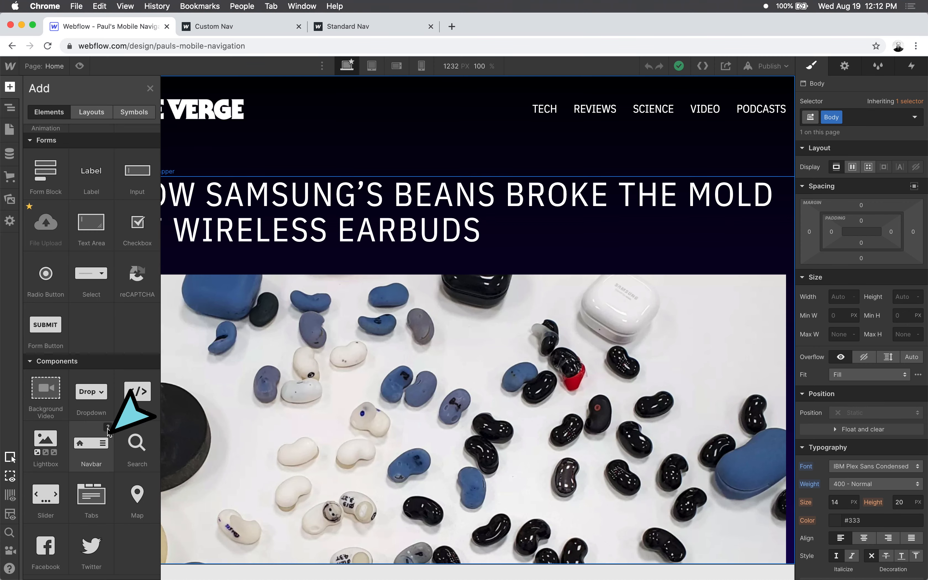
# - View the published Standard Nav page at phone width, open its hamburger menu, and restore the browser window to full width
pyautogui.click(148, 88)
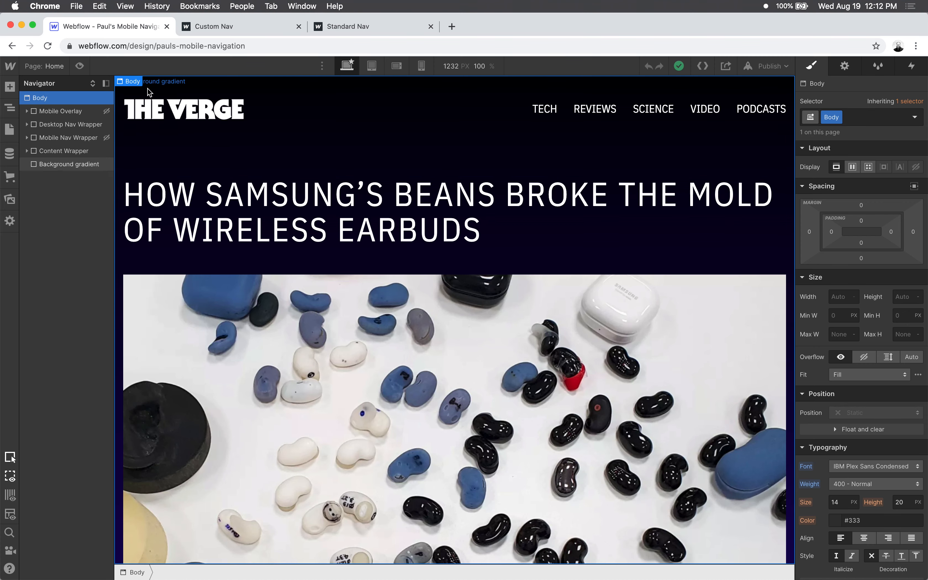
pyautogui.click(348, 26)
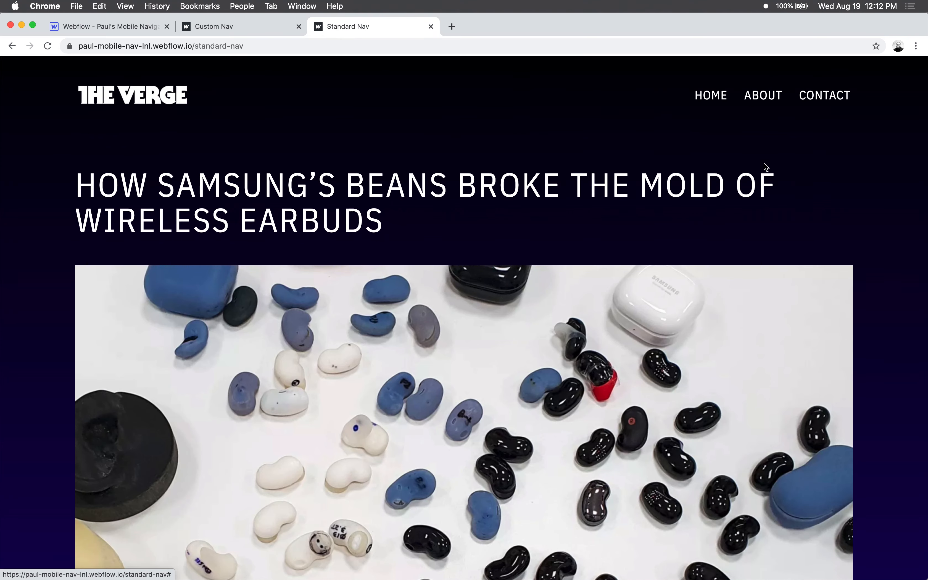
pyautogui.moveTo(926, 181); pyautogui.dragTo(322, 169)
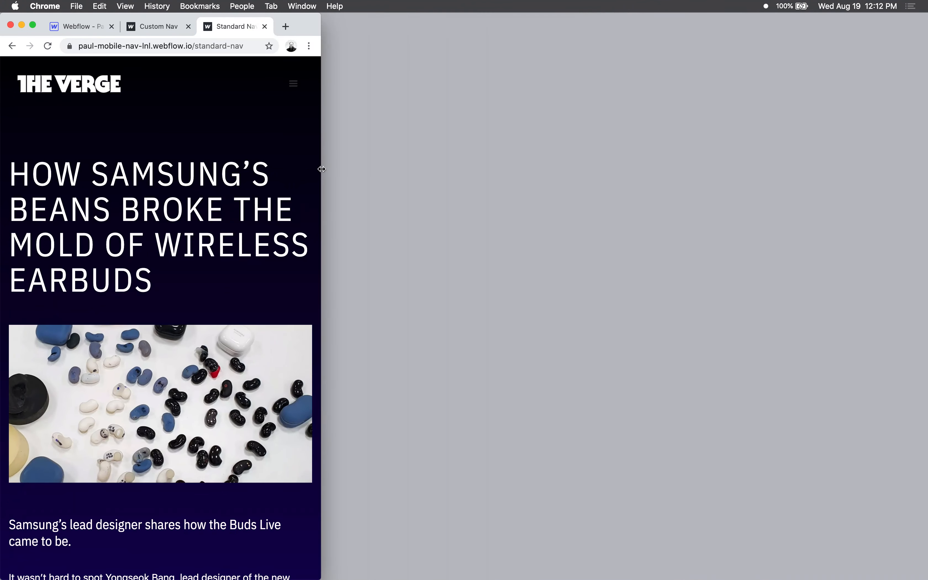
pyautogui.click(294, 84)
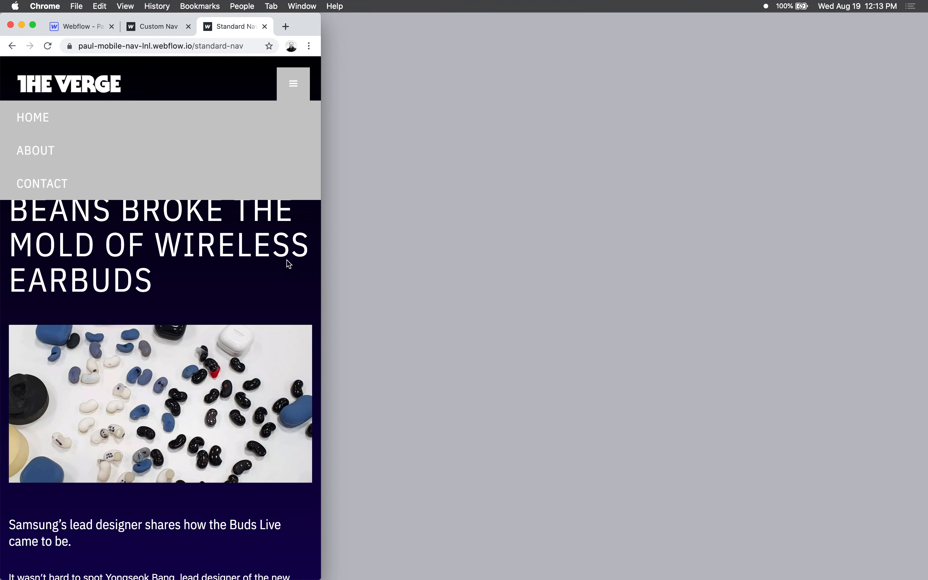
pyautogui.hotkey('ctrl', 'alt', 'Return')
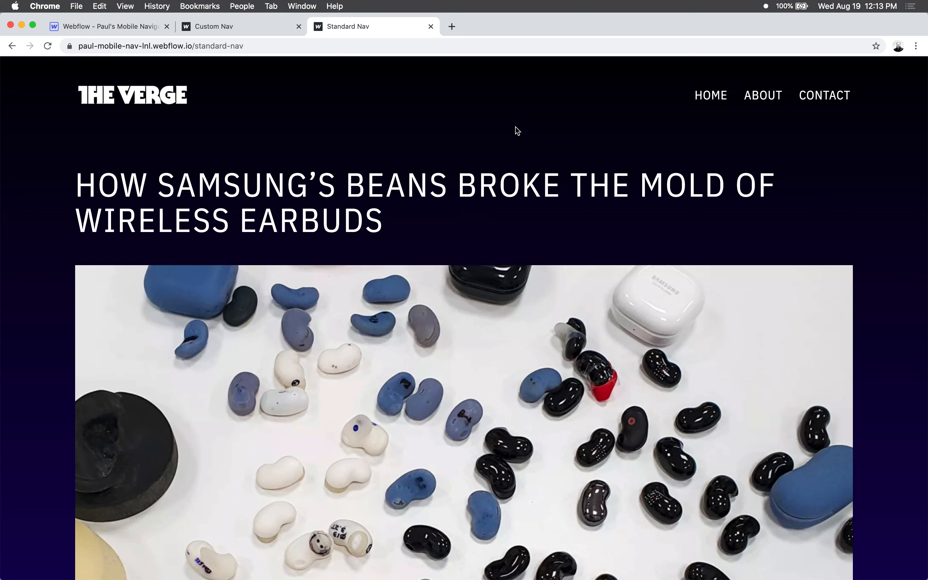
pyautogui.moveTo(322, 177); pyautogui.dragTo(590, 188)
pyautogui.click(589, 188)
# - View the published Custom Nav page at phone width, open and close its overlay menu repeatedly, and restore the full window width
pyautogui.click(254, 24)
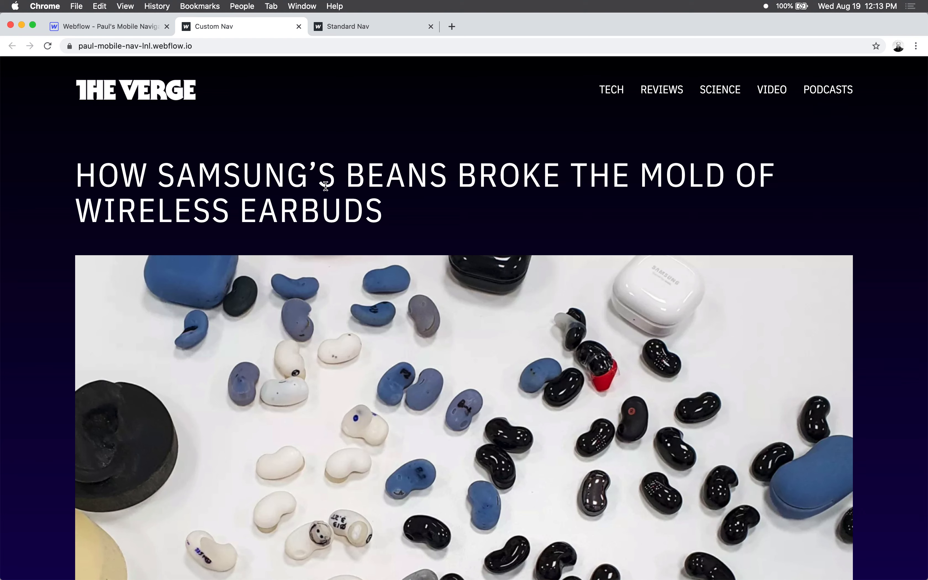
pyautogui.moveTo(927, 201); pyautogui.dragTo(292, 200)
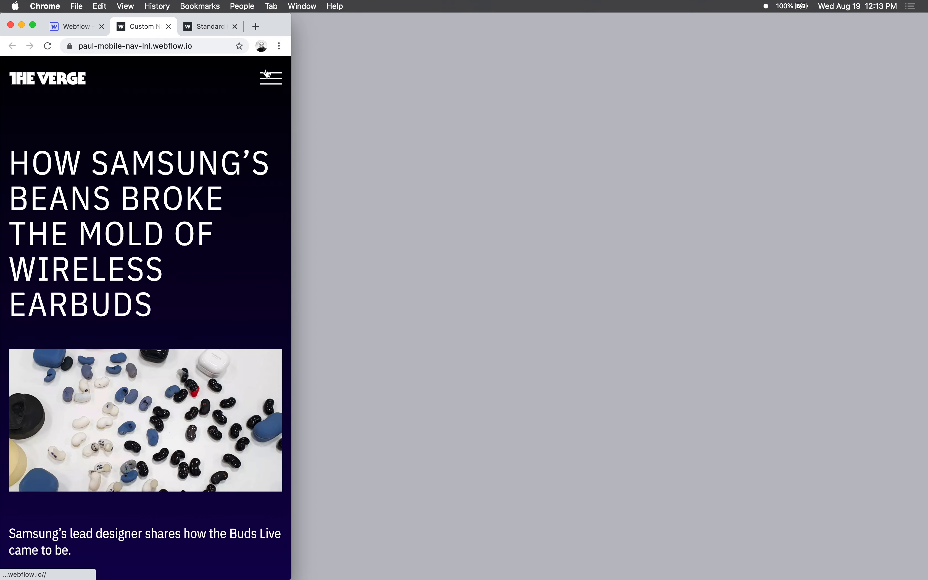
pyautogui.click(272, 81)
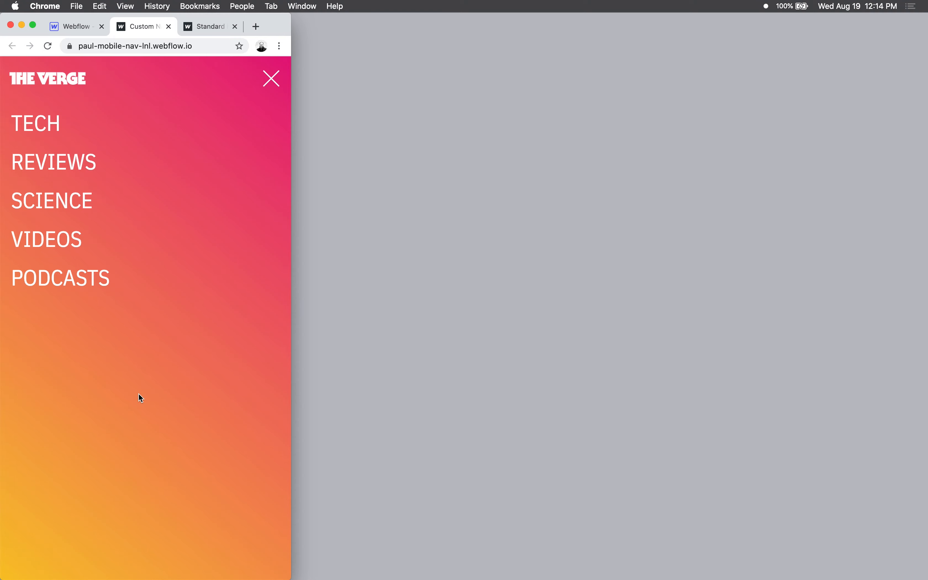
pyautogui.click(272, 79)
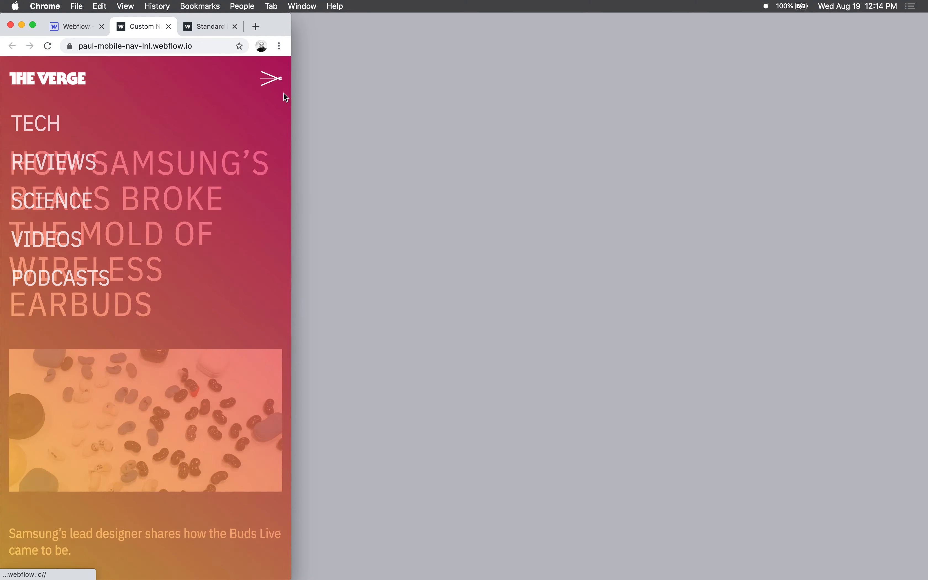
pyautogui.click(279, 84)
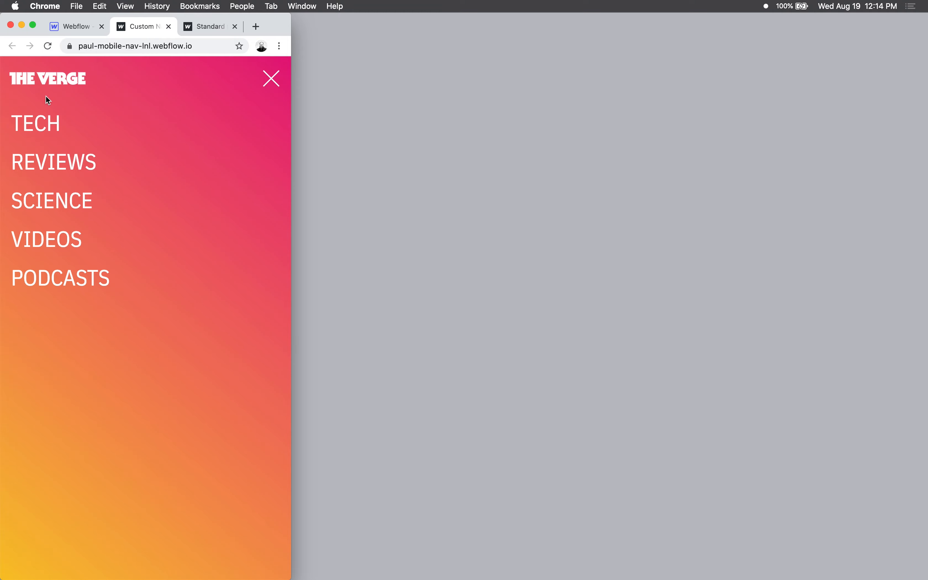
pyautogui.click(271, 79)
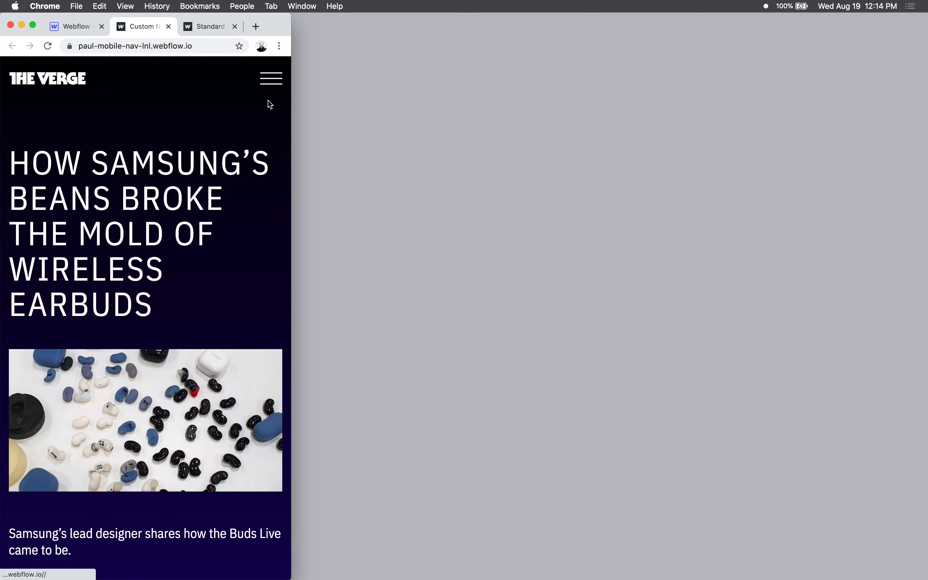
pyautogui.click(273, 79)
pyautogui.click(273, 79)
pyautogui.click(273, 79)
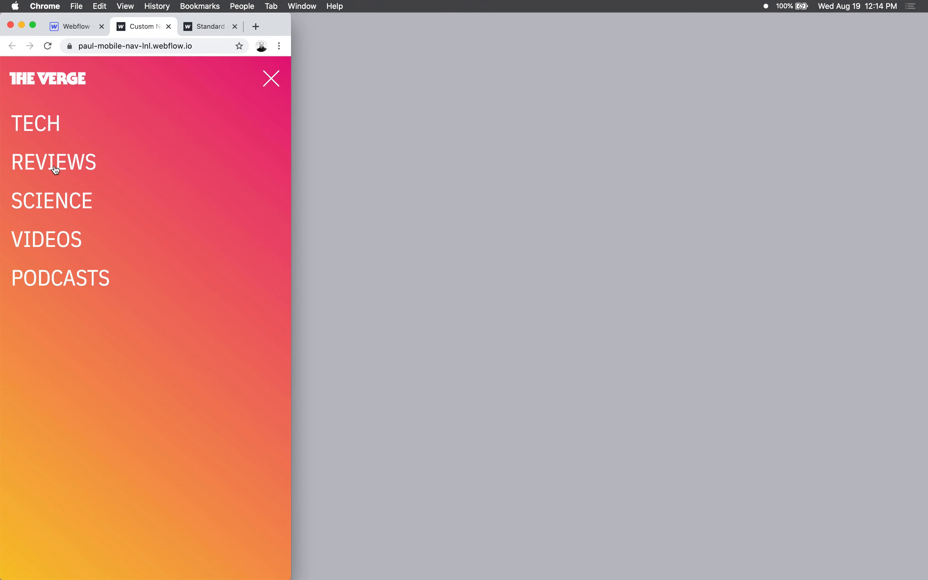
pyautogui.moveTo(327, 320); pyautogui.dragTo(927, 331)
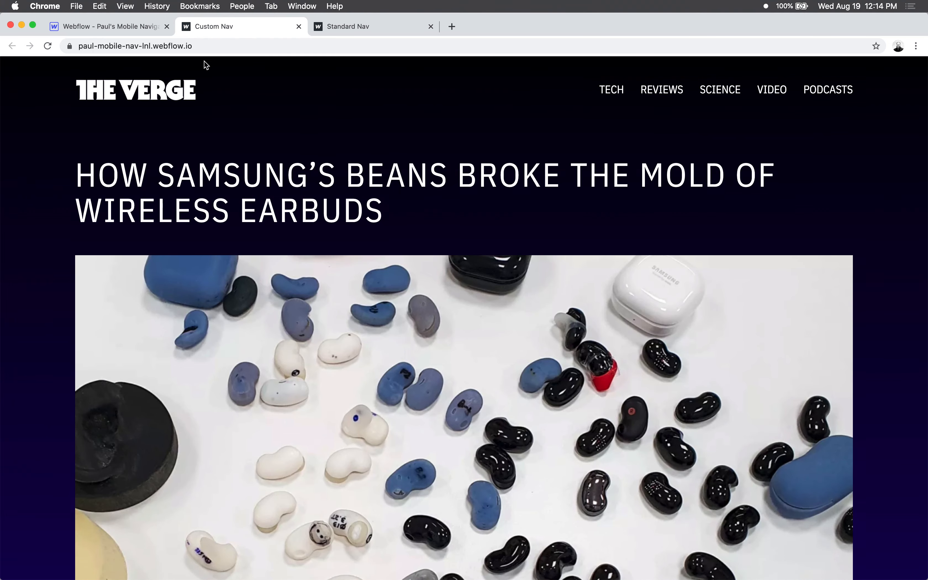
# - Close the Standard Nav and Custom Nav pages and return to the Webflow project
pyautogui.click(127, 25)
pyautogui.click(422, 26)
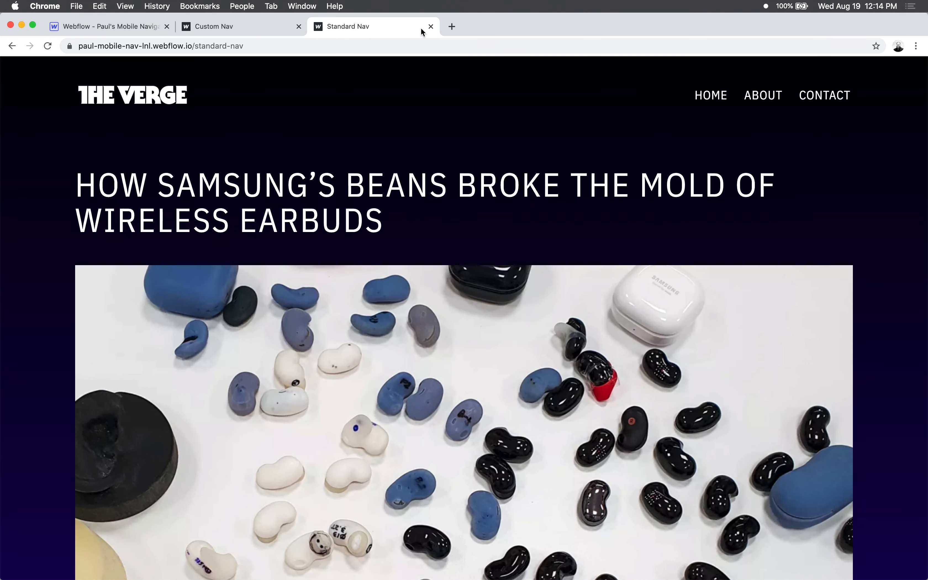
pyautogui.press('super+w')
pyautogui.press('super+w')
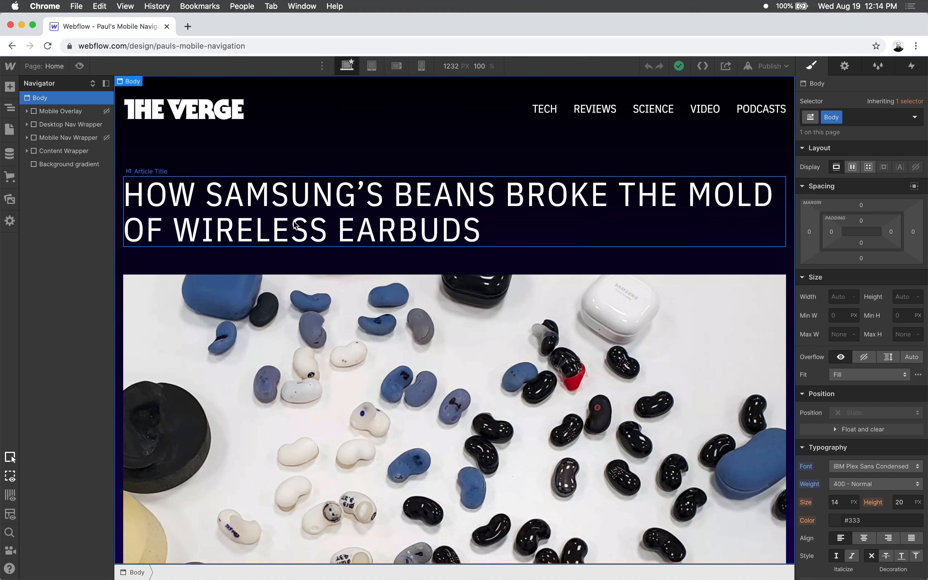
# - Preview the Home page at the desktop, tablet and mobile landscape breakpoints, and return to the design view
pyautogui.click(79, 66)
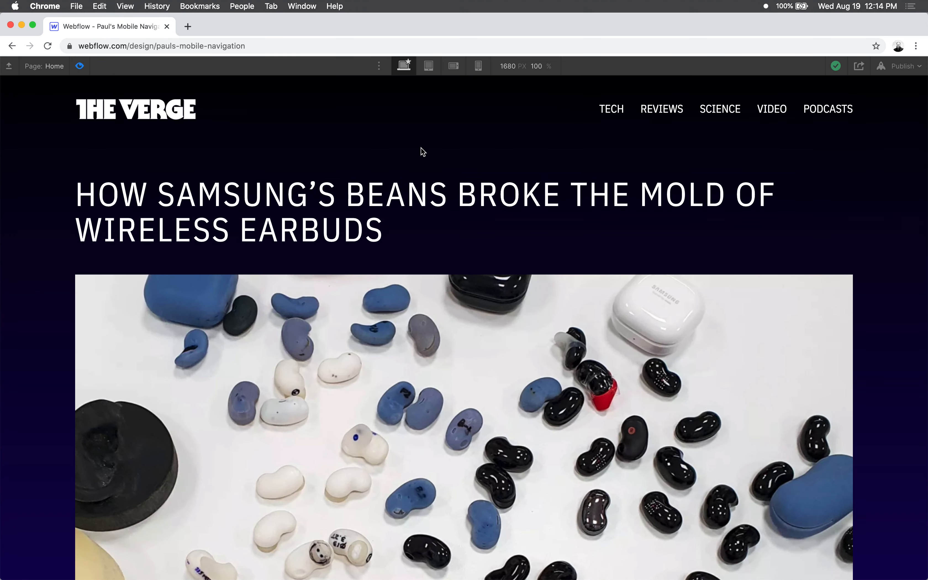
pyautogui.click(428, 66)
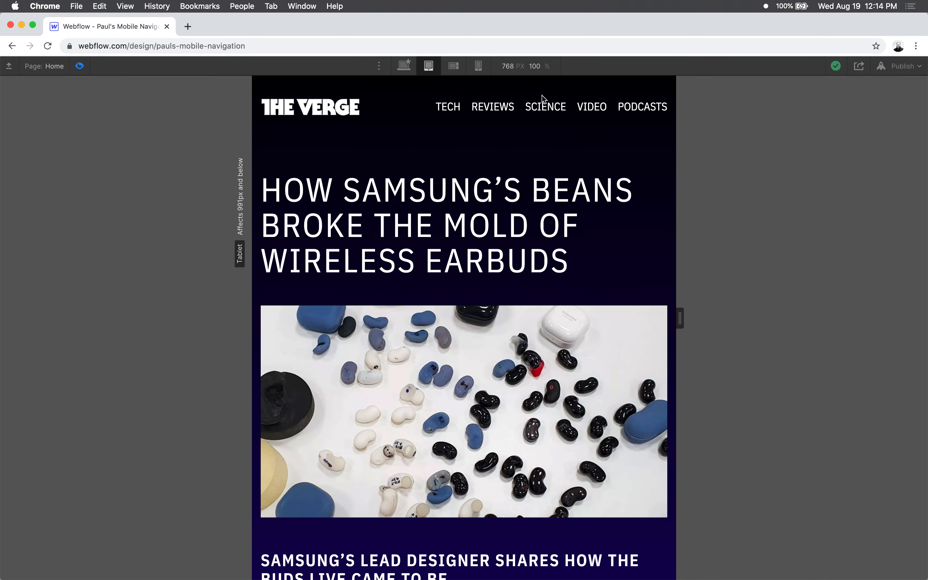
pyautogui.click(454, 66)
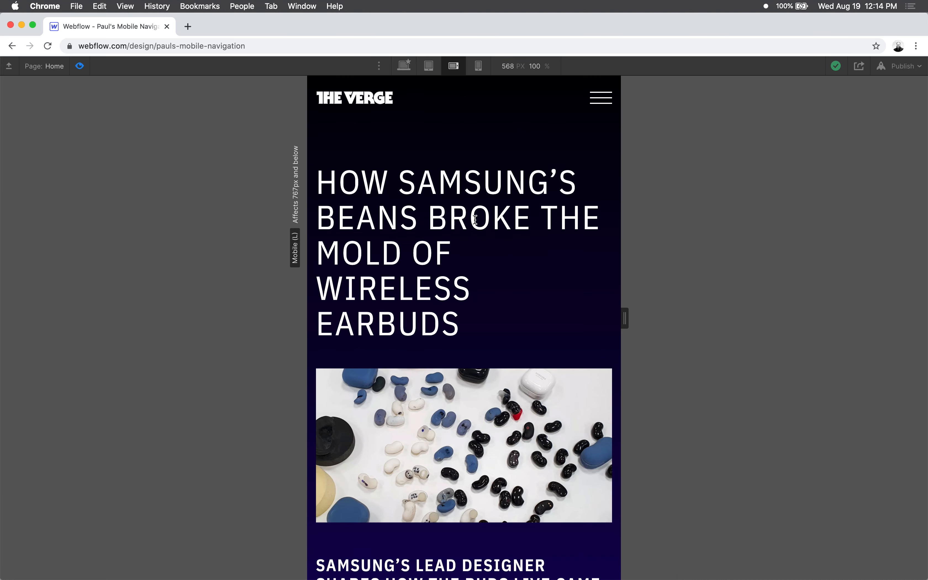
pyautogui.click(79, 66)
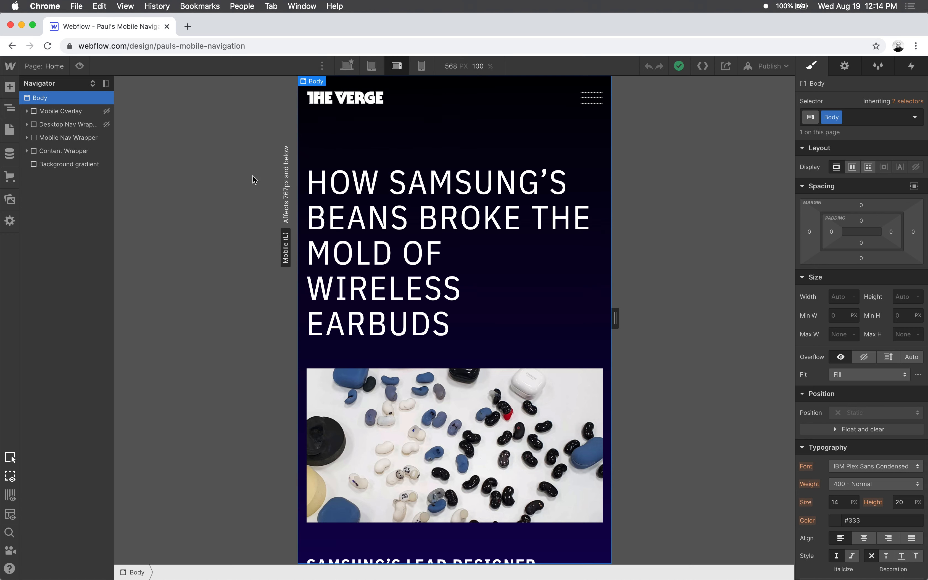
# - Compare the visibility of the desktop and mobile nav wrappers at the tablet and mobile landscape breakpoints, previewing the mobile version
pyautogui.click(372, 66)
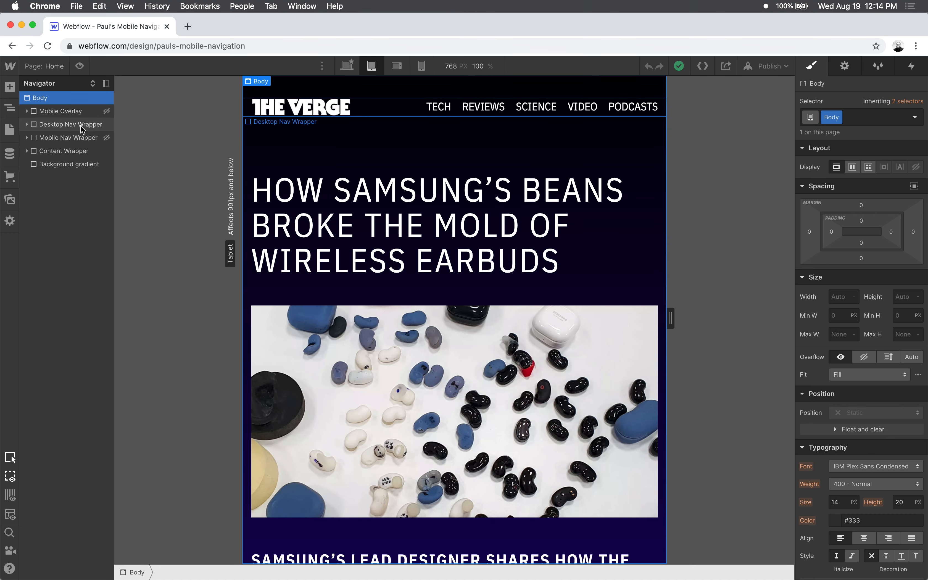
pyautogui.click(397, 66)
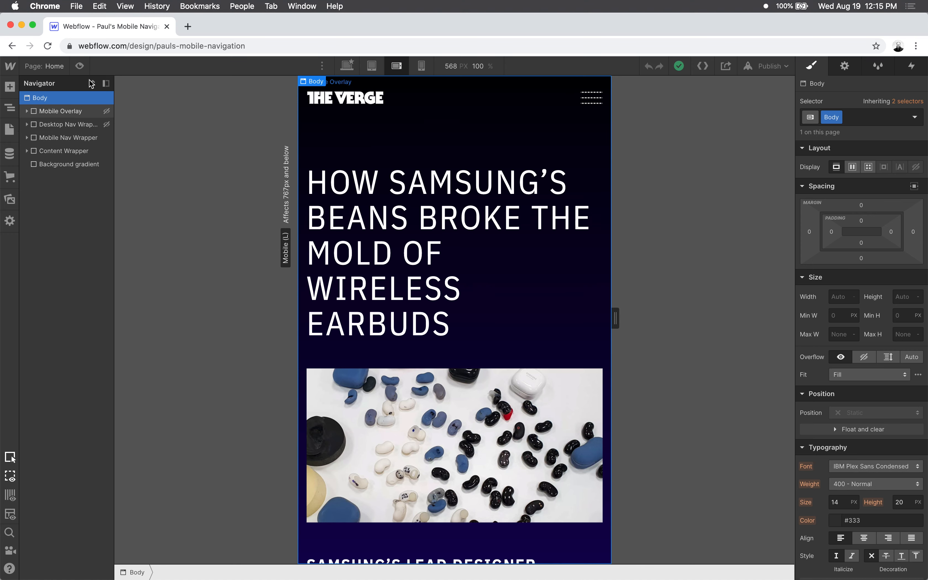
pyautogui.click(79, 67)
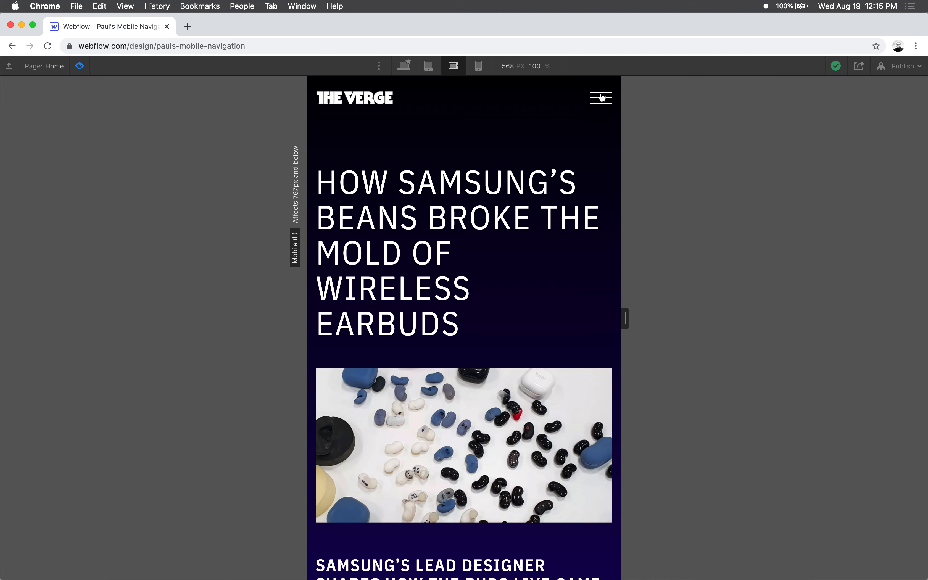
pyautogui.click(81, 67)
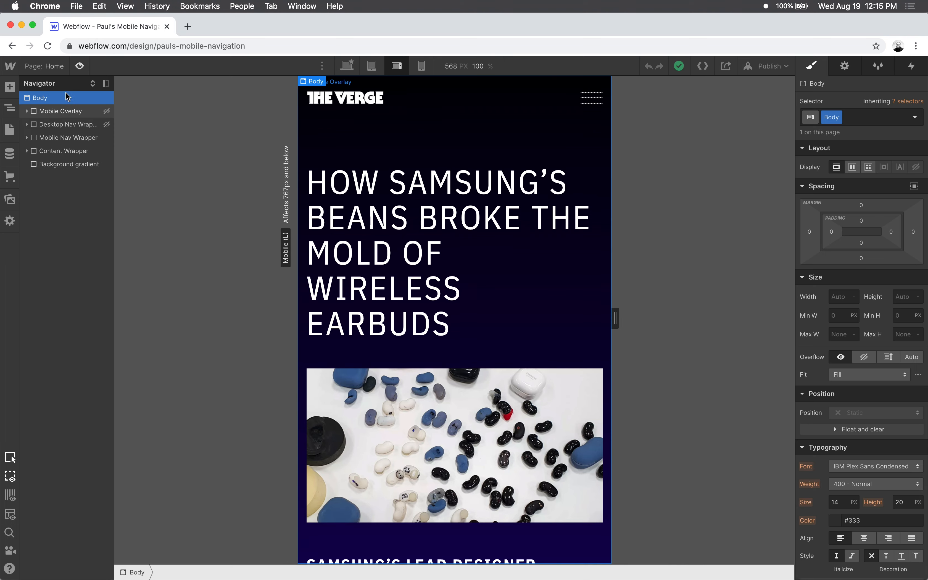
# - Select the Mobile Overlay and examine its display, position and z-index settings
pyautogui.click(51, 112)
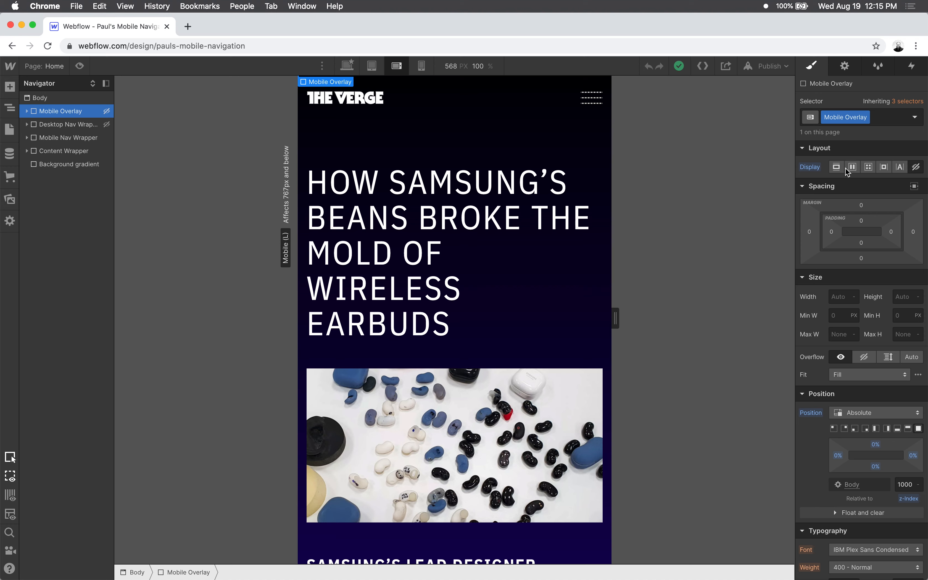
pyautogui.scroll(-1, 845, 296)
pyautogui.scroll(-6, 844, 296)
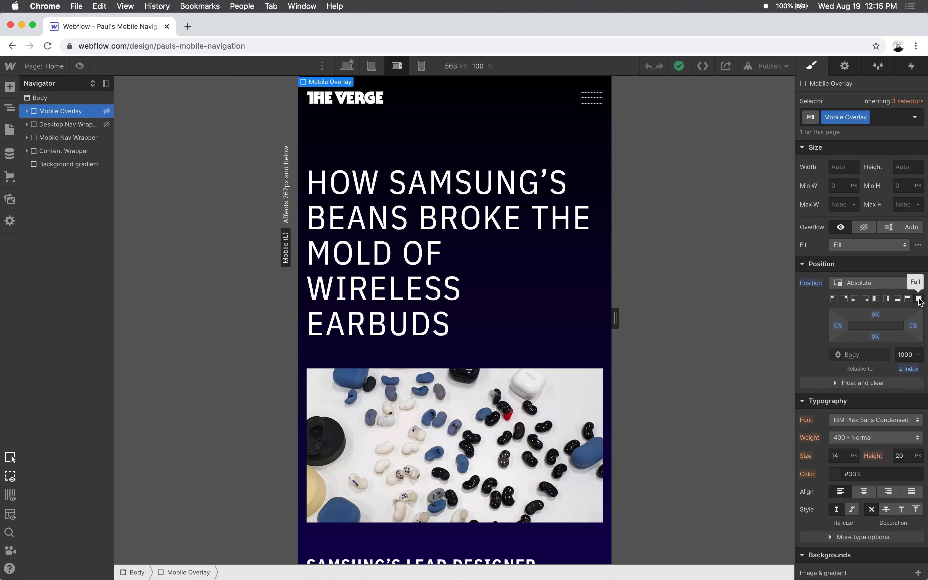
pyautogui.scroll(3, 917, 299)
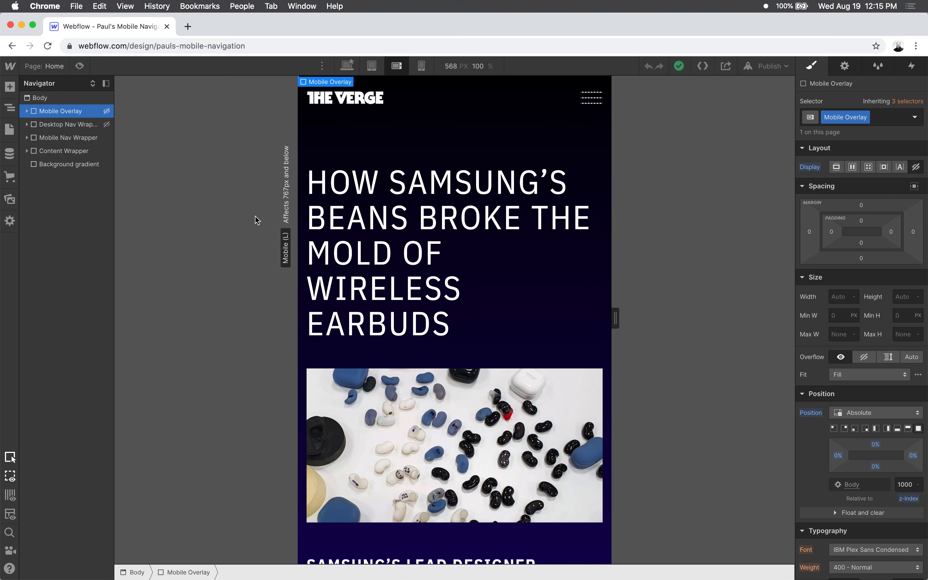
# - Set the Mobile Overlay's display to Block, look over the whole overlay menu, and set its display back to None
pyautogui.click(836, 167)
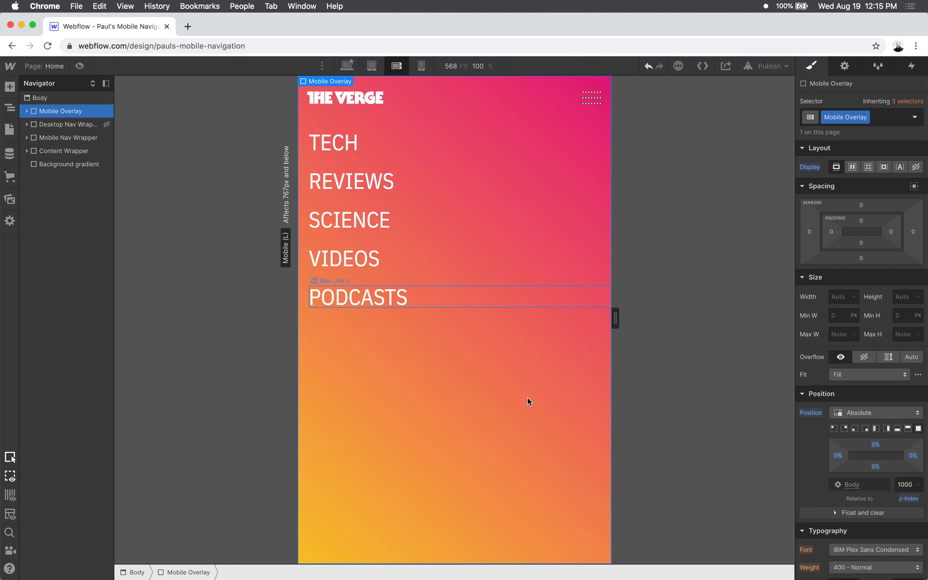
pyautogui.scroll(-3, 426, 201)
pyautogui.scroll(3, 430, 188)
pyautogui.scroll(-6, 431, 173)
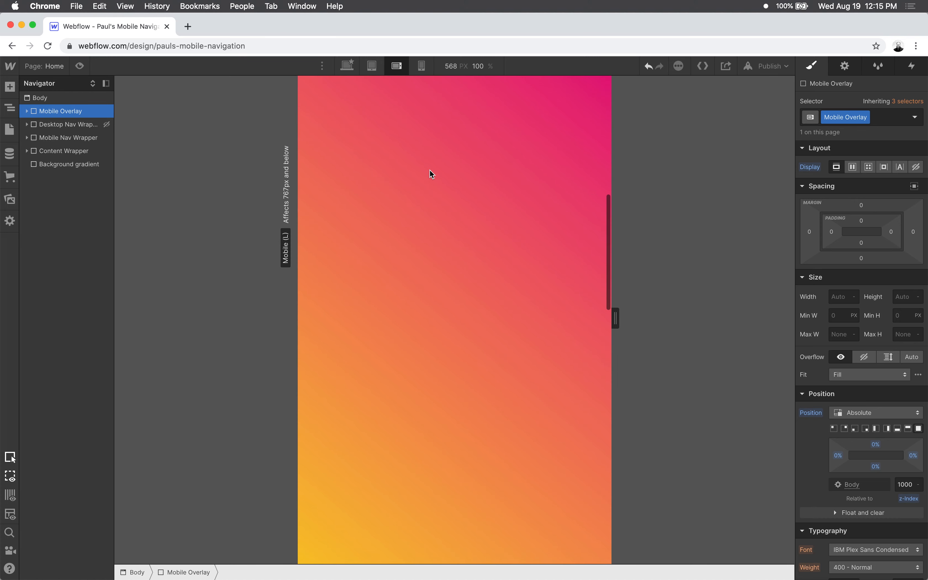
pyautogui.scroll(-4, 441, 204)
pyautogui.scroll(10, 441, 204)
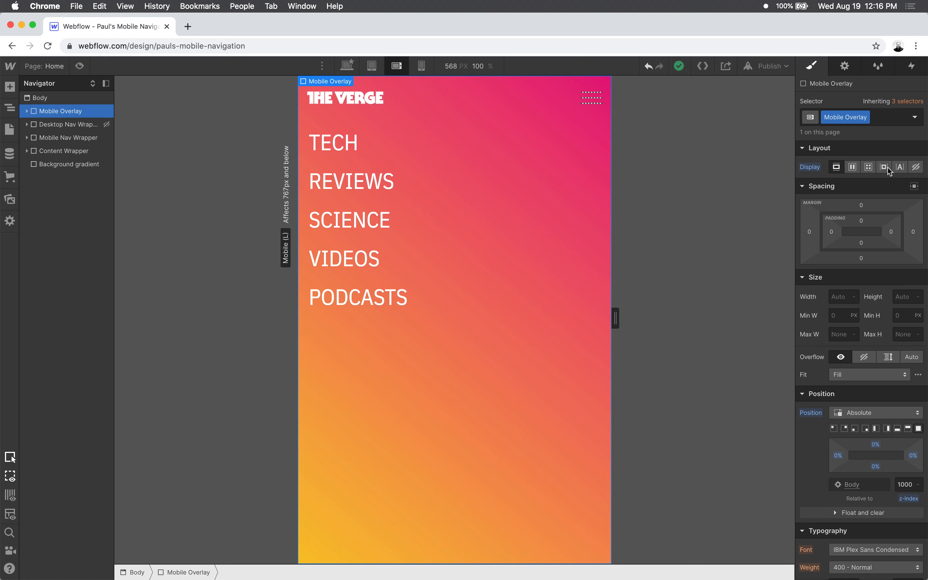
pyautogui.click(916, 167)
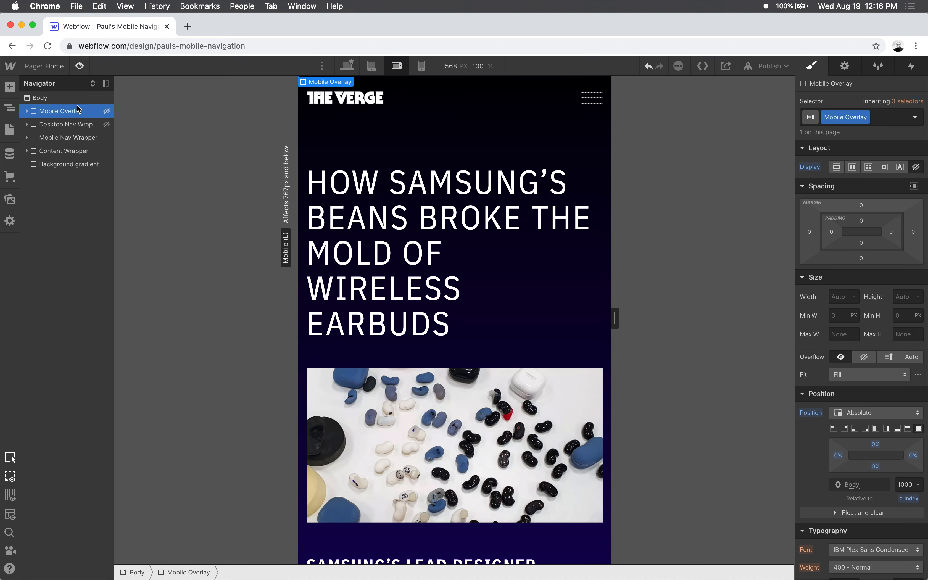
# - Select the hamburger's Mobile Link and examine the style settings of its top, middle and bottom bars
pyautogui.click(592, 99)
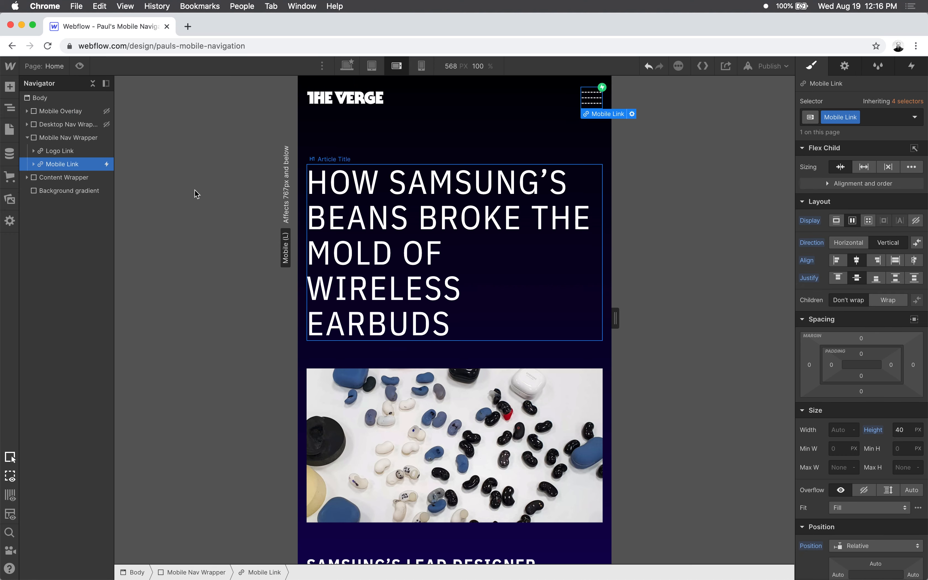
pyautogui.click(34, 164)
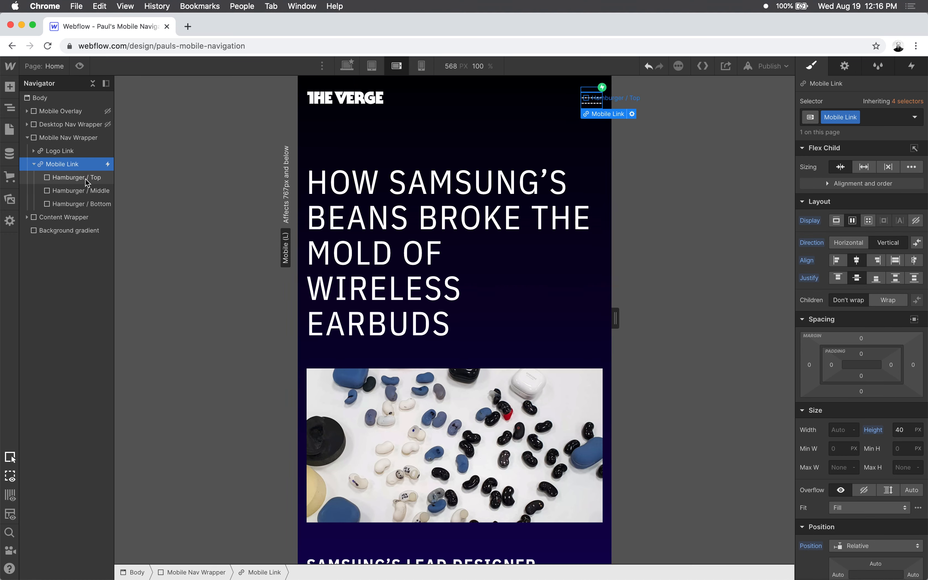
pyautogui.click(74, 177)
pyautogui.click(75, 191)
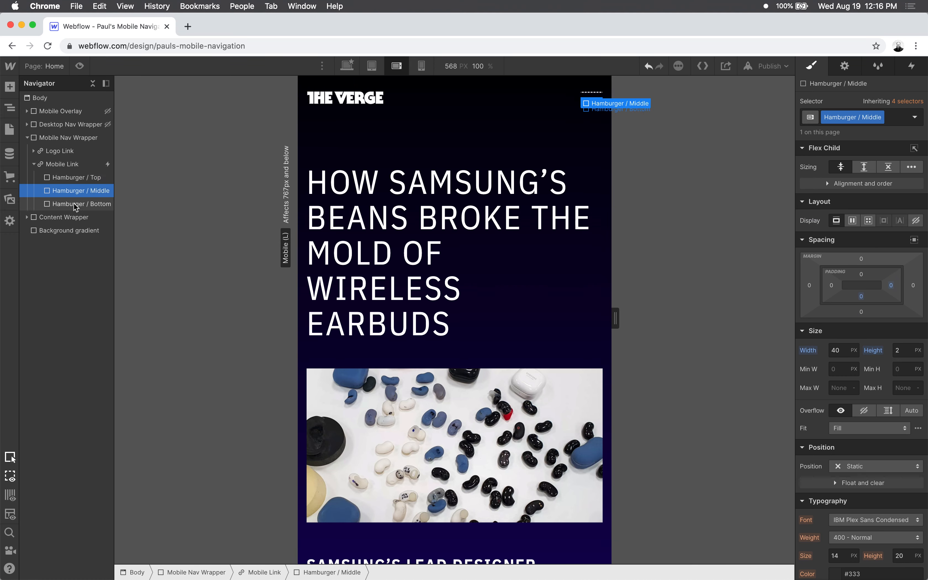
pyautogui.click(75, 204)
pyautogui.click(77, 177)
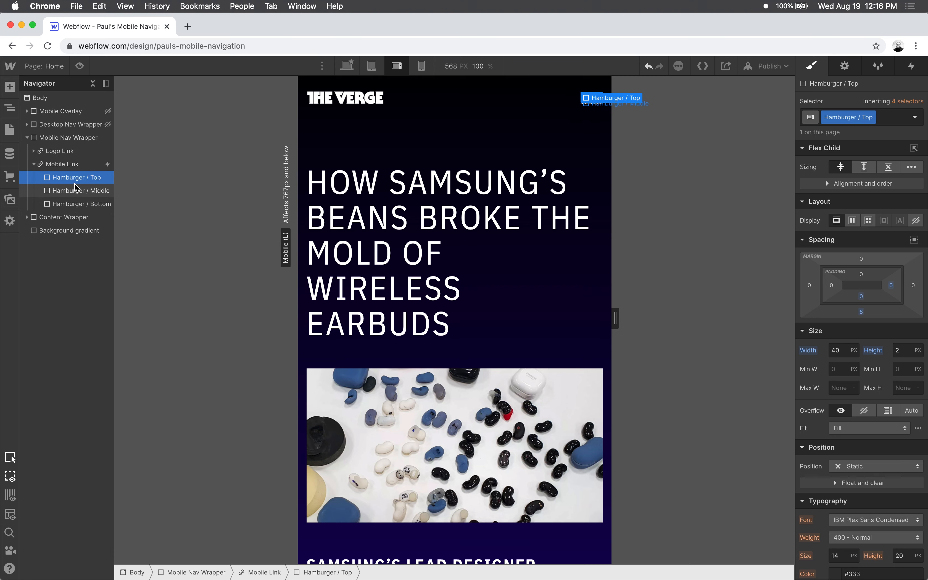
pyautogui.click(75, 190)
pyautogui.click(75, 205)
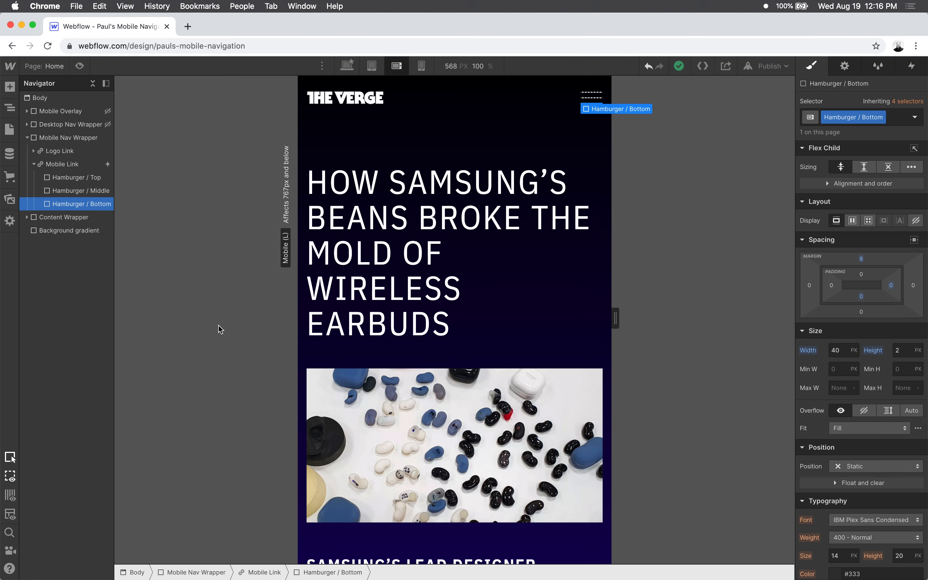
# - Collapse the Mobile Nav Wrapper's layers, set the Mobile Overlay's display to Block to view it, and set it back to None
pyautogui.click(75, 182)
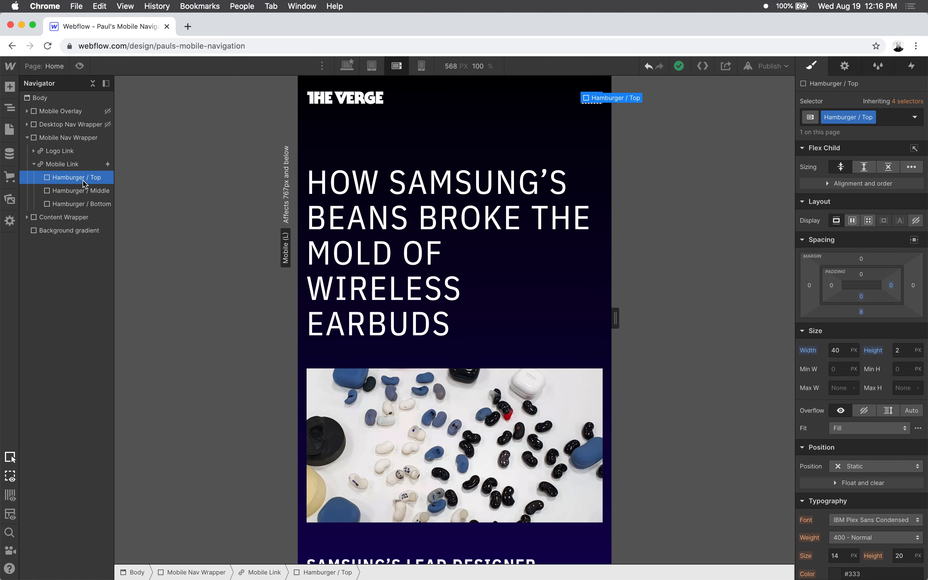
pyautogui.click(35, 165)
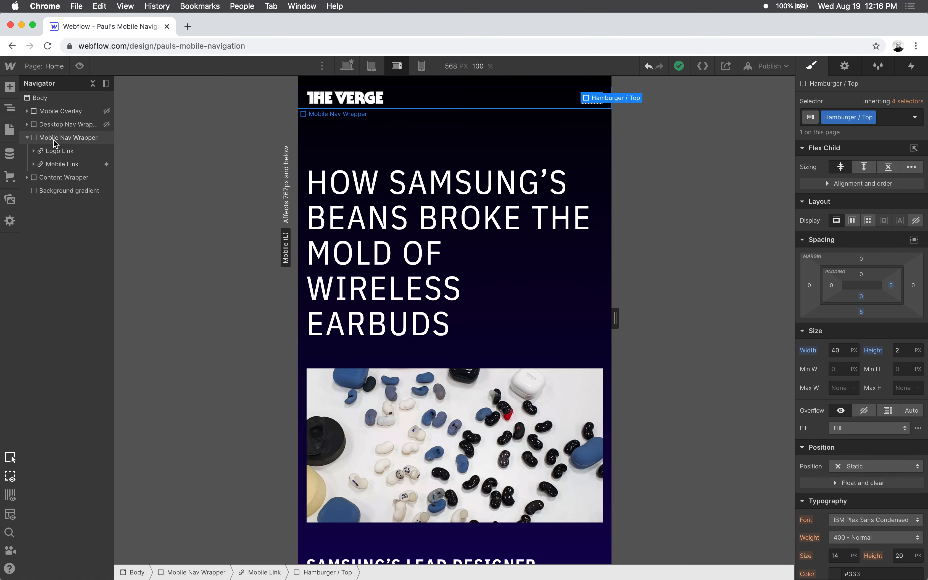
pyautogui.click(27, 138)
pyautogui.click(47, 111)
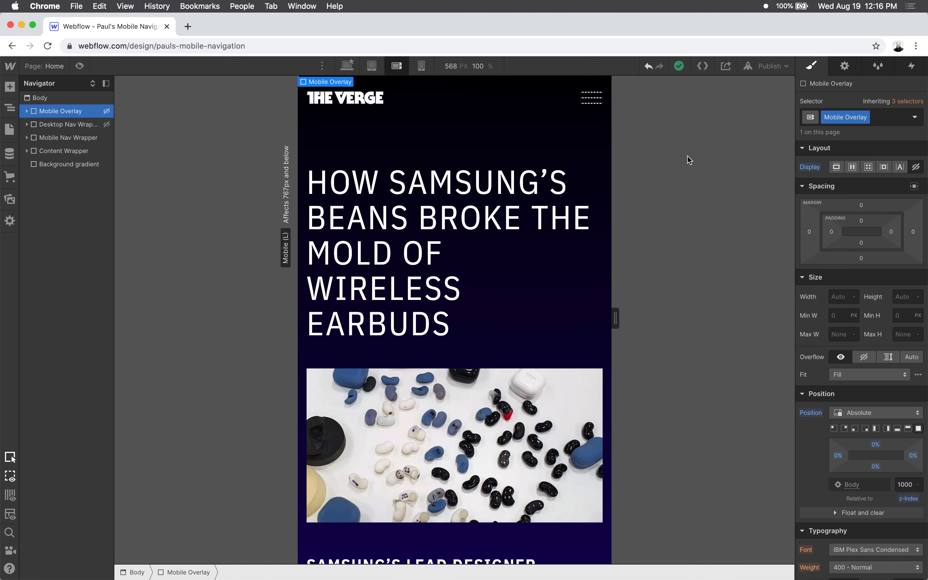
pyautogui.click(835, 168)
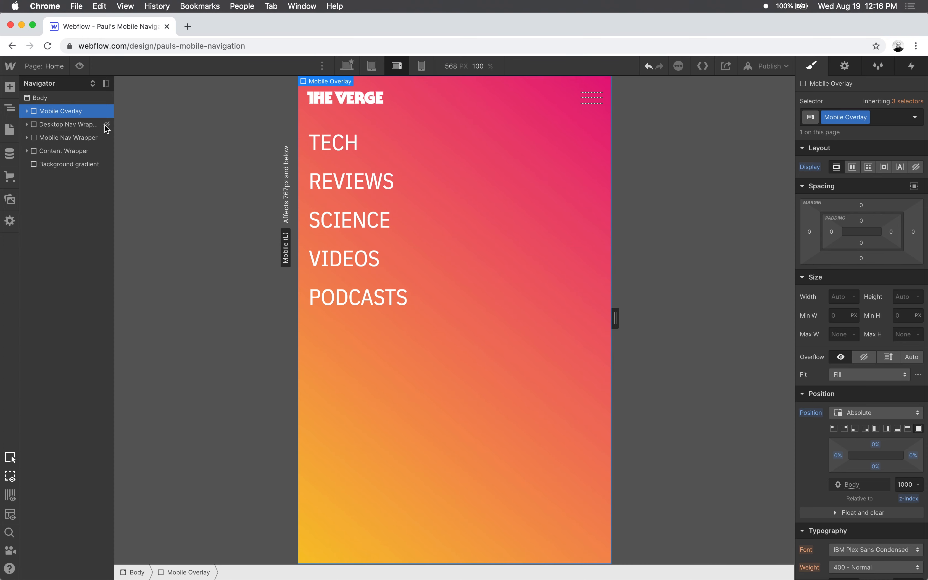
pyautogui.click(916, 168)
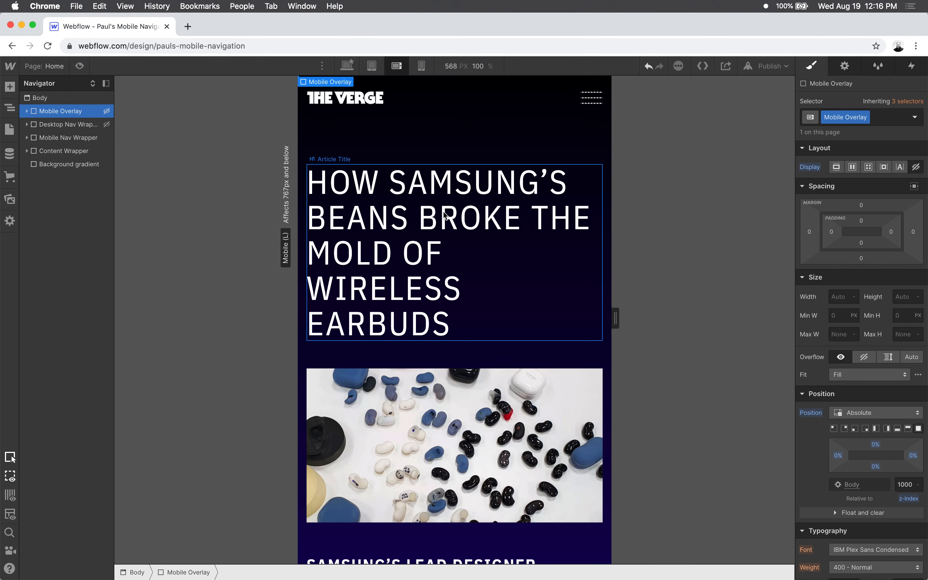
# - Check the navigation at the tablet and mobile landscape breakpoints, and select the Mobile Link in the Mobile Nav Wrapper
pyautogui.click(372, 66)
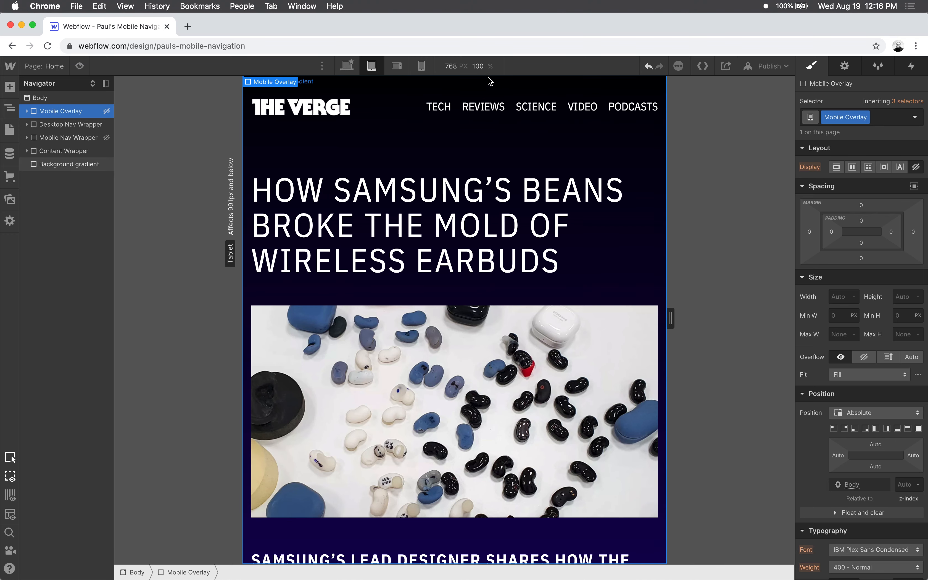
pyautogui.click(396, 66)
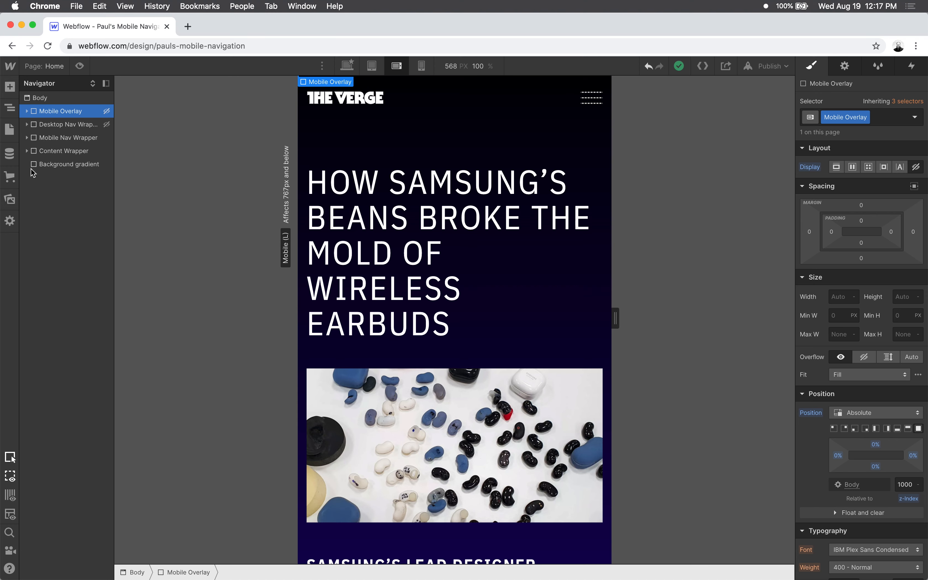
pyautogui.click(26, 138)
pyautogui.click(52, 165)
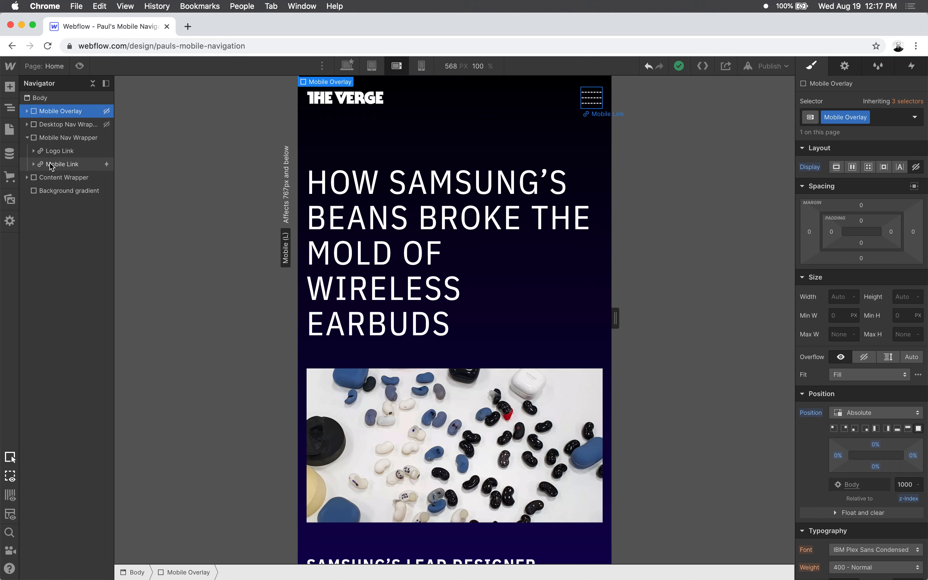
# - Preview the page and toggle the overlay menu open and closed several times with the hamburger icon
pyautogui.click(79, 66)
pyautogui.click(597, 101)
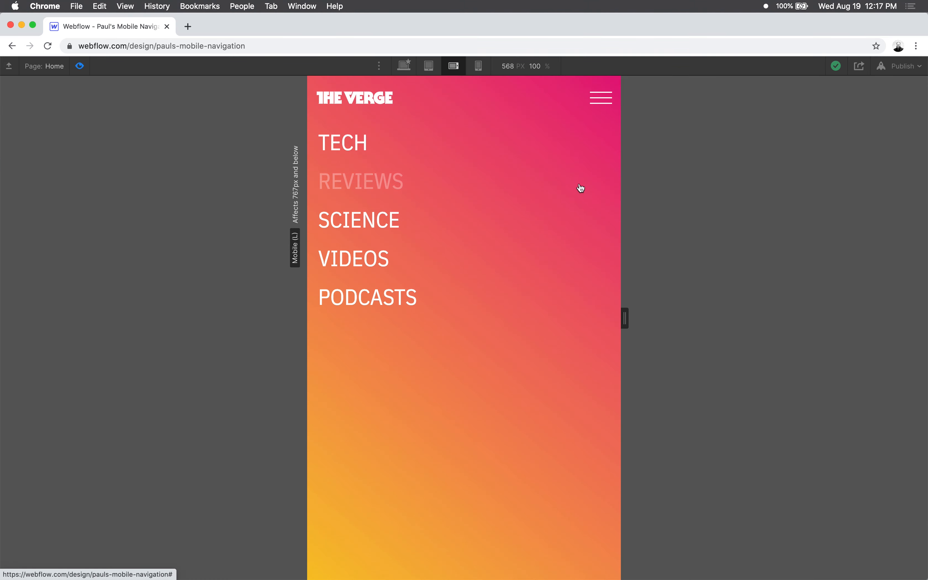
pyautogui.click(601, 102)
pyautogui.click(603, 98)
pyautogui.click(604, 99)
pyautogui.click(603, 99)
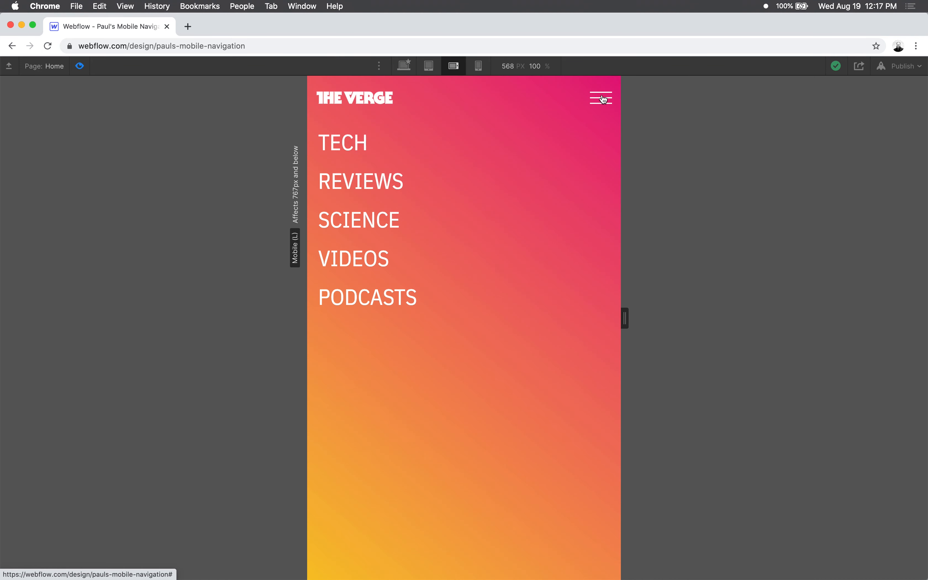
pyautogui.click(603, 99)
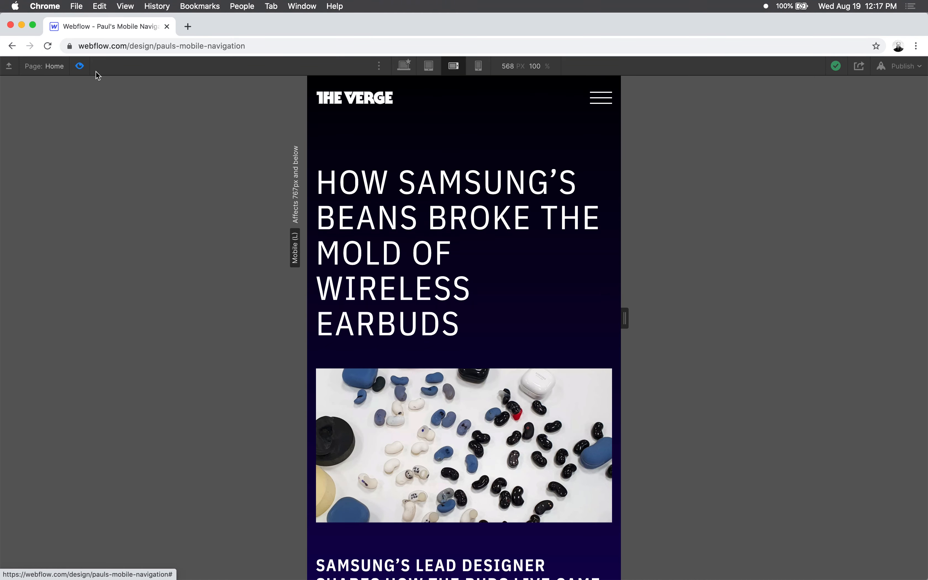
pyautogui.click(80, 66)
# - Select the Mobile Overlay and preview again how the hamburger icon shows and hides it
pyautogui.click(44, 112)
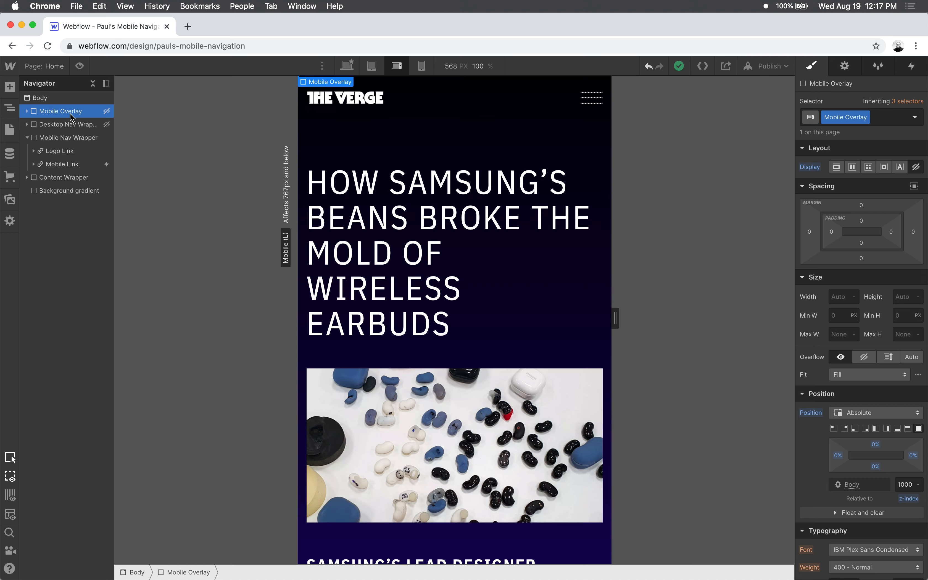
pyautogui.click(79, 66)
pyautogui.click(593, 99)
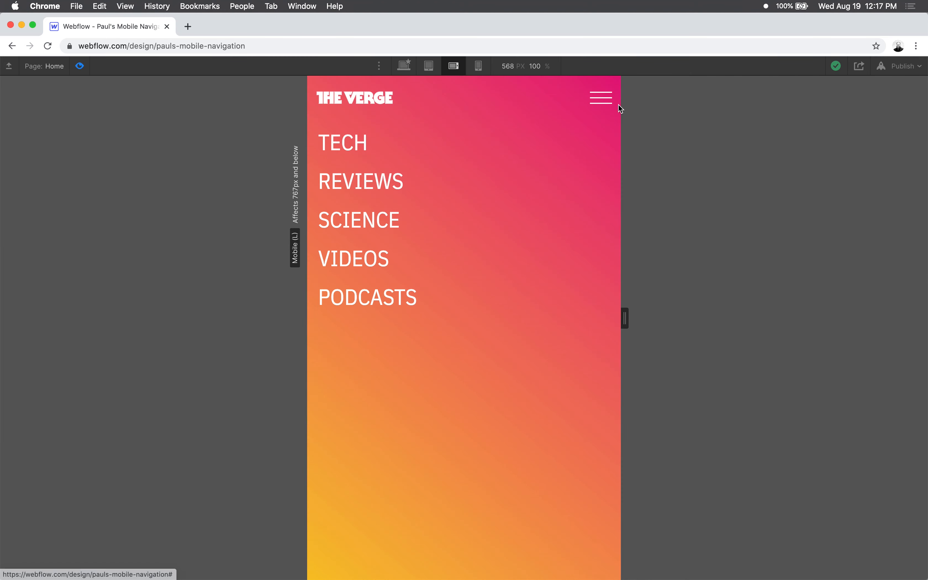
pyautogui.click(601, 99)
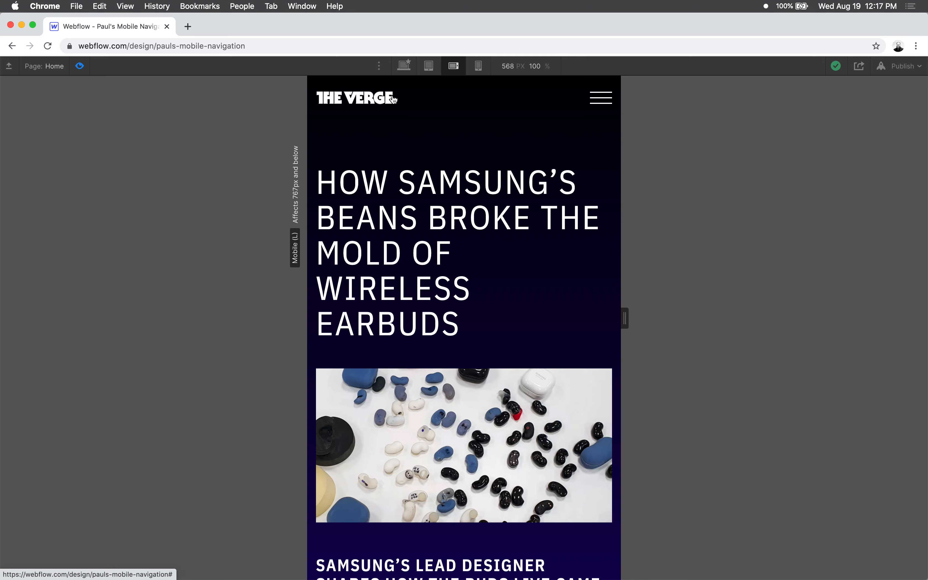
pyautogui.click(600, 100)
pyautogui.click(599, 100)
pyautogui.click(79, 66)
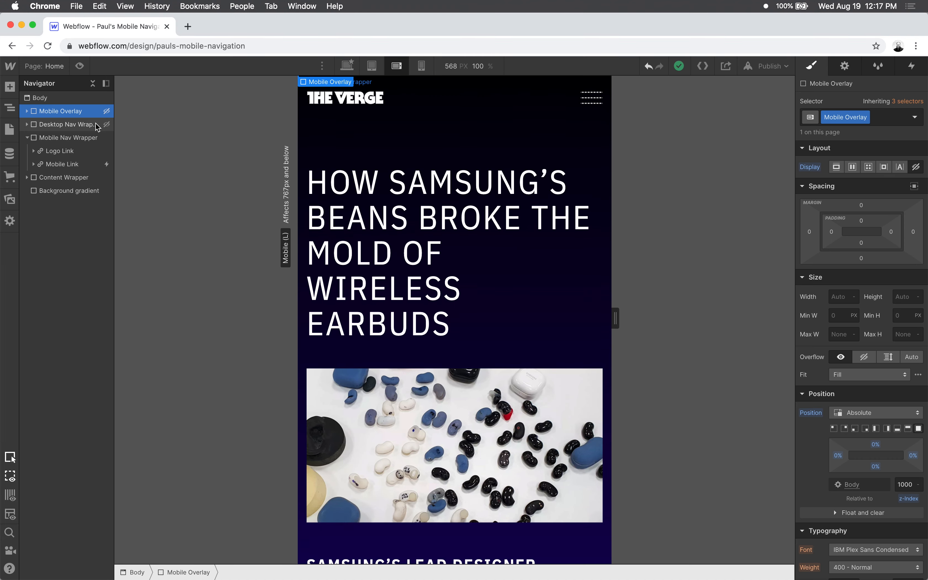
# - Compare the position and z-index settings of the Mobile Link with those of the Mobile Overlay
pyautogui.click(71, 164)
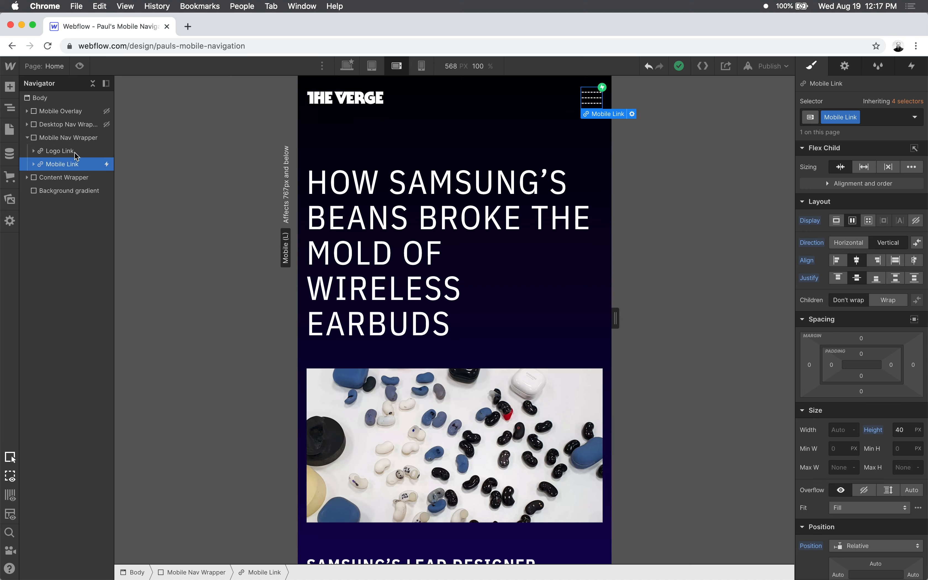
pyautogui.scroll(-2, 842, 315)
pyautogui.scroll(-5, 842, 318)
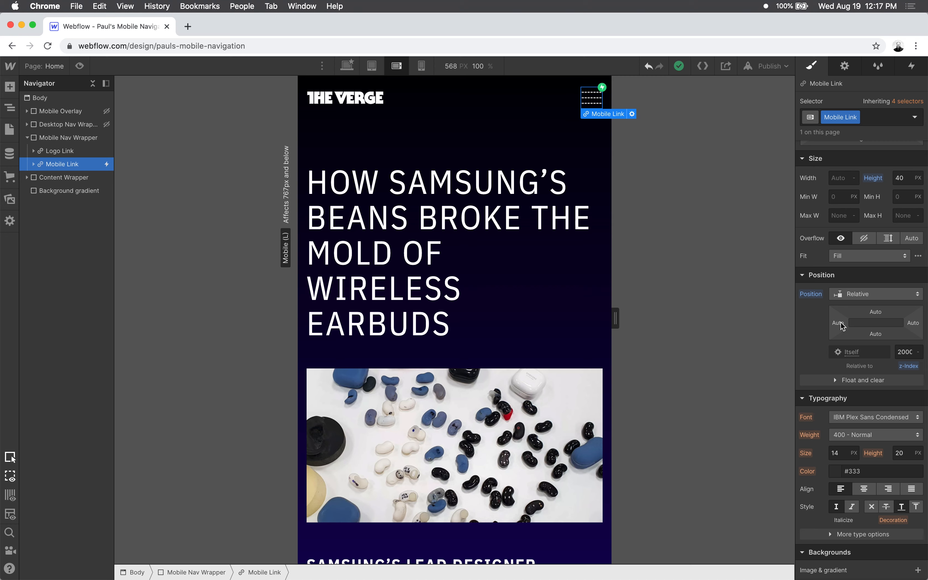
pyautogui.click(860, 295)
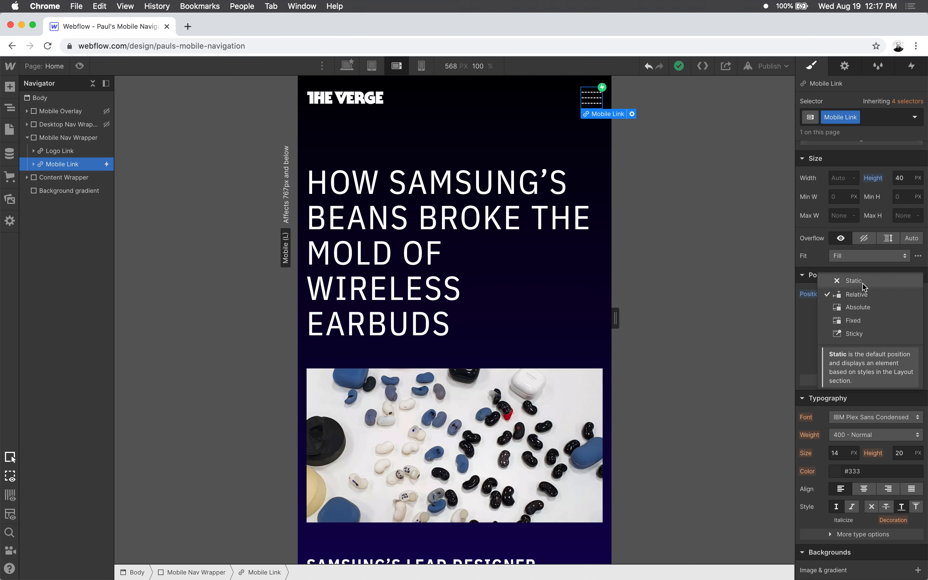
pyautogui.click(808, 329)
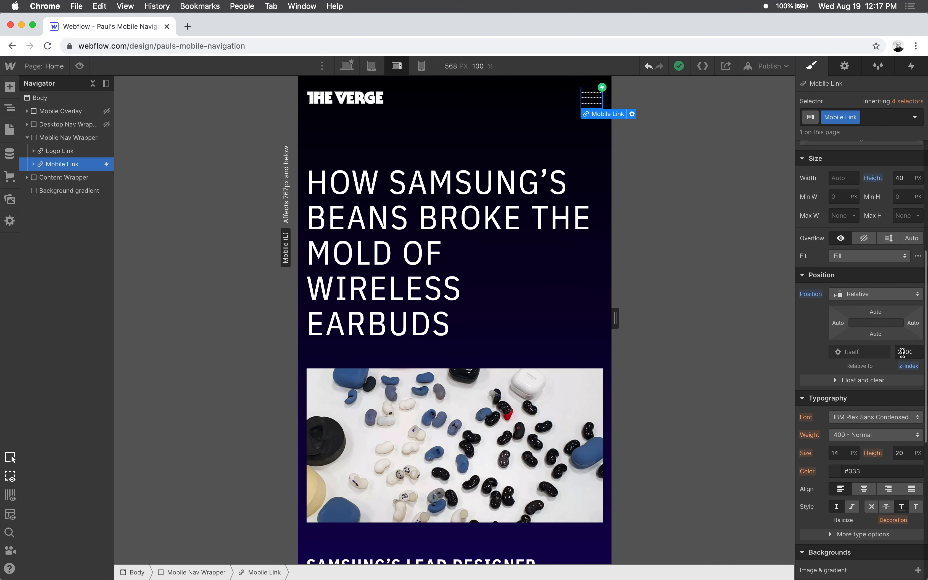
pyautogui.click(58, 111)
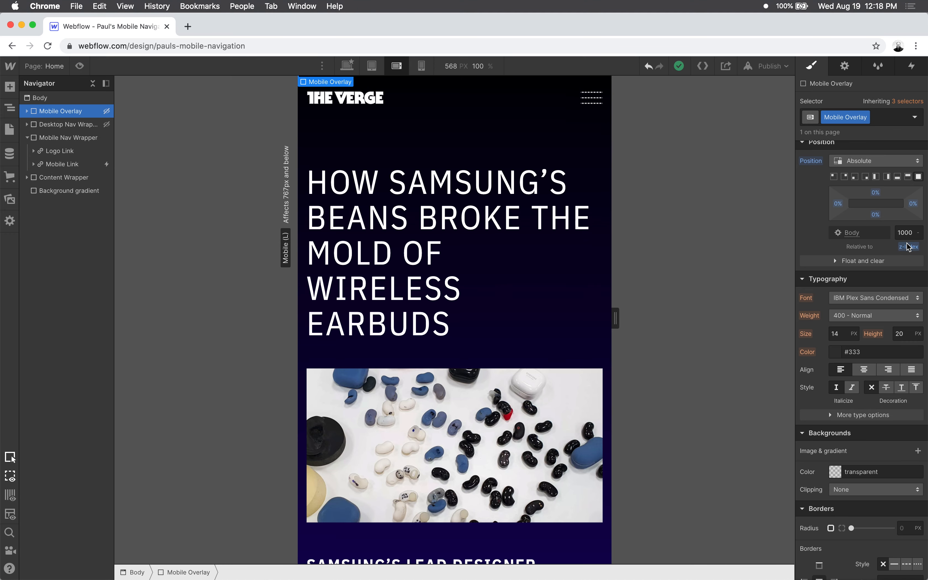
pyautogui.click(58, 165)
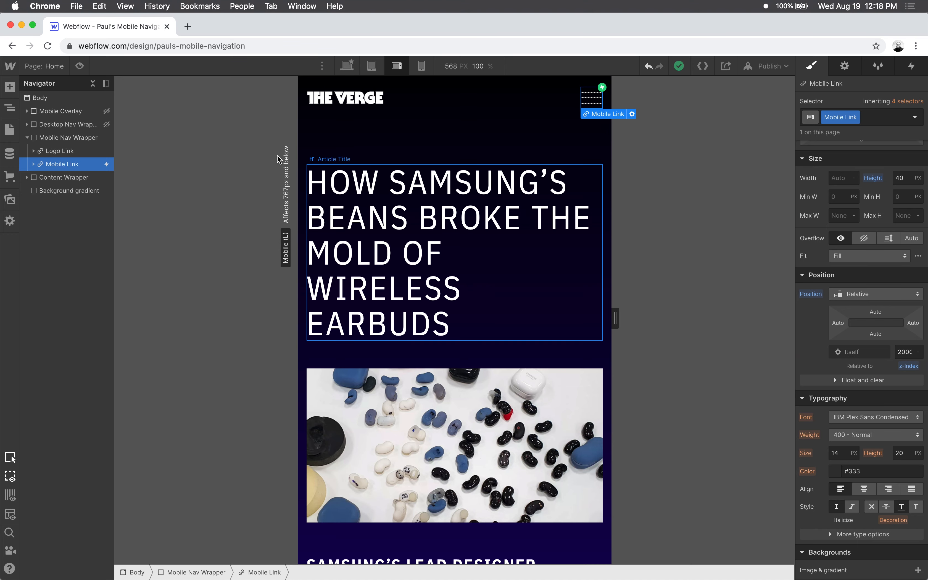
# - Preview the page to test that the Mobile Link can still be reached while the overlay is open
pyautogui.click(81, 67)
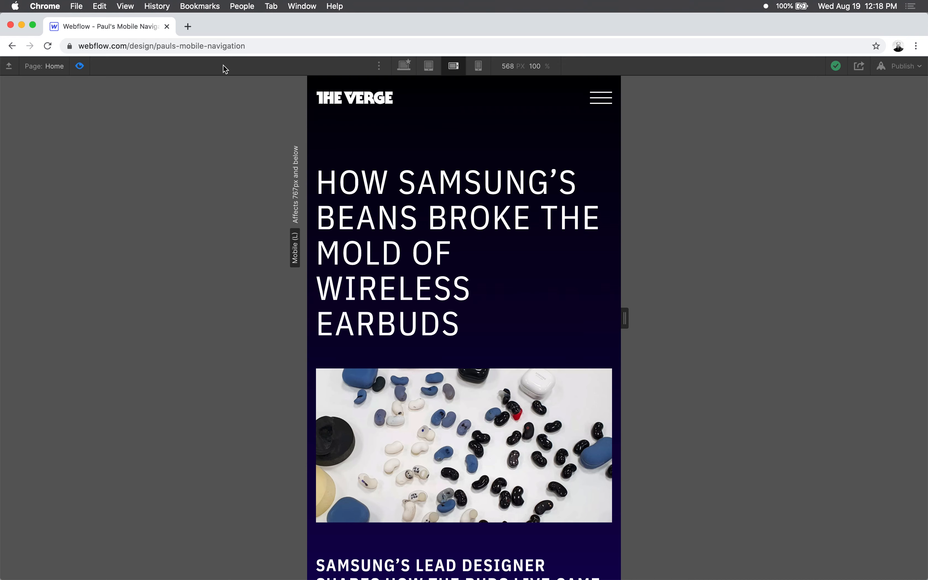
pyautogui.click(597, 98)
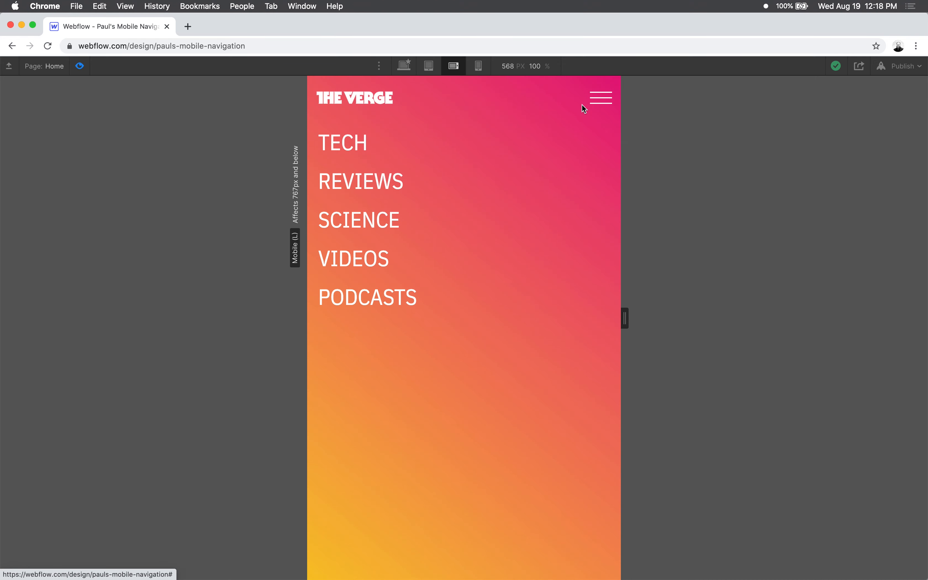
pyautogui.click(603, 99)
pyautogui.click(606, 99)
pyautogui.click(80, 66)
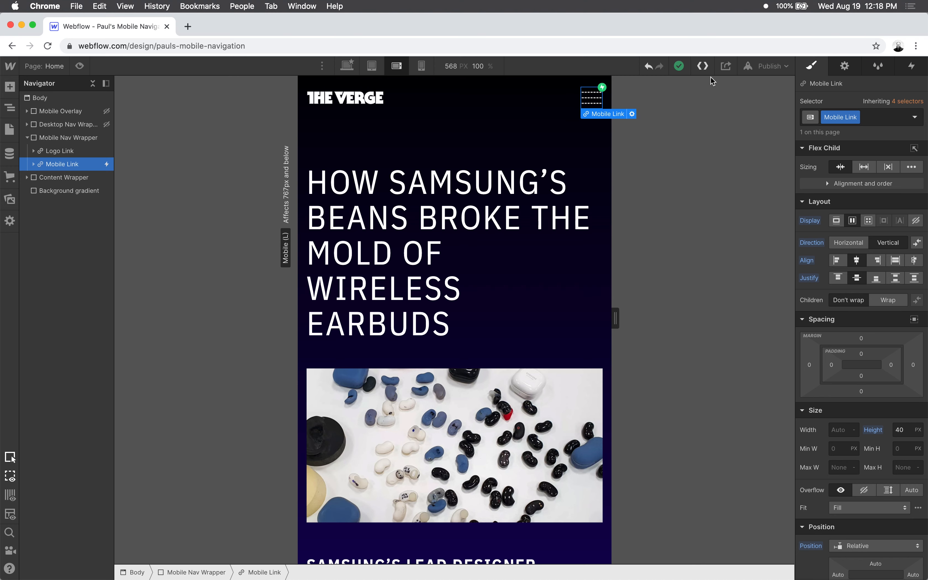
# - Open the Mobile Link's Mouse click (tap) interaction and examine its first-click and second-click animations and trigger settings
pyautogui.click(909, 67)
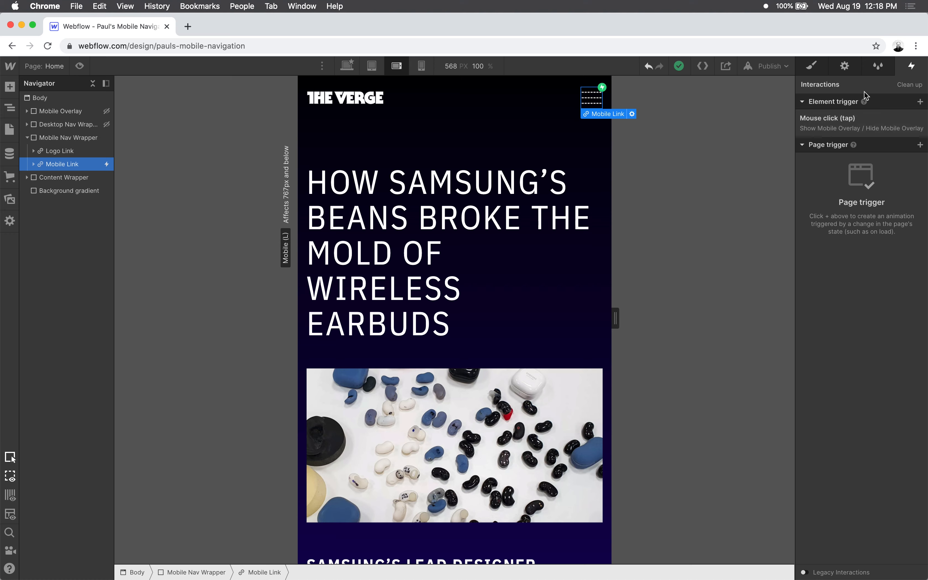
pyautogui.click(828, 123)
pyautogui.scroll(-1, 841, 180)
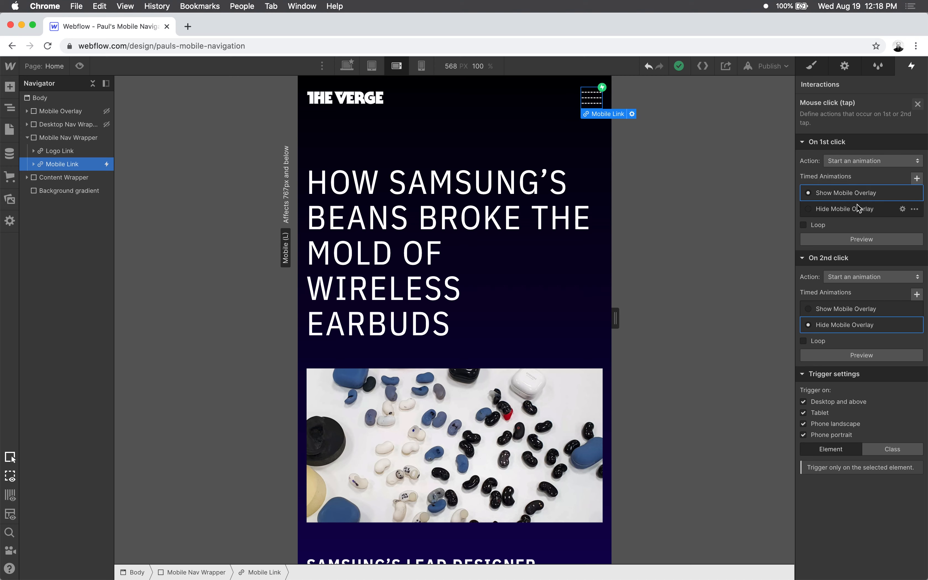
# - Open the Show Mobile Overlay animation and examine the display and initial-state settings of its two Hide/Show actions
pyautogui.click(903, 193)
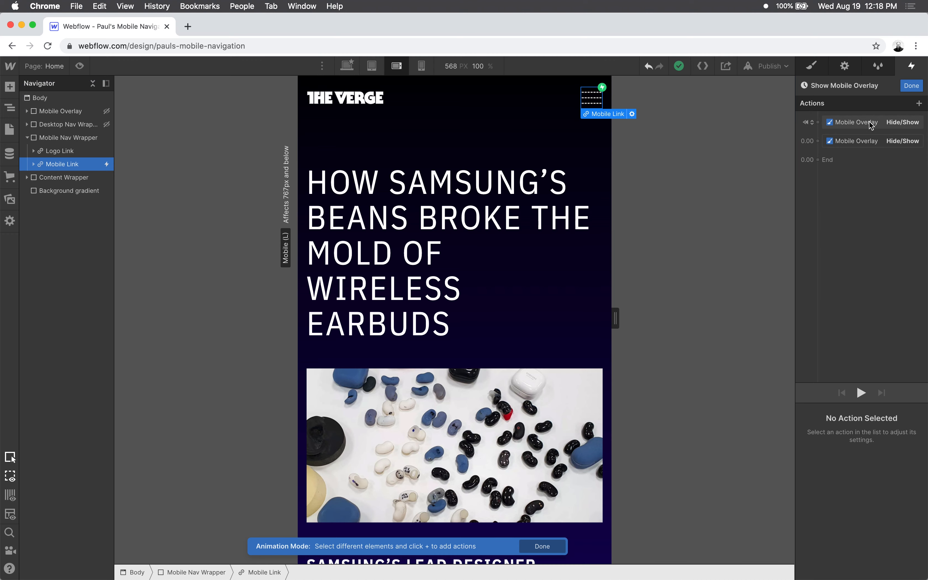
pyautogui.click(869, 121)
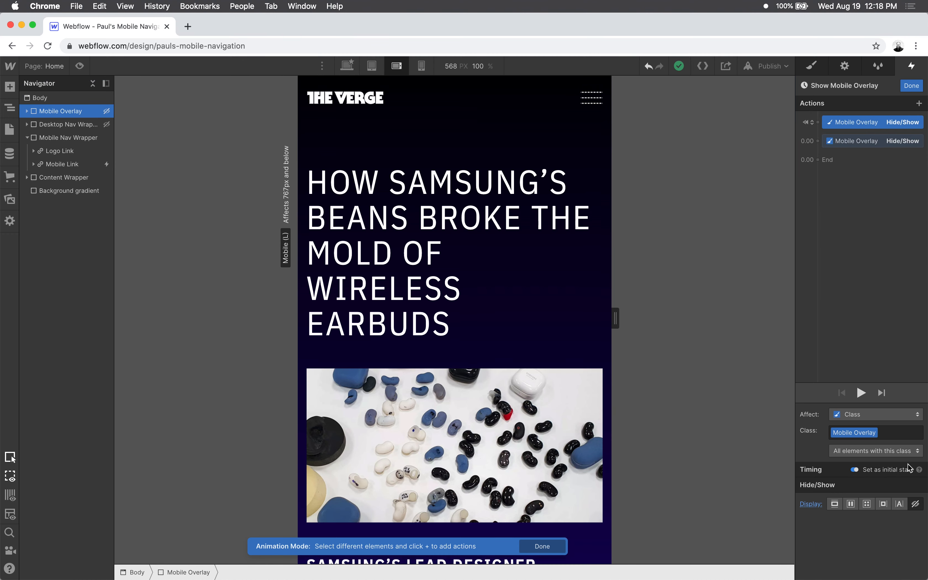
pyautogui.click(853, 141)
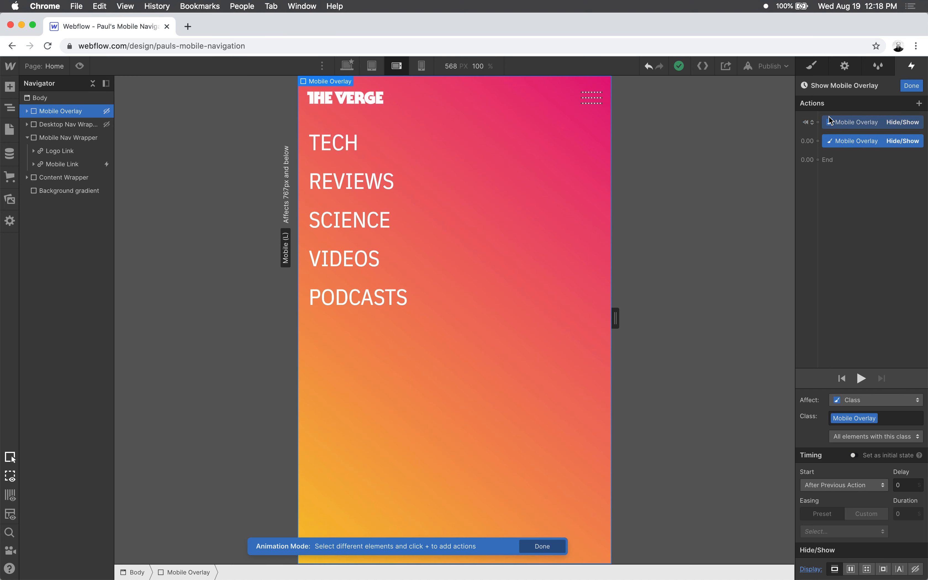
pyautogui.moveTo(854, 142); pyautogui.dragTo(862, 151)
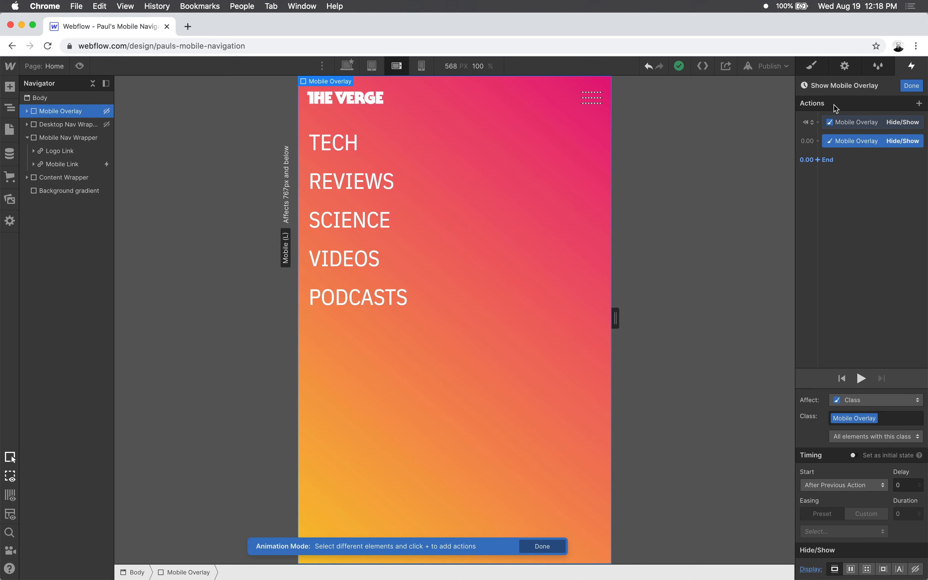
pyautogui.moveTo(857, 122); pyautogui.dragTo(868, 154)
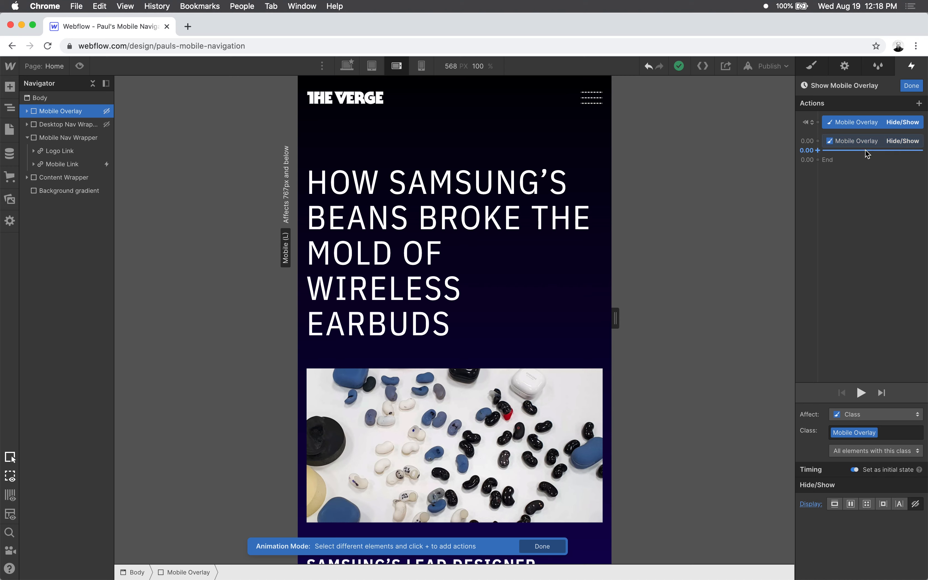
# - Add an Opacity action for the Hamburger / Middle bar to the Show Mobile Overlay animation and set it as initial state
pyautogui.click(34, 164)
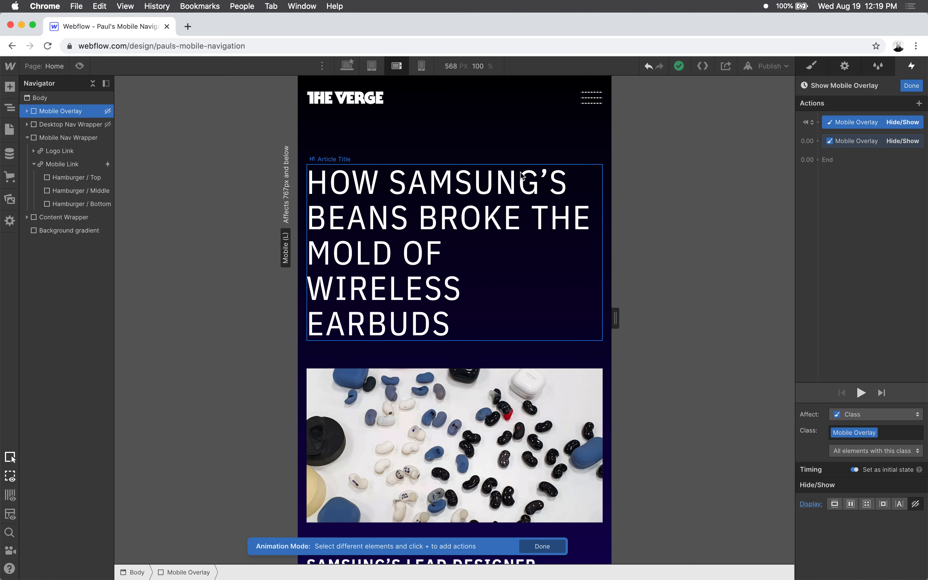
pyautogui.click(72, 177)
pyautogui.click(67, 189)
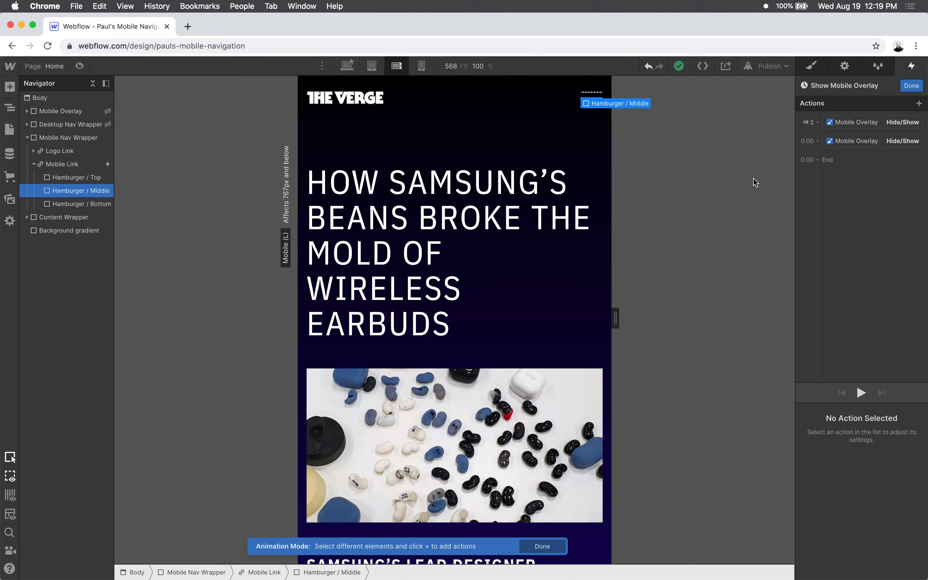
pyautogui.click(920, 103)
pyautogui.click(847, 200)
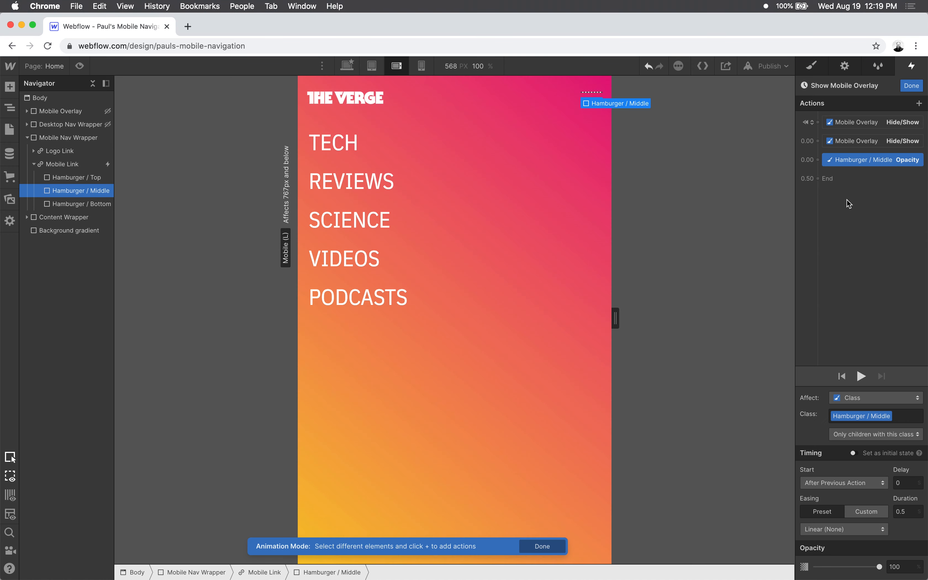
pyautogui.click(853, 453)
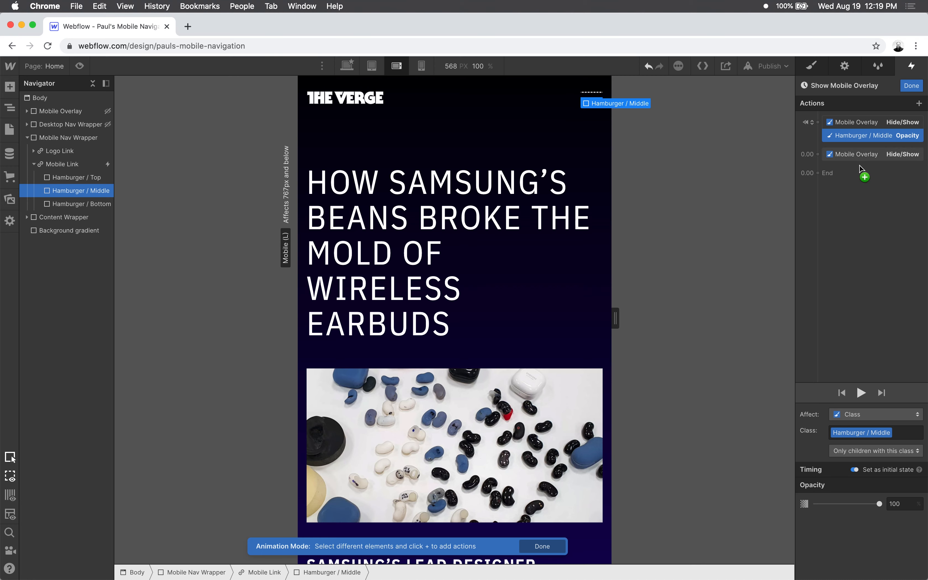
# - Add a second Opacity action for the Hamburger / Middle bar after the timed Mobile Overlay Hide/Show, lowering its opacity to the minimum
pyautogui.click(920, 104)
pyautogui.click(849, 201)
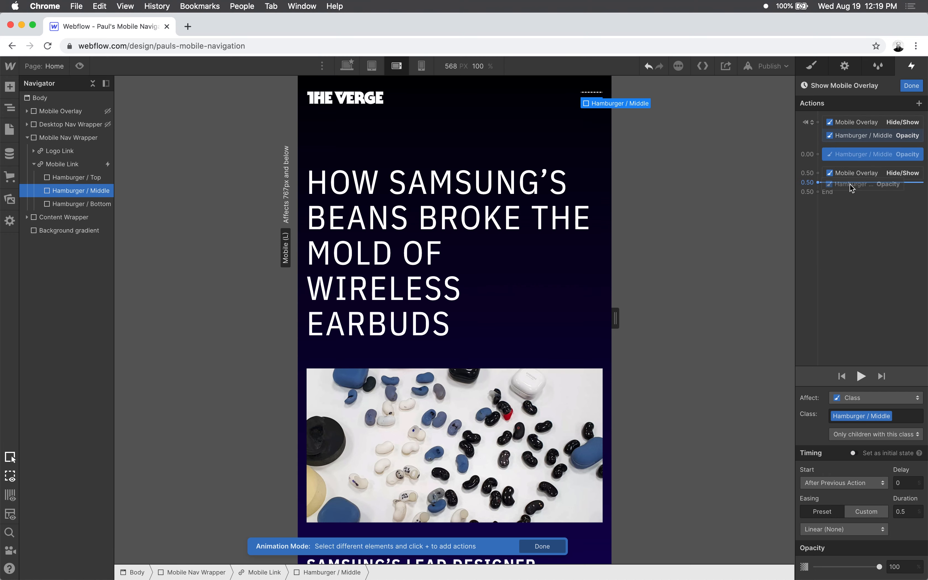
pyautogui.click(875, 177)
pyautogui.moveTo(869, 155); pyautogui.dragTo(865, 189)
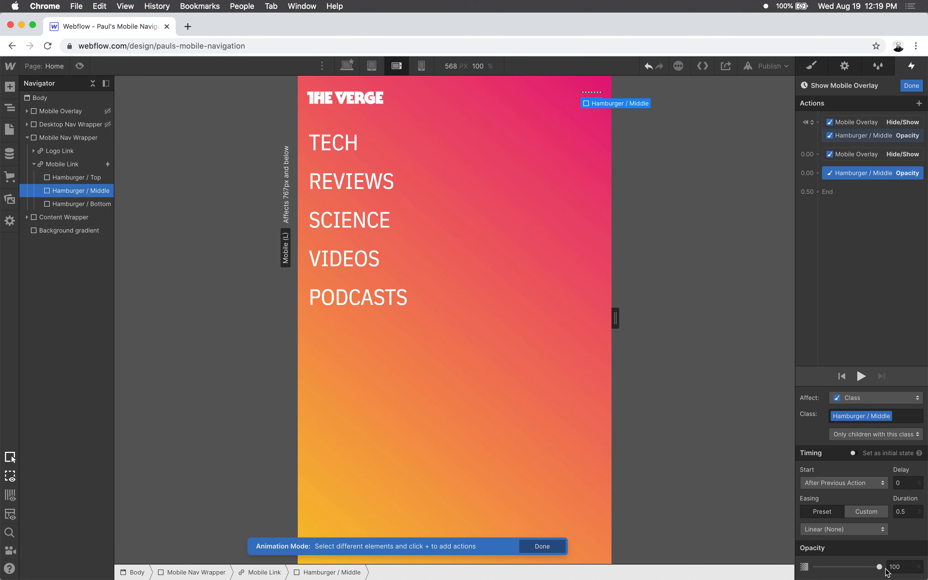
pyautogui.moveTo(880, 566); pyautogui.dragTo(704, 566)
pyautogui.click(861, 376)
# - Add a Move action for the Hamburger / Top bar as an initial state with Y set to 0 px
pyautogui.click(73, 179)
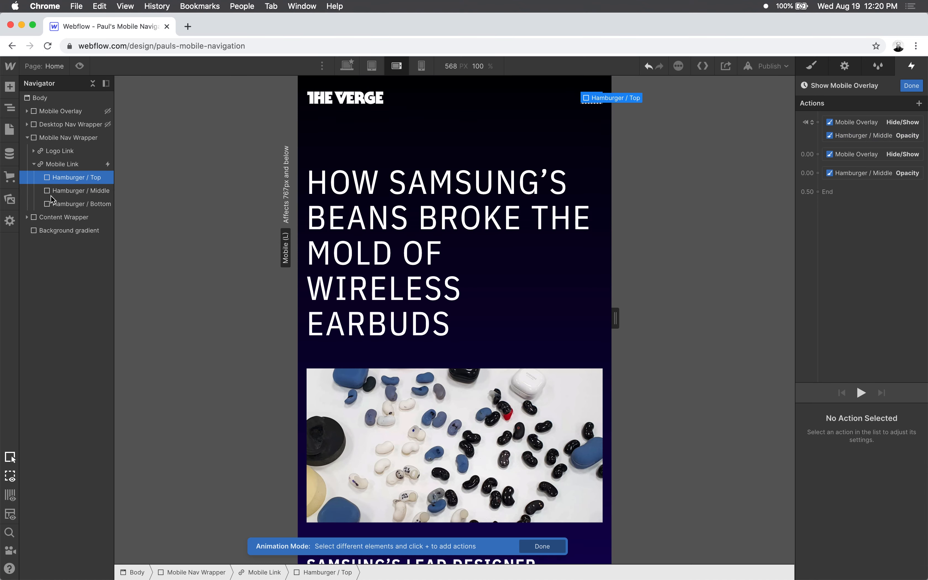
pyautogui.click(920, 103)
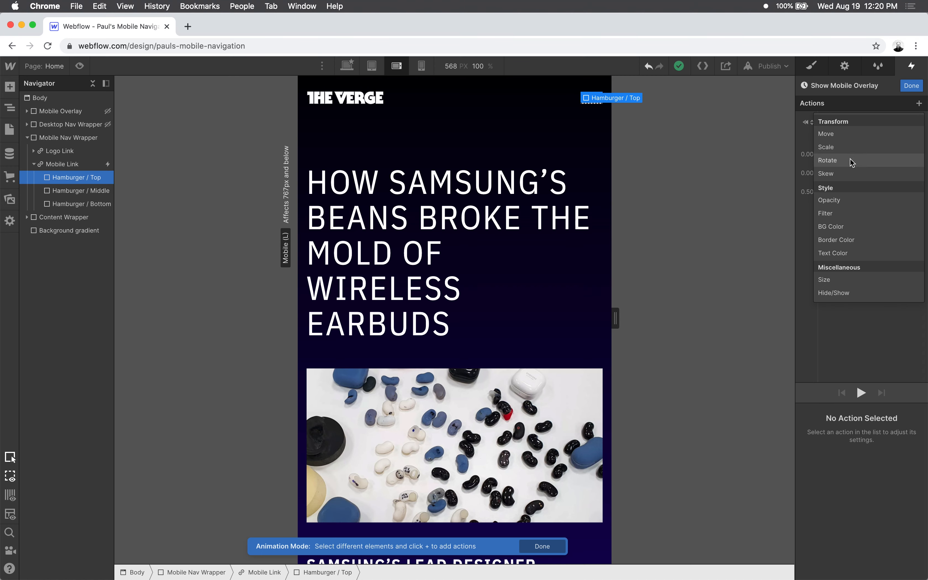
pyautogui.click(838, 133)
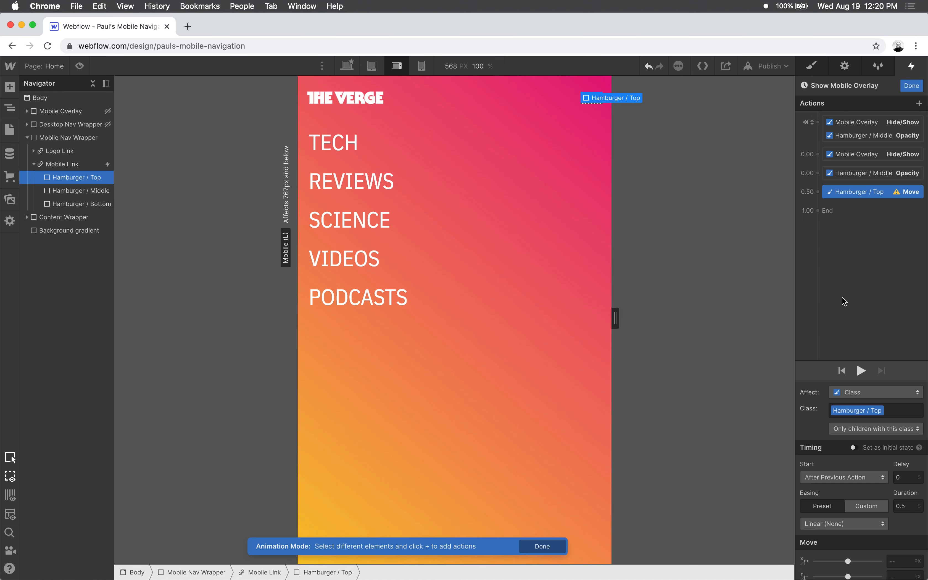
pyautogui.click(853, 447)
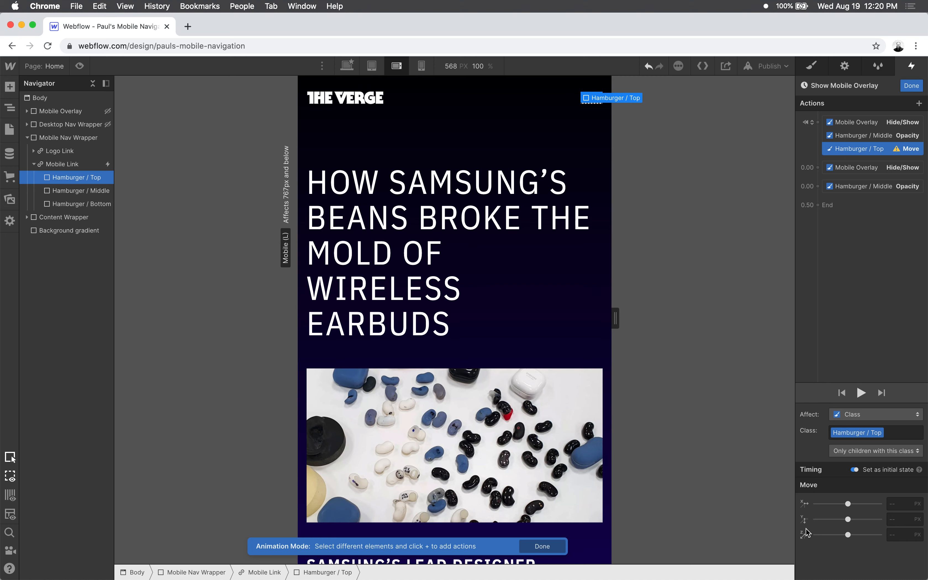
pyautogui.click(896, 520)
pyautogui.write('0')
pyautogui.press('Tab')
# - Add a second Hamburger / Top Move action running together with the timed Hamburger / Middle Opacity action, with Y set to 10 px
pyautogui.click(919, 104)
pyautogui.click(847, 133)
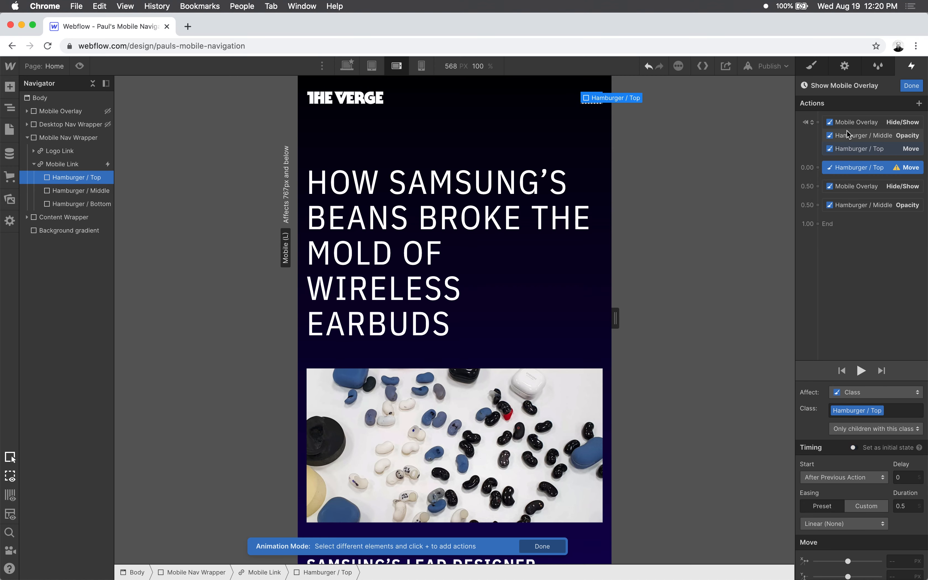
pyautogui.moveTo(856, 168); pyautogui.dragTo(855, 205)
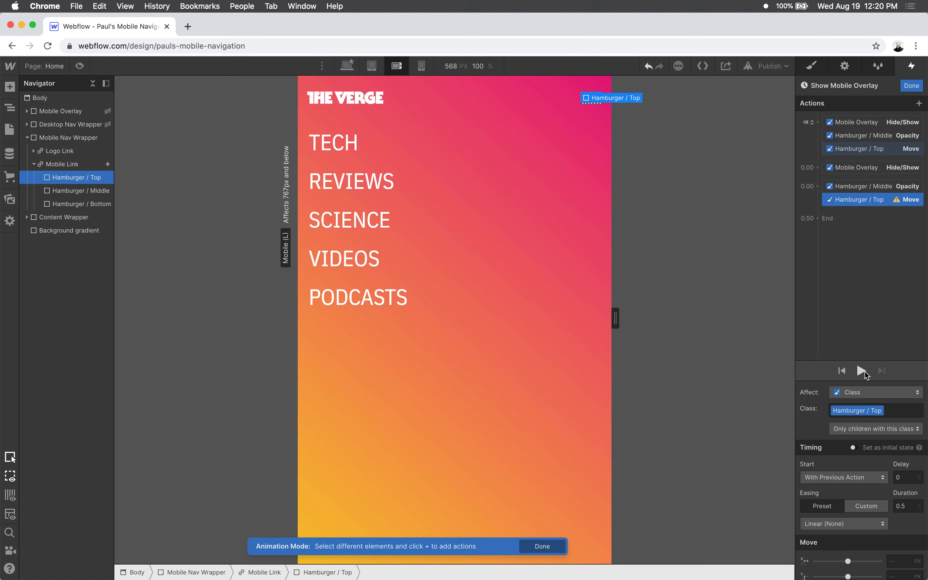
pyautogui.scroll(-1, 879, 478)
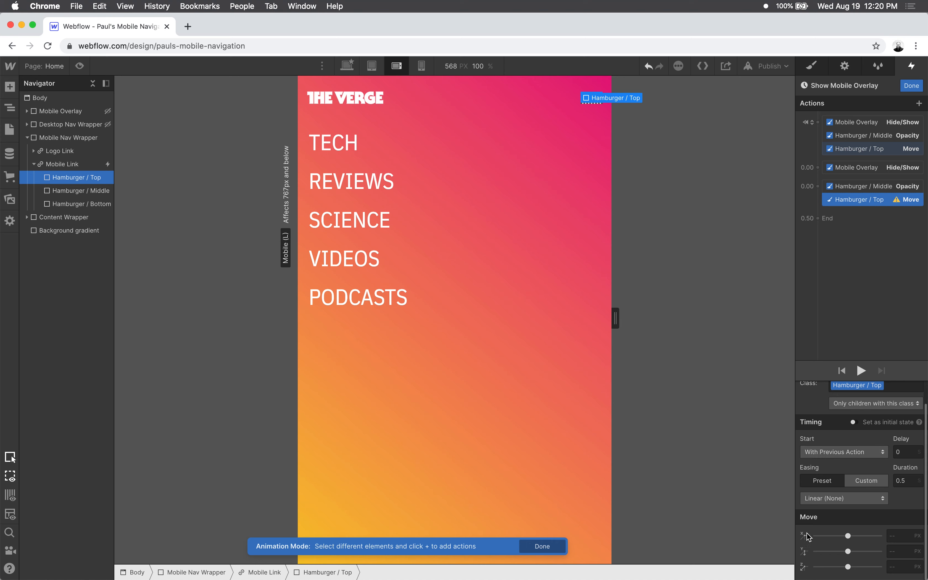
pyautogui.click(904, 553)
pyautogui.moveTo(856, 552); pyautogui.dragTo(849, 552)
pyautogui.click(897, 554)
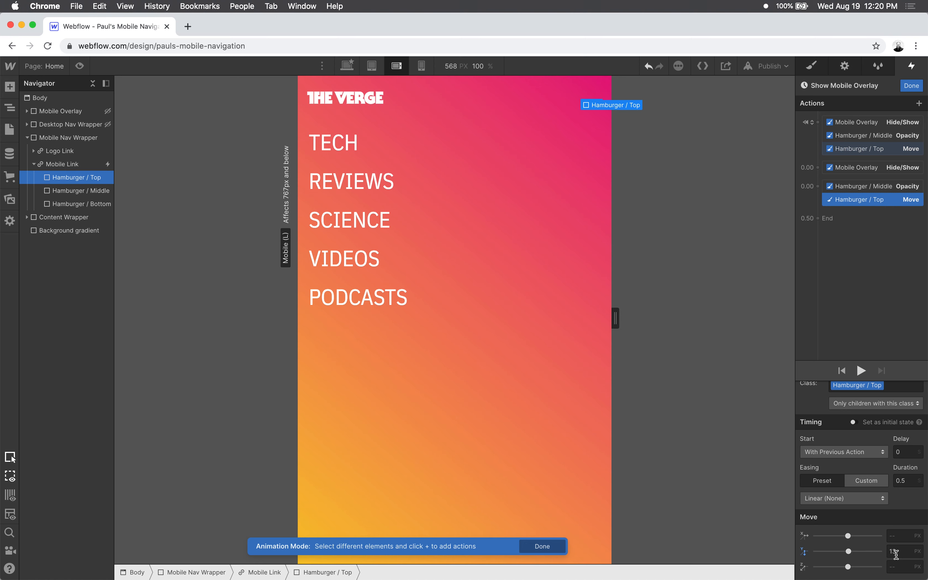
pyautogui.write('10')
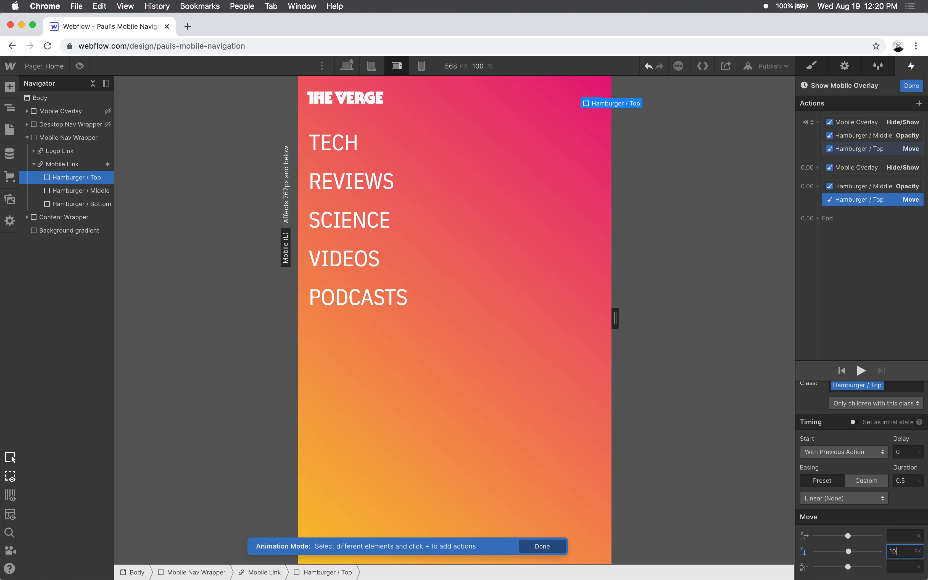
pyautogui.press('Tab')
pyautogui.scroll(2, 854, 482)
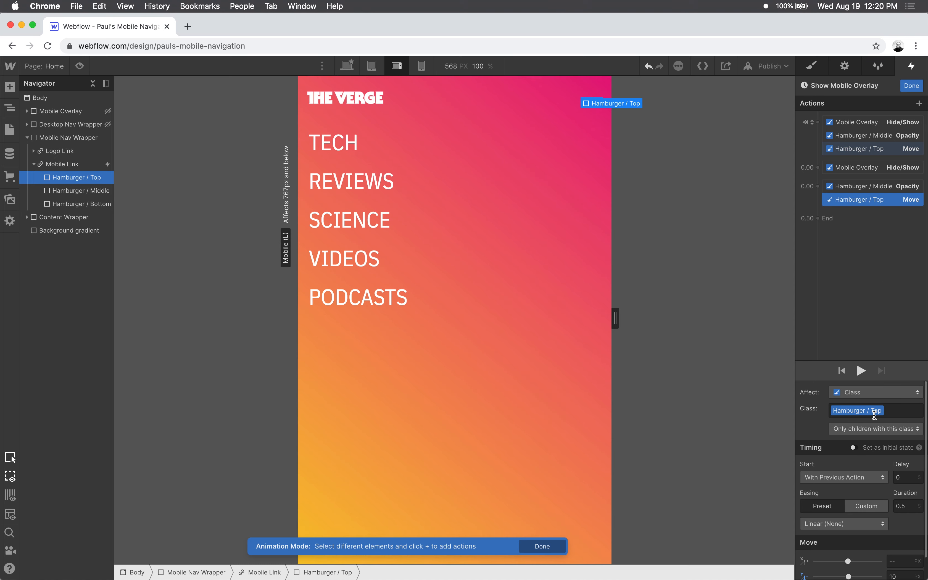
pyautogui.click(868, 279)
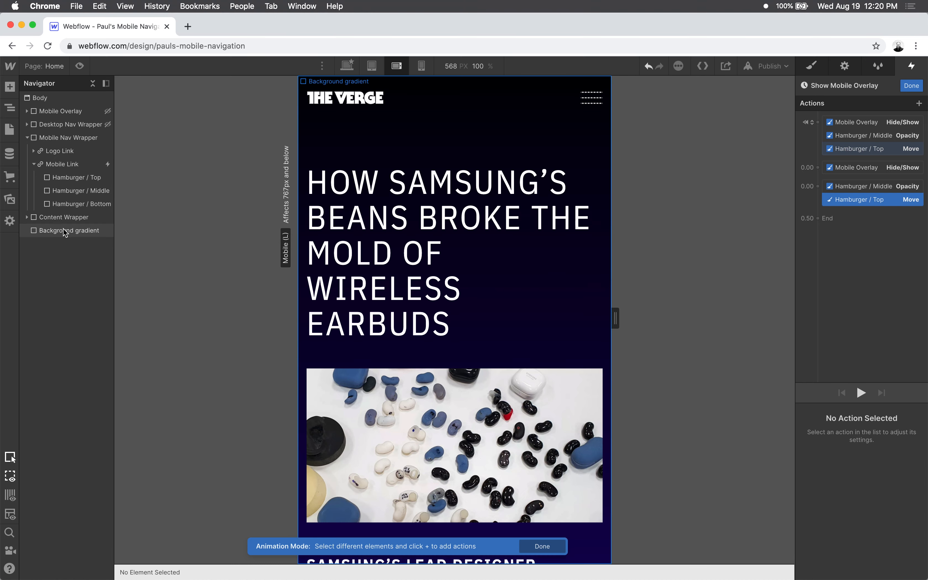
# - Add a Rotate action for the Hamburger / Top bar as an initial state with Z set to 0 degrees
pyautogui.click(91, 178)
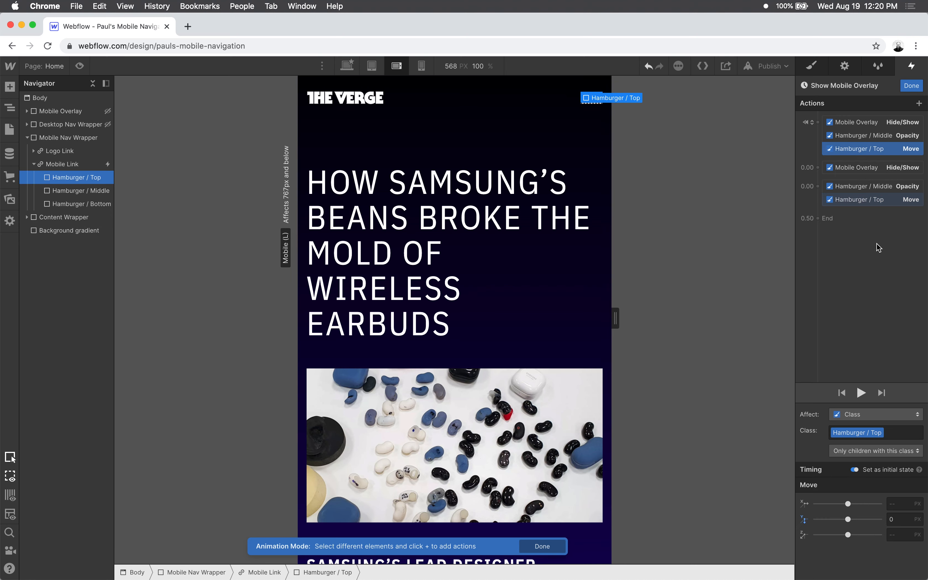
pyautogui.click(920, 104)
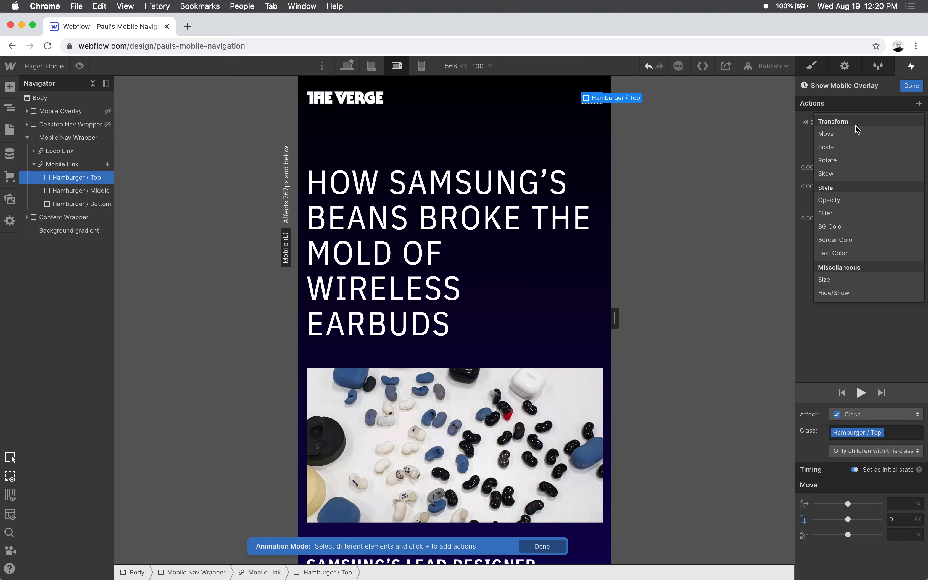
pyautogui.click(843, 160)
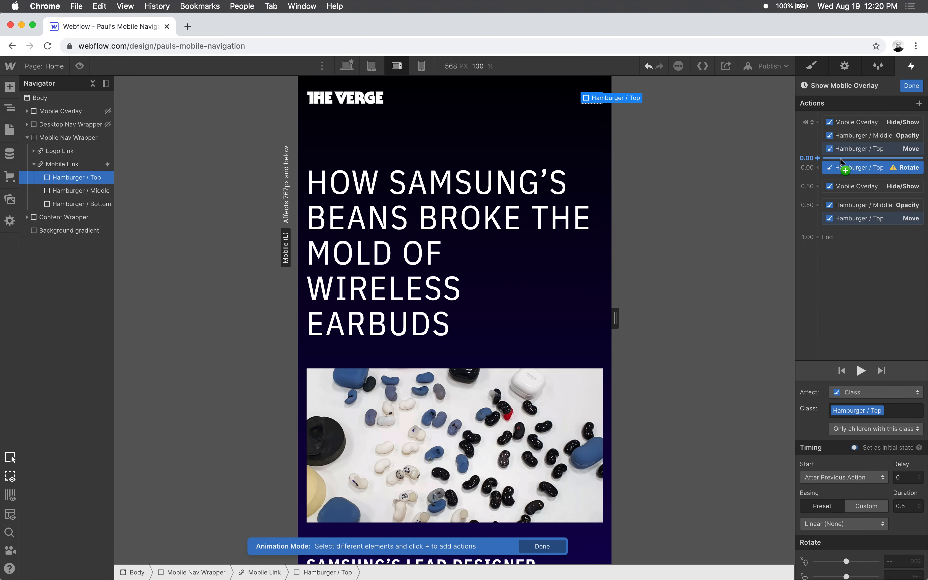
pyautogui.click(852, 448)
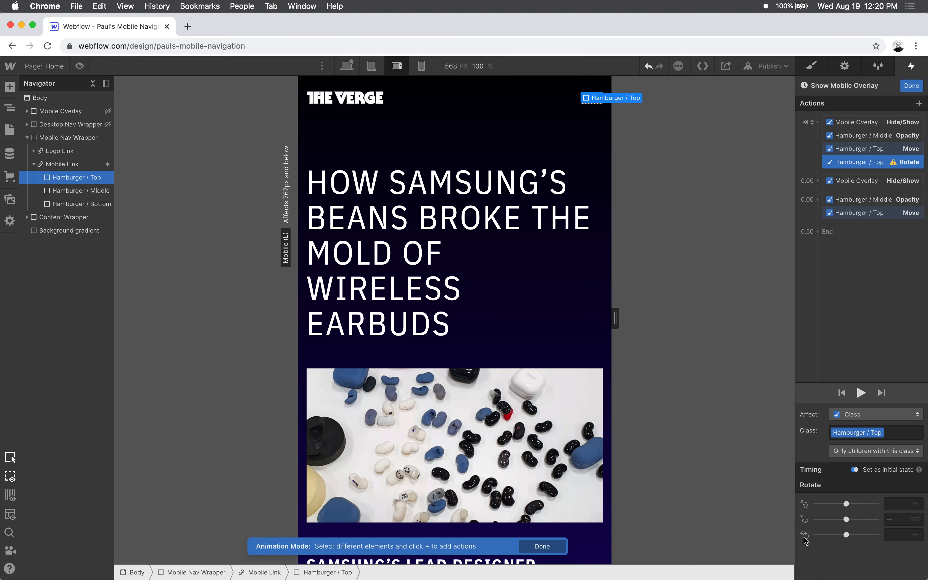
pyautogui.click(898, 536)
pyautogui.write('0')
pyautogui.press('Return')
# - Add a second Rotate action for the Hamburger / Top bar with Z set to 45 degrees
pyautogui.click(919, 104)
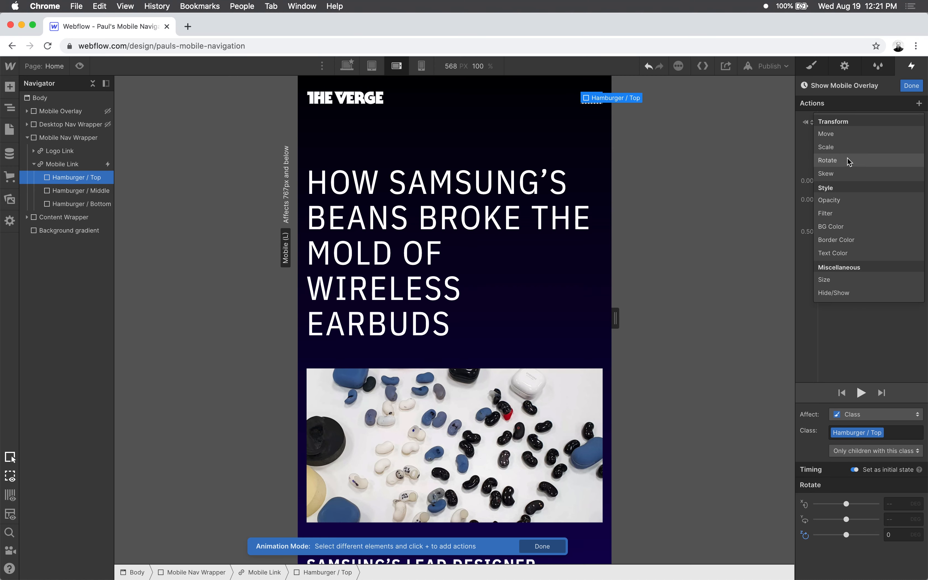
pyautogui.click(850, 160)
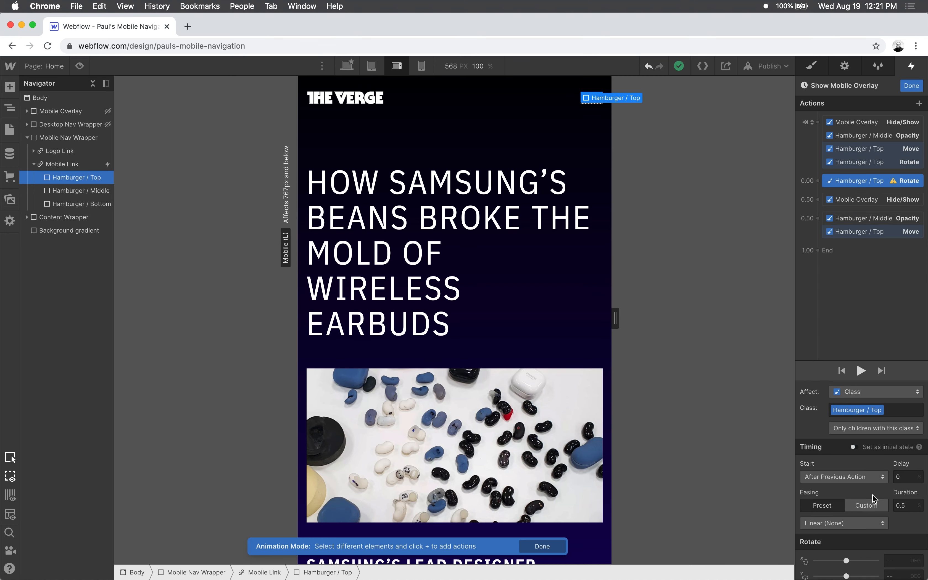
pyautogui.scroll(-2, 872, 495)
pyautogui.click(898, 567)
pyautogui.write('45')
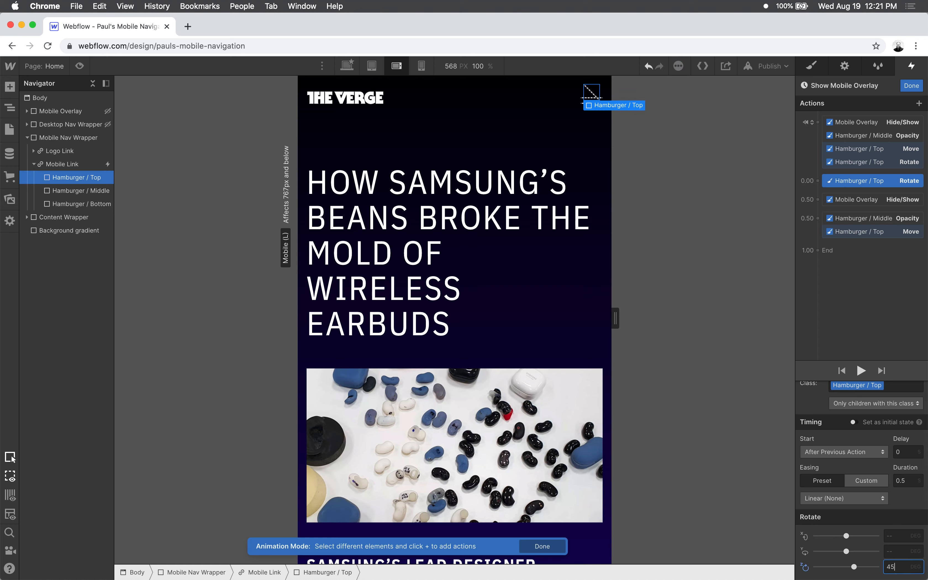
pyautogui.press('Return')
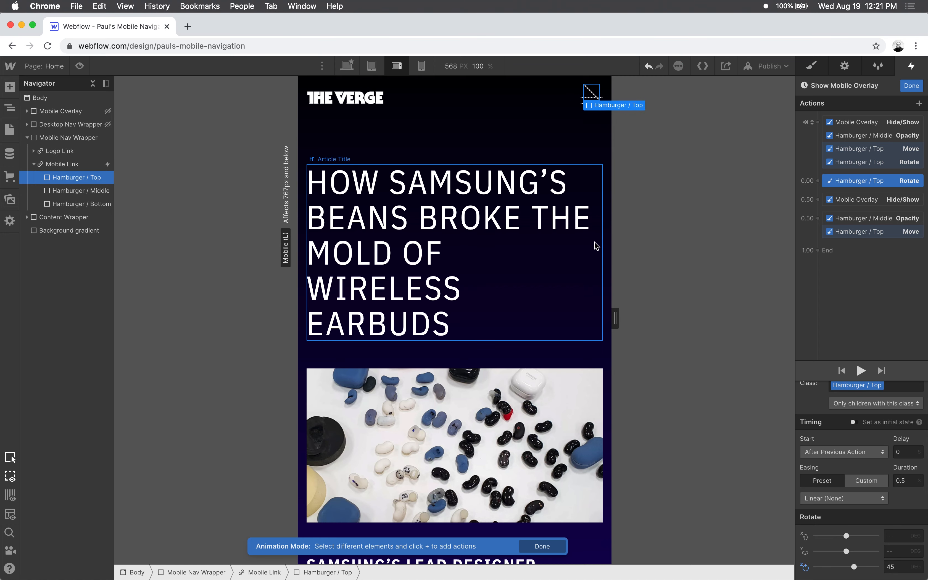
# - Group the 45-degree Rotate action with the timed Hamburger / Top Move action so they run together, and play the animation
pyautogui.click(861, 370)
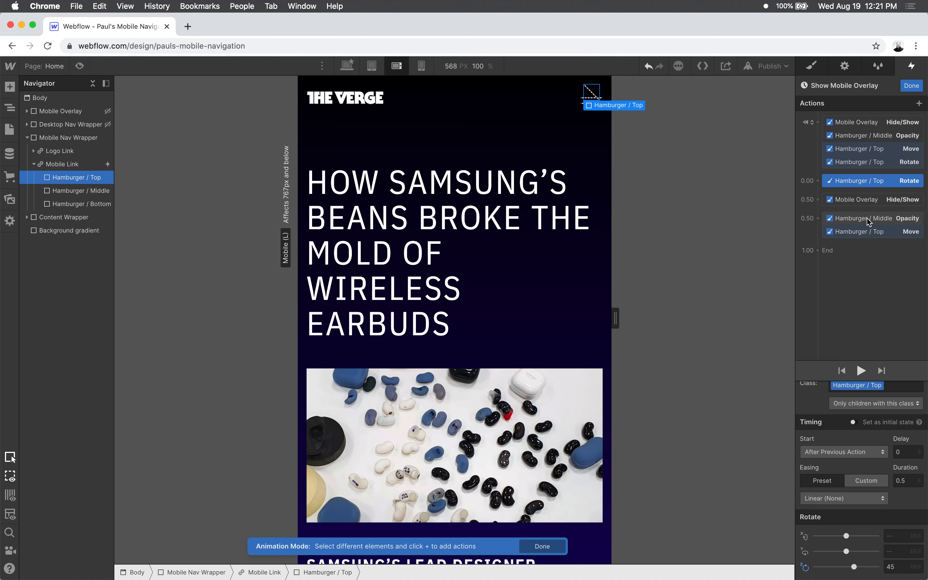
pyautogui.click(878, 219)
pyautogui.click(871, 181)
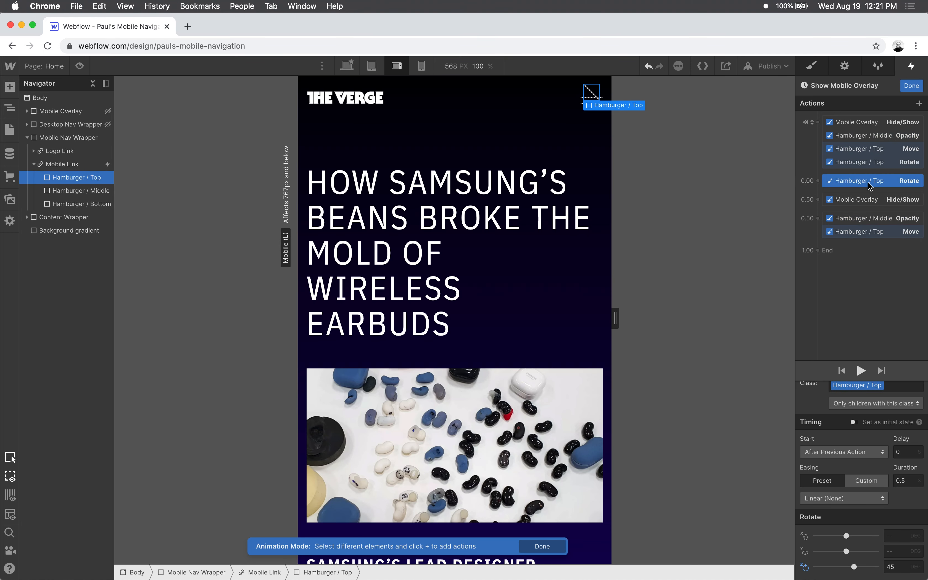
pyautogui.moveTo(876, 182); pyautogui.dragTo(877, 230)
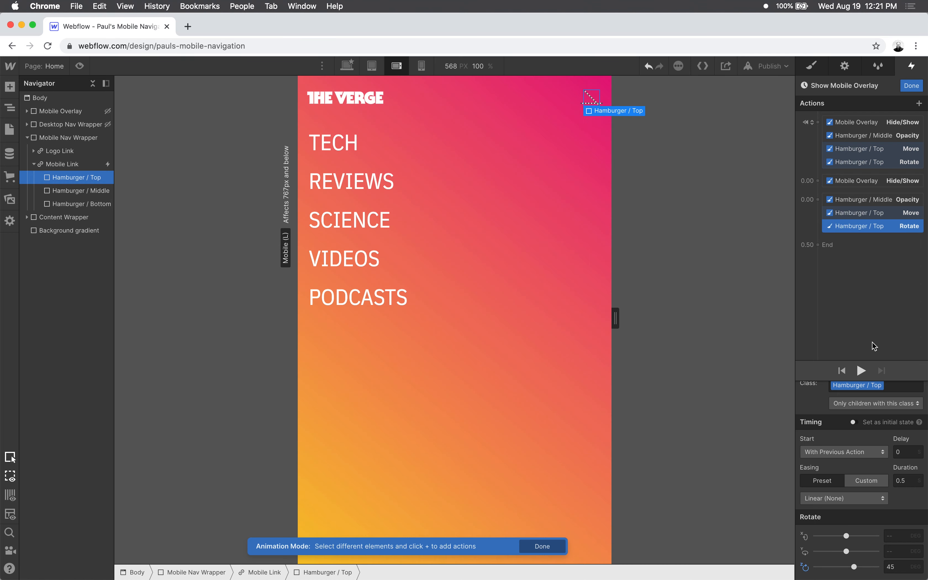
pyautogui.click(861, 371)
pyautogui.click(865, 369)
pyautogui.click(870, 278)
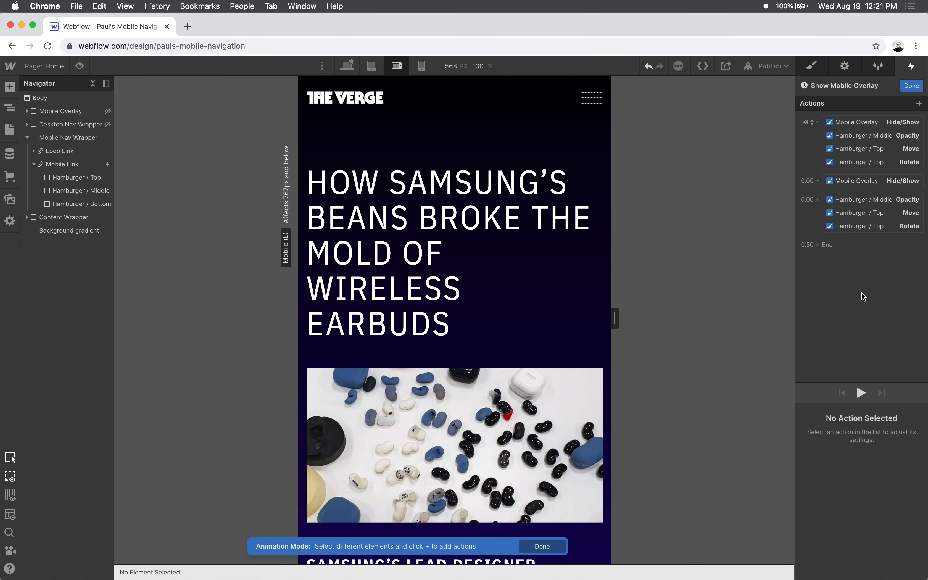
# - Add a Move action for the Hamburger / Bottom bar as an initial state with Y set to 0 px
pyautogui.click(82, 209)
pyautogui.click(920, 104)
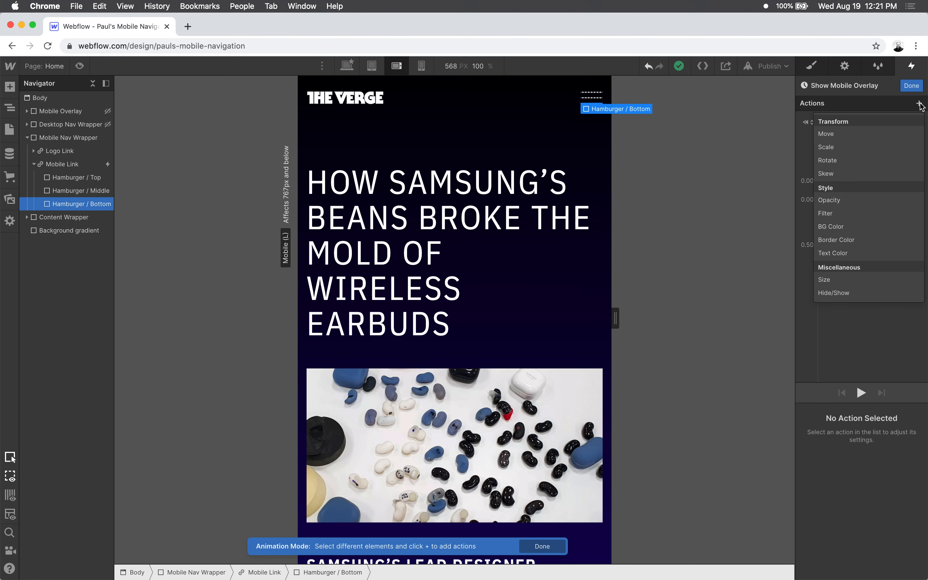
pyautogui.click(862, 134)
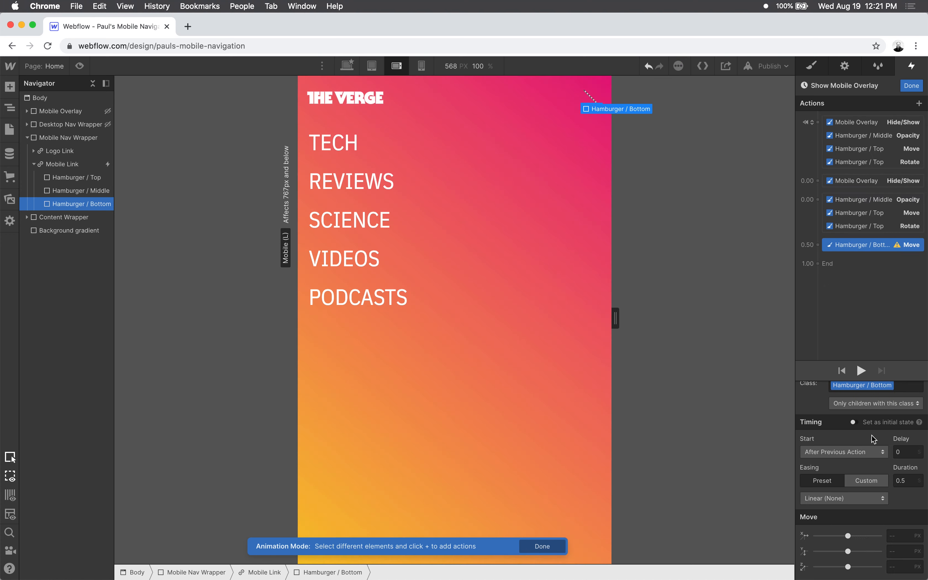
pyautogui.click(854, 423)
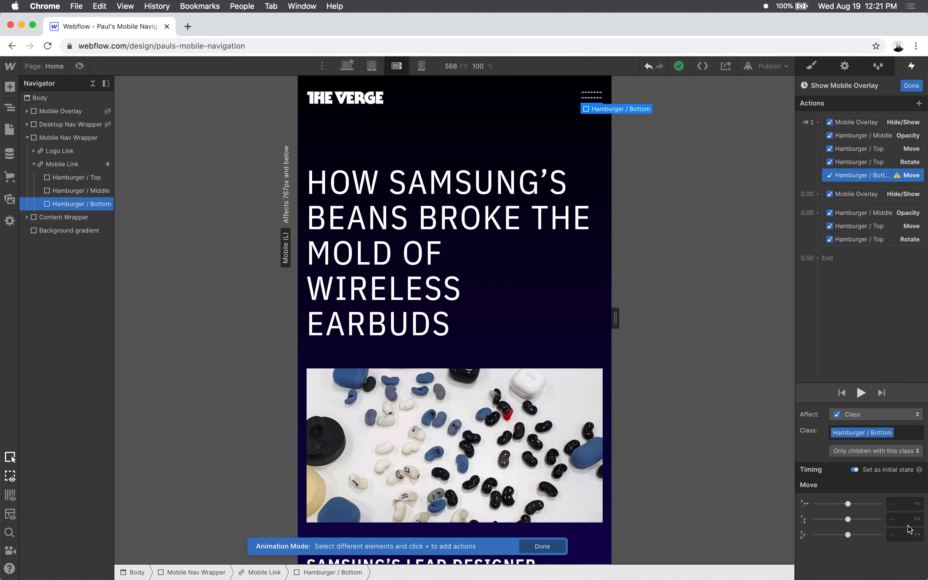
pyautogui.click(901, 520)
pyautogui.write('0')
pyautogui.press('Tab')
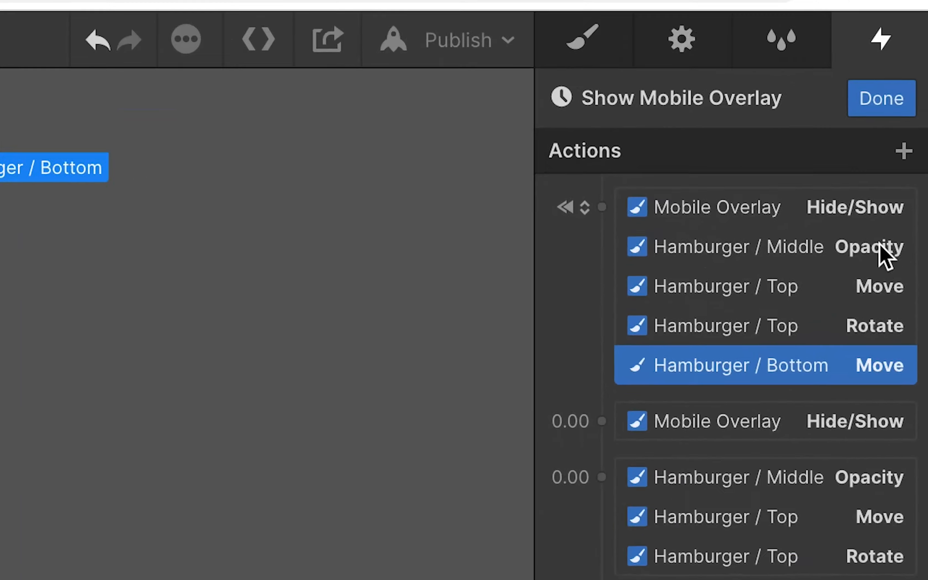
# - Add a second Hamburger / Bottom Move action with Y set to -10 px, running with the timed Hamburger / Top actions
pyautogui.click(901, 165)
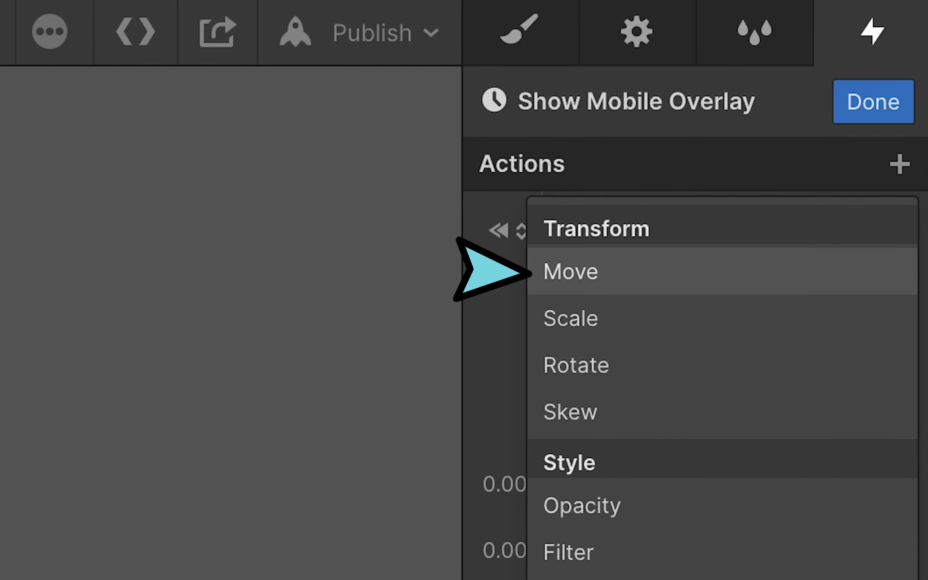
pyautogui.click(678, 272)
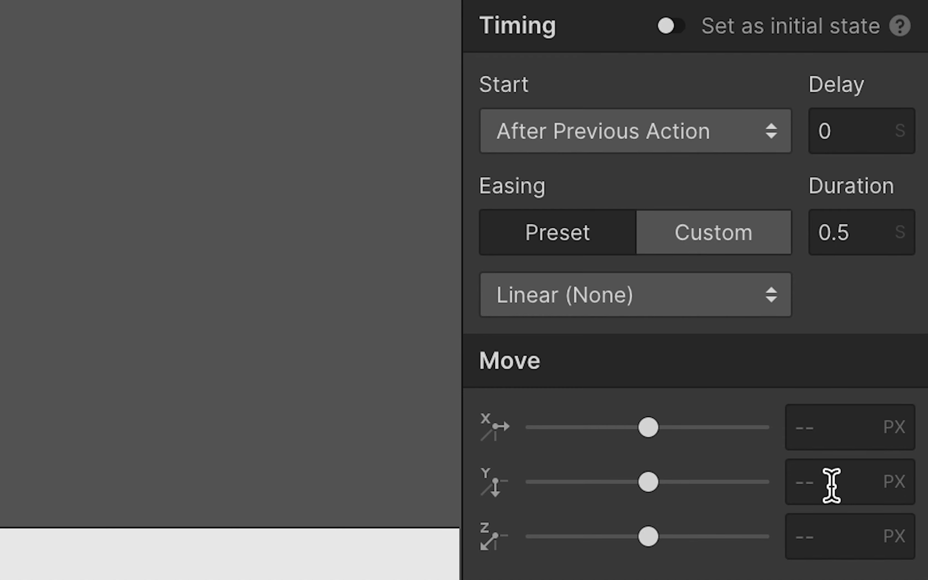
pyautogui.click(831, 485)
pyautogui.write('-10')
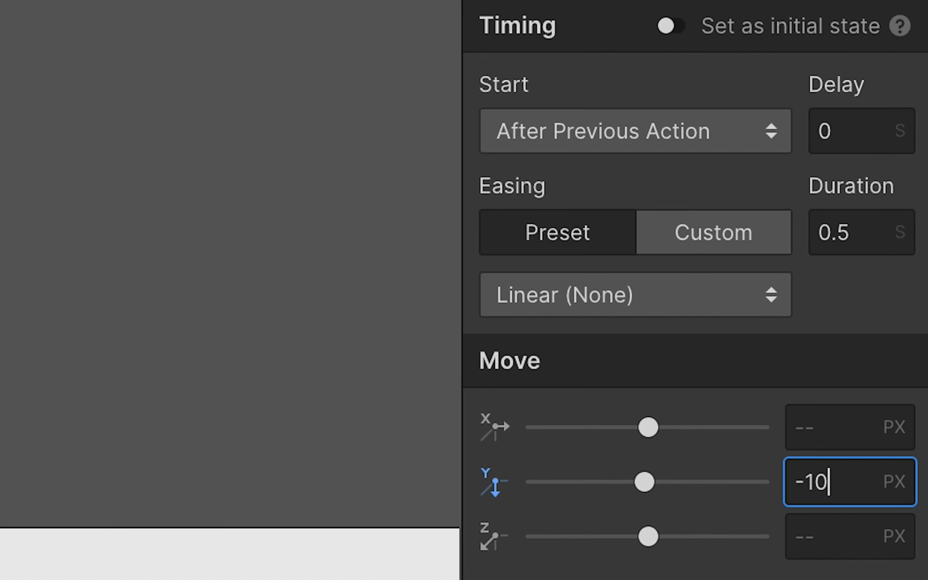
pyautogui.press('Tab')
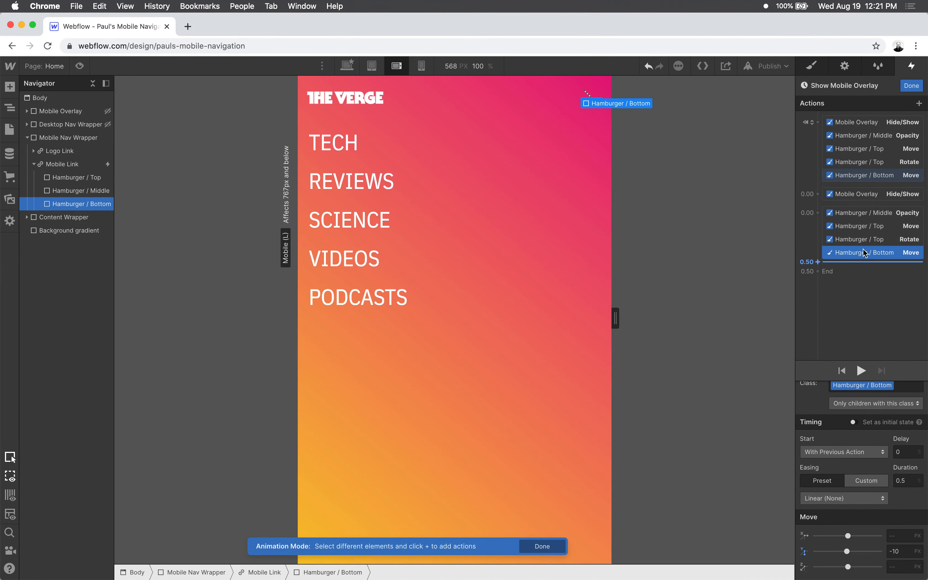
# - Add a Rotate action for the Hamburger / Bottom bar as an initial state with Z set to 0 degrees
pyautogui.click(920, 103)
pyautogui.click(837, 159)
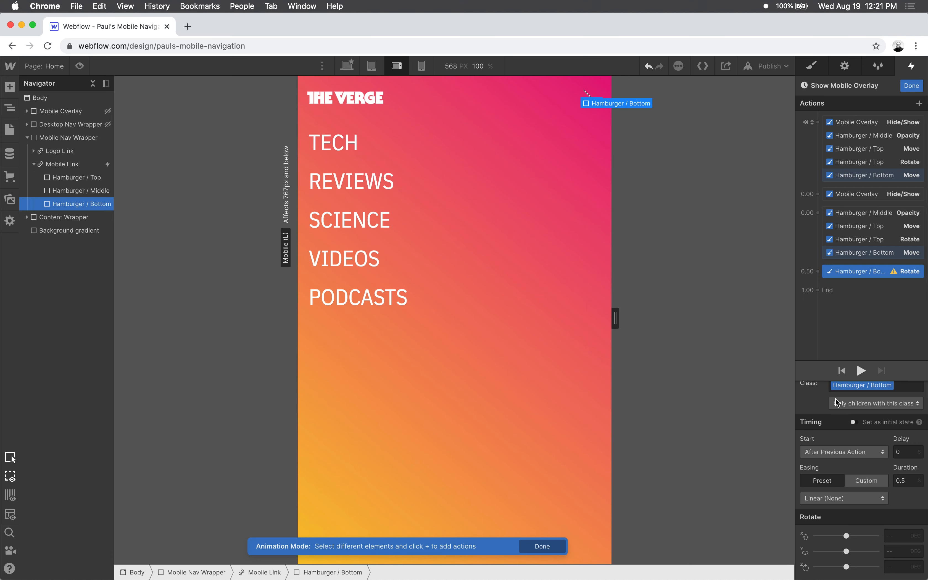
pyautogui.click(891, 567)
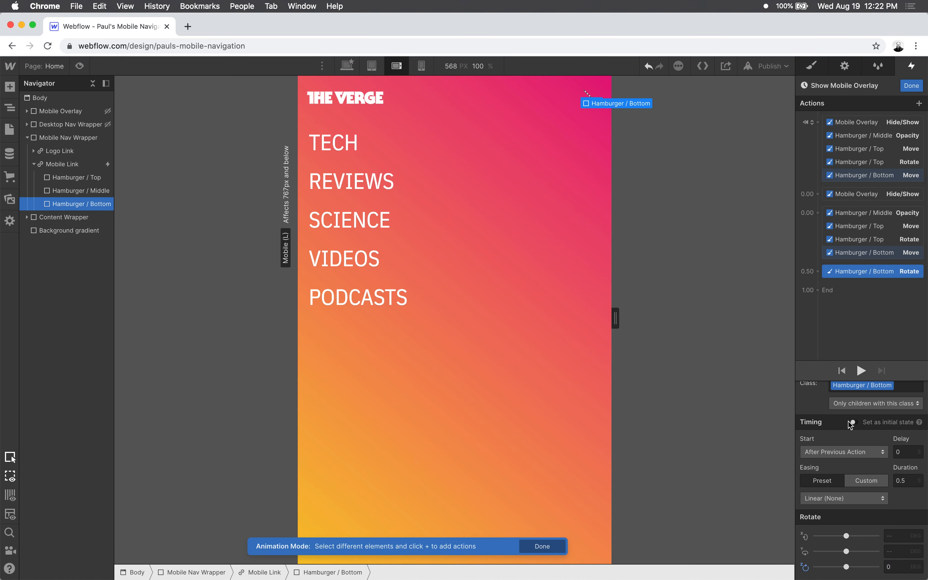
pyautogui.click(857, 423)
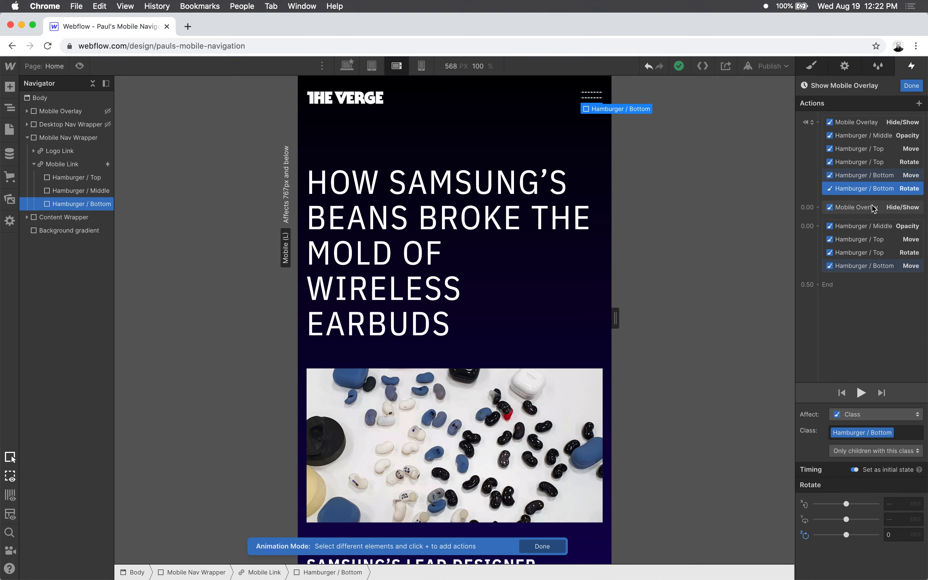
# - Add a second Hamburger / Bottom Rotate action with Z at -45 degrees, running with the timed hamburger actions, and play the animation
pyautogui.click(920, 103)
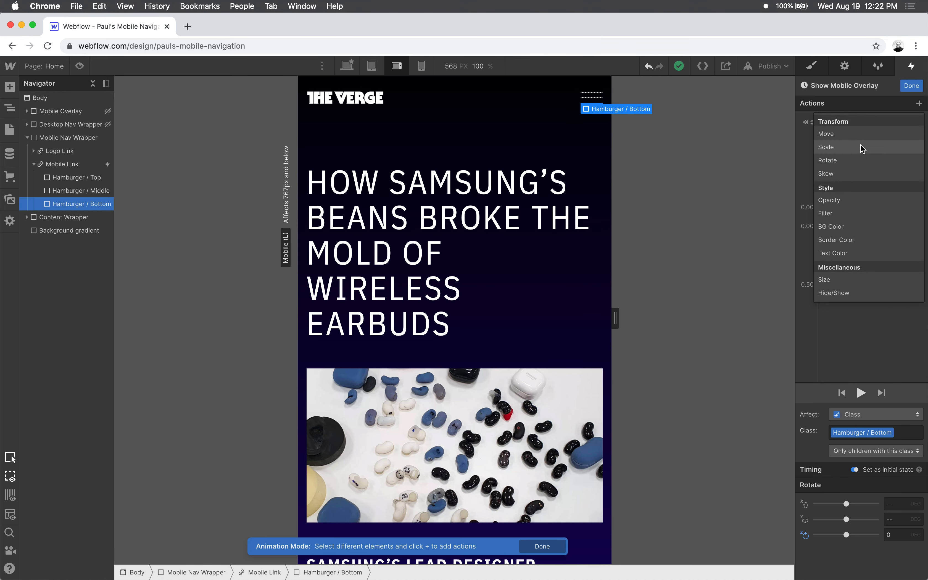
pyautogui.click(856, 160)
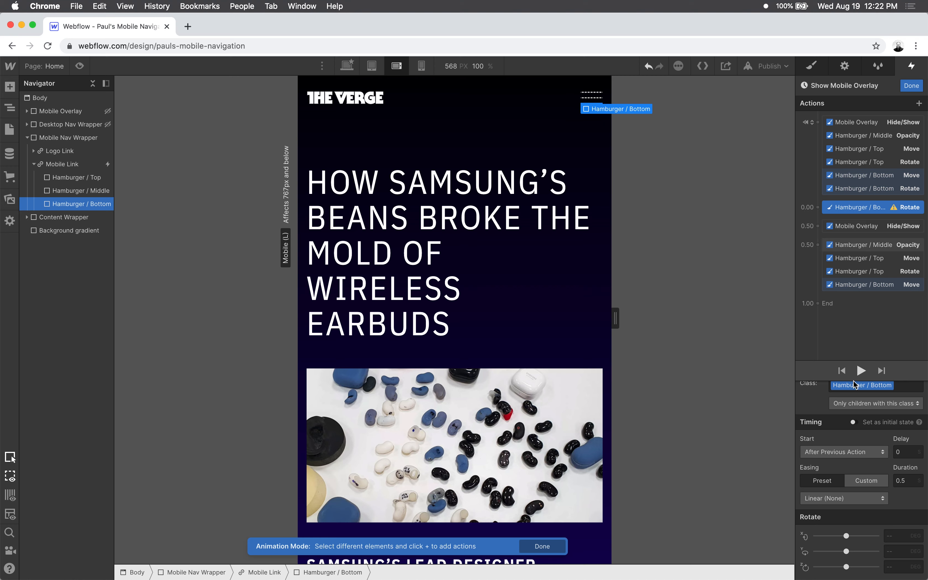
pyautogui.click(896, 568)
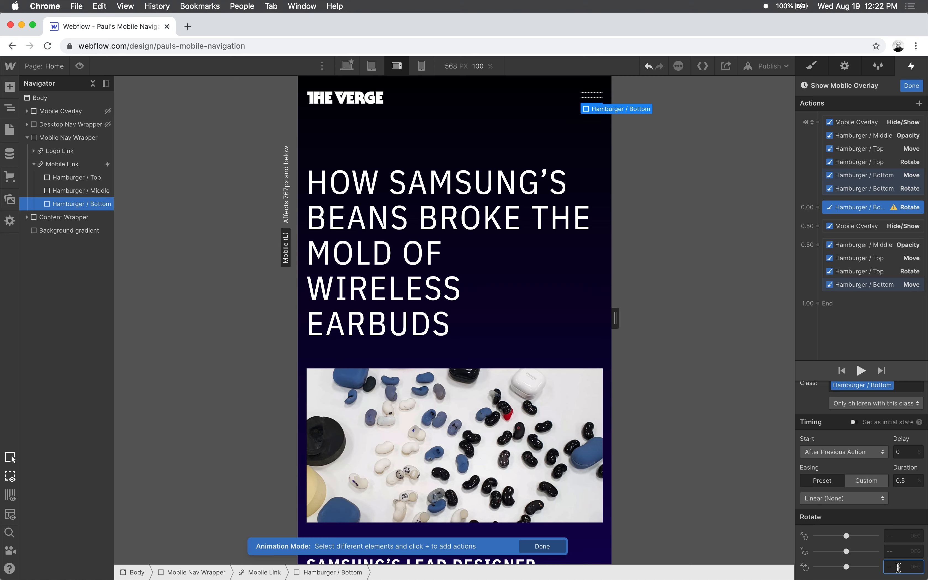
pyautogui.write('-45')
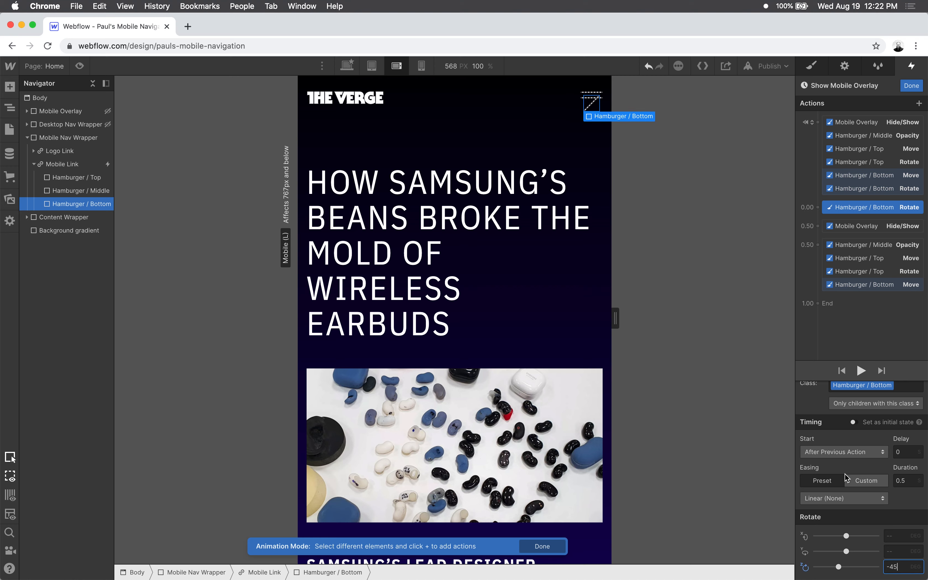
pyautogui.moveTo(866, 210); pyautogui.dragTo(875, 302)
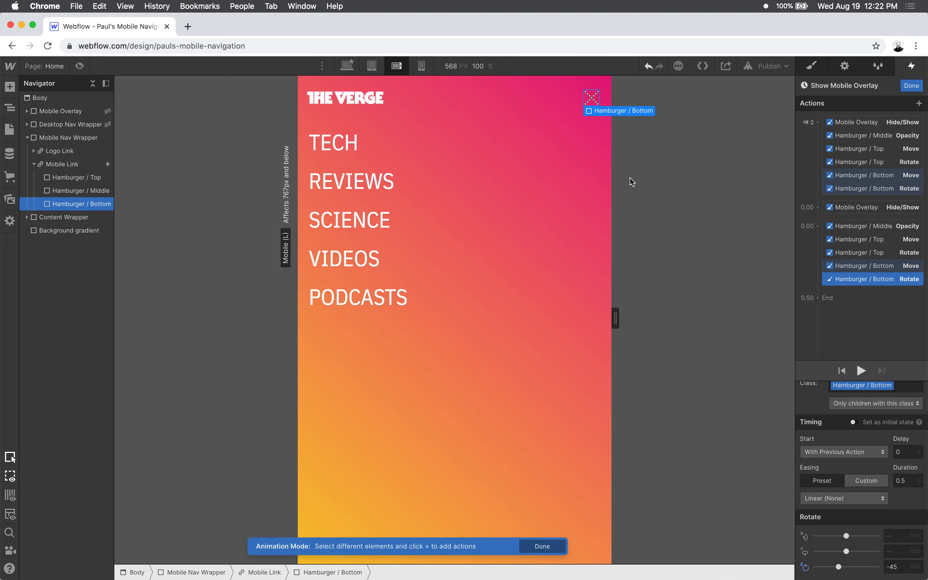
pyautogui.click(861, 370)
pyautogui.click(860, 370)
pyautogui.click(859, 370)
# - Set all five timed hamburger actions to a 0.3 s duration with In Out Quad easing, play the animation and finish editing it
pyautogui.keyDown('shift'); pyautogui.click(870, 227); pyautogui.keyUp('shift')
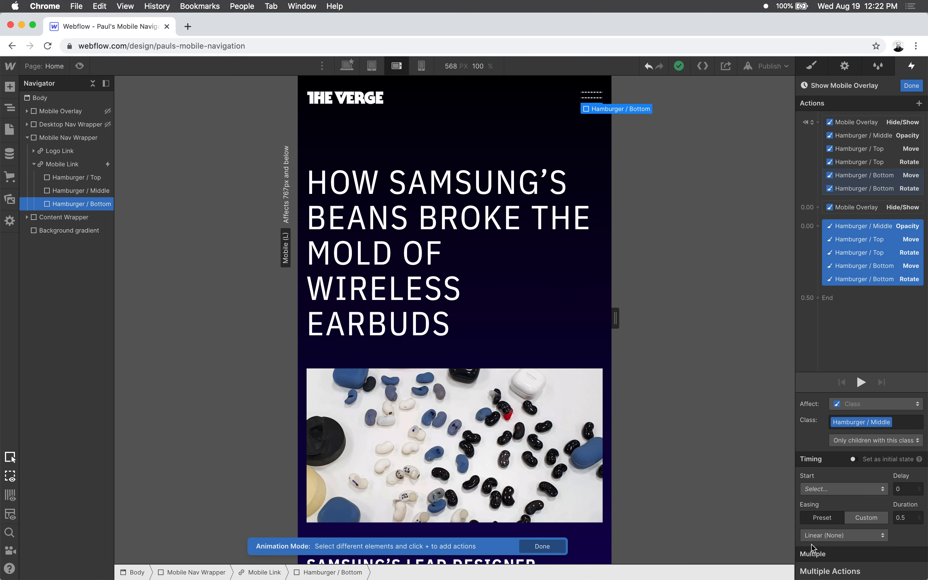
pyautogui.click(905, 520)
pyautogui.press('BackSpace')
pyautogui.write('3')
pyautogui.click(877, 531)
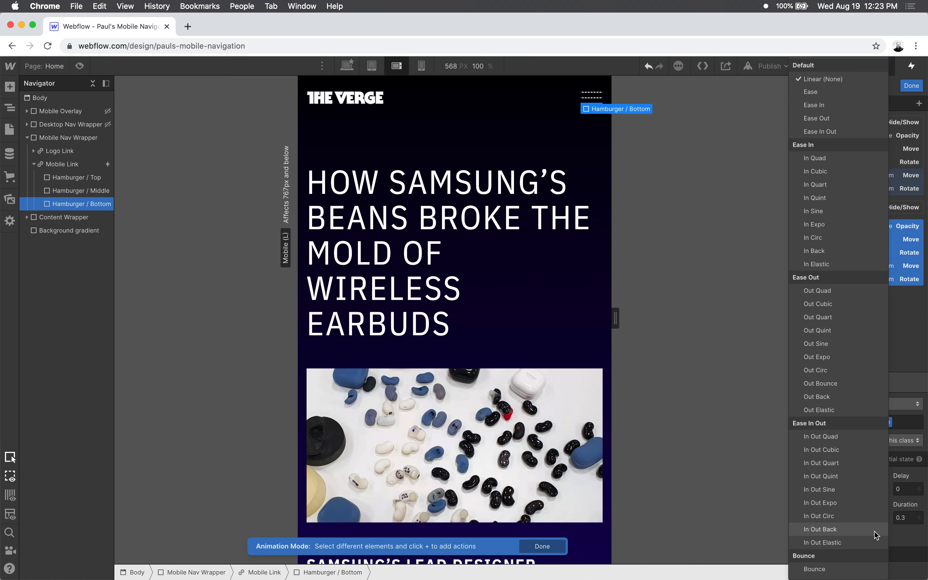
pyautogui.click(849, 439)
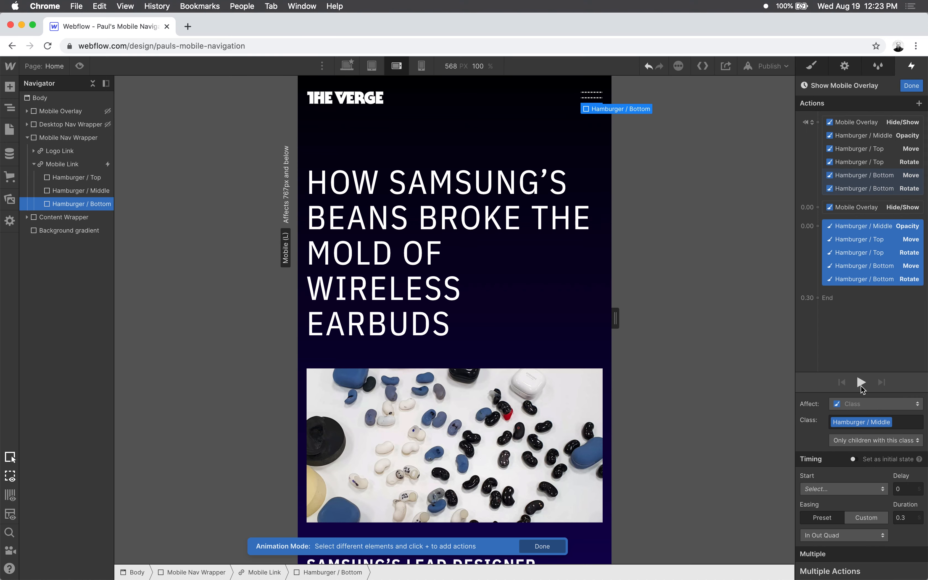
pyautogui.click(861, 384)
pyautogui.click(860, 381)
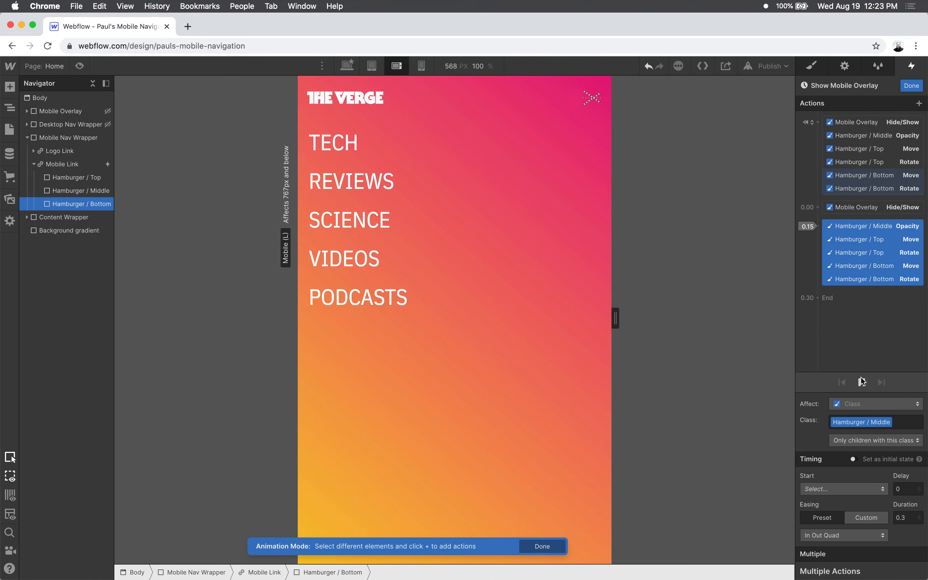
pyautogui.click(912, 85)
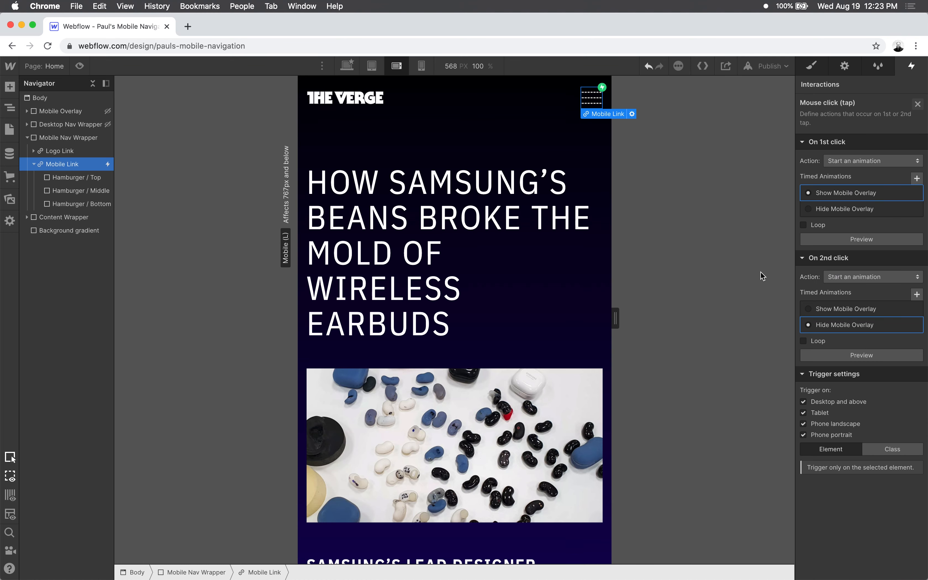
# - Preview the page and test opening and closing the mobile overlay with the hamburger icon, checking the icon's animation
pyautogui.click(79, 66)
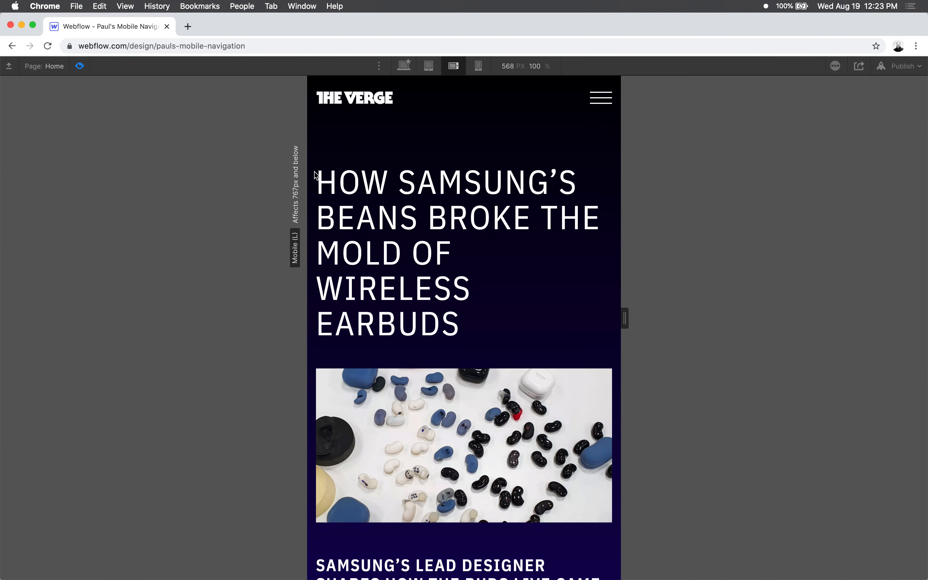
pyautogui.click(601, 98)
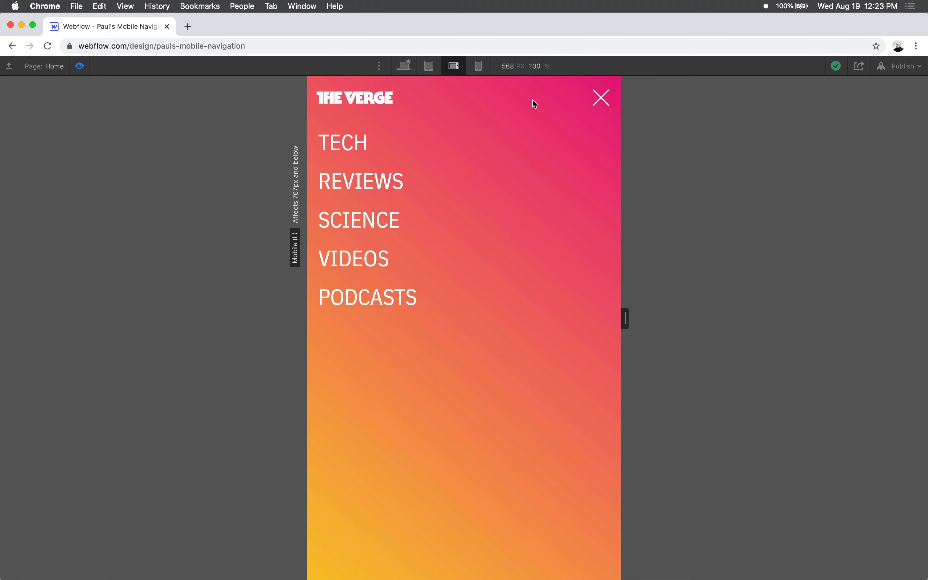
pyautogui.click(80, 66)
pyautogui.press('super+shift+p')
pyautogui.click(601, 99)
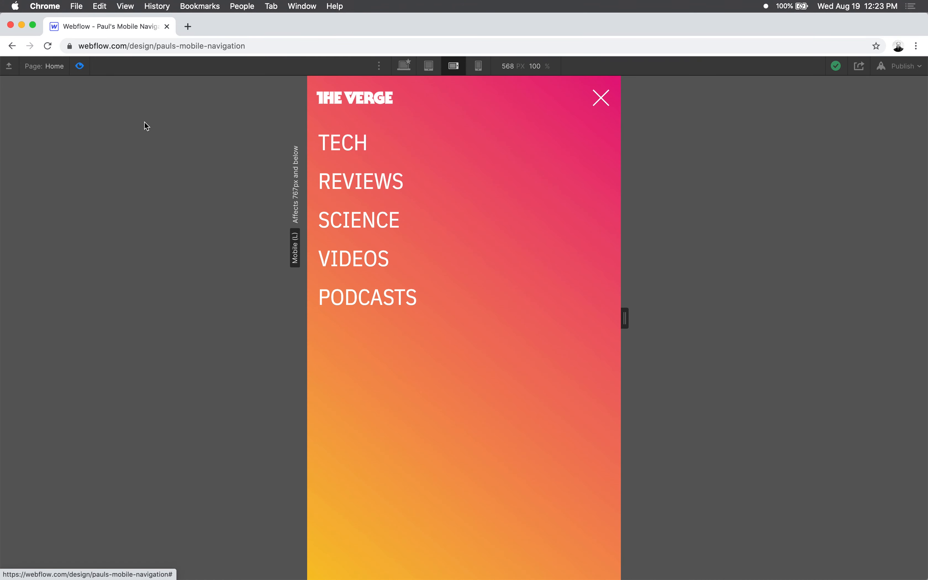
pyautogui.click(599, 103)
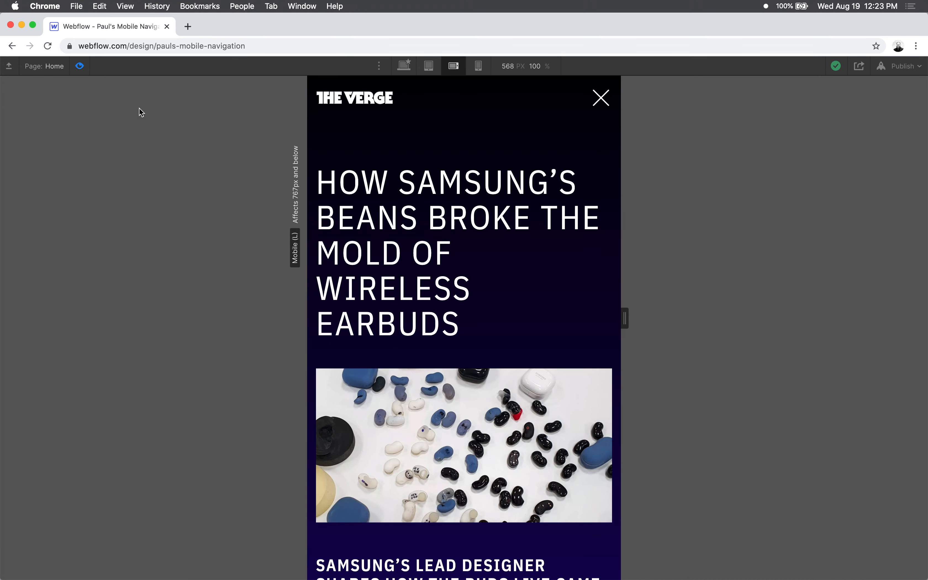
pyautogui.click(80, 66)
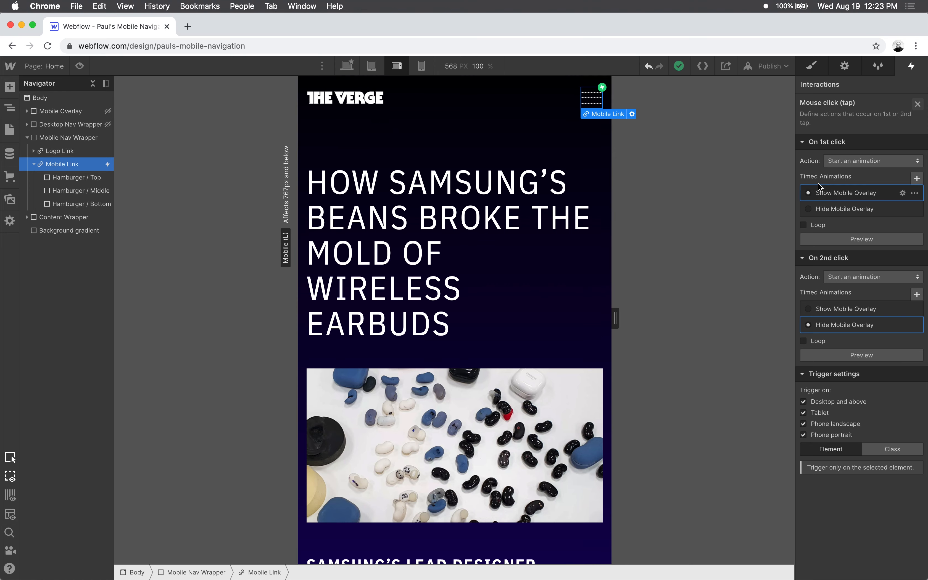
# - Open the Hide Mobile Overlay animation and add a Move action for the Hamburger / Top bar with Y set to 0 px
pyautogui.click(902, 325)
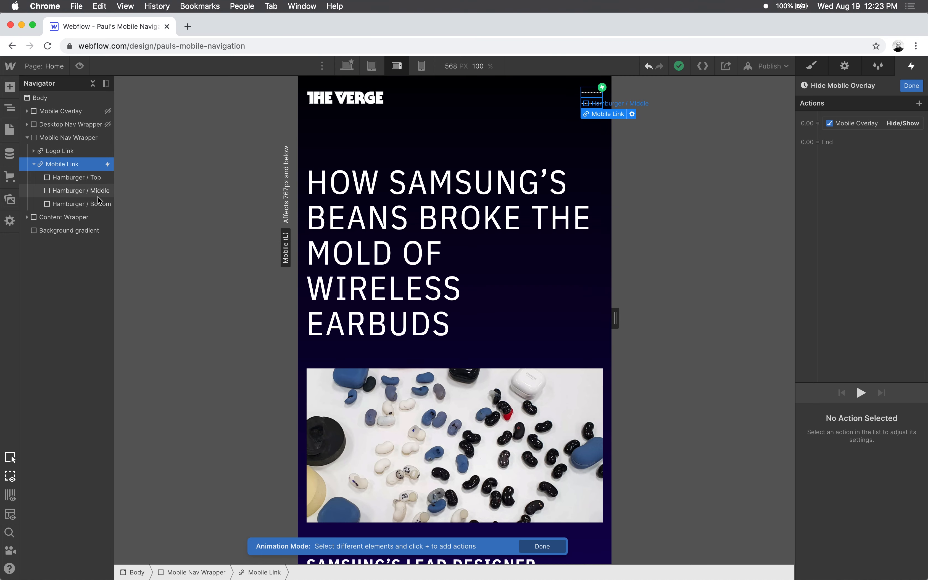
pyautogui.click(77, 181)
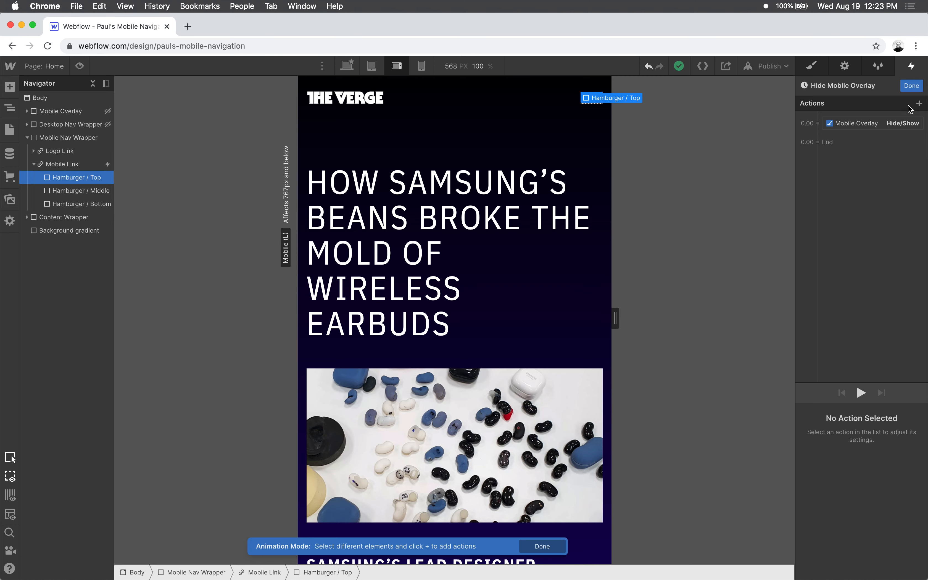
pyautogui.click(920, 104)
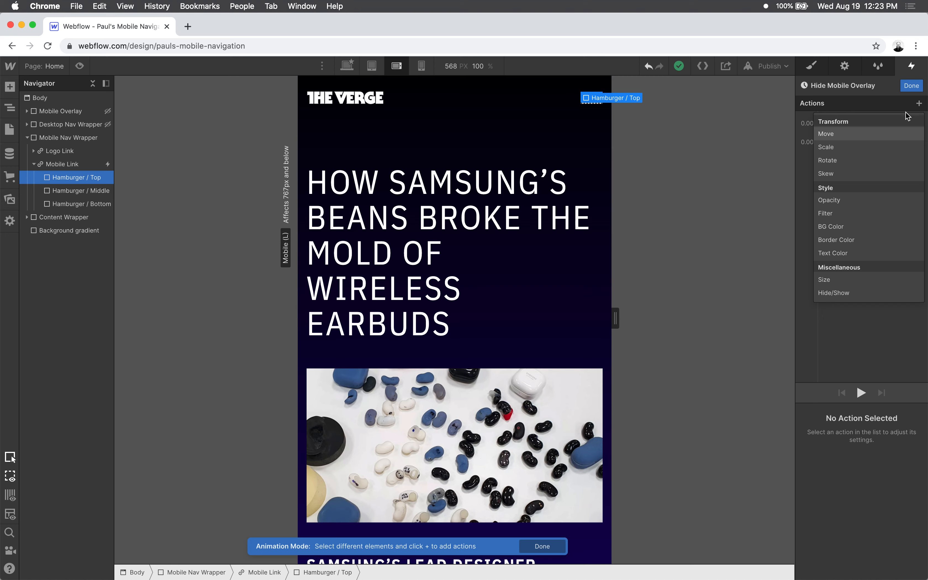
pyautogui.click(913, 134)
pyautogui.scroll(-2, 846, 449)
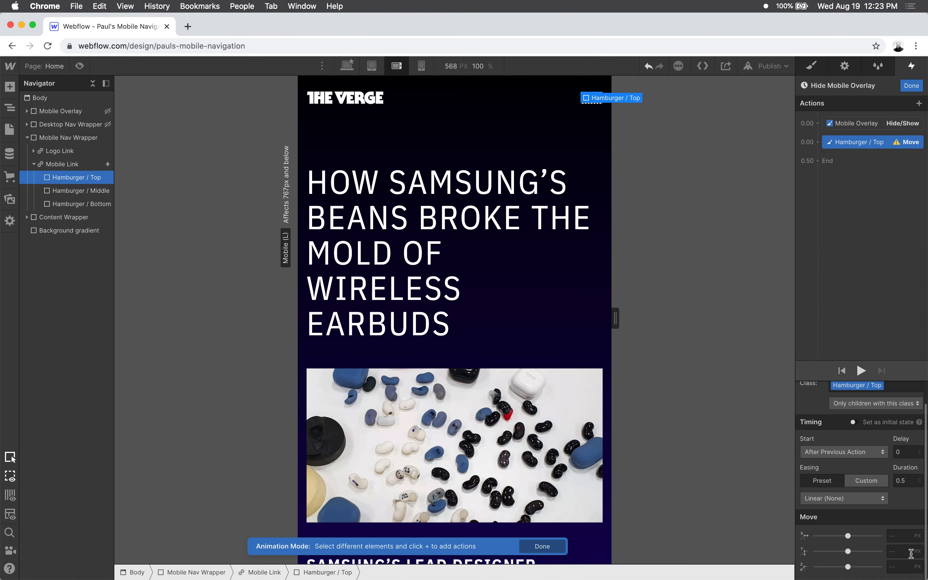
pyautogui.click(904, 552)
pyautogui.write('0')
pyautogui.press('Tab')
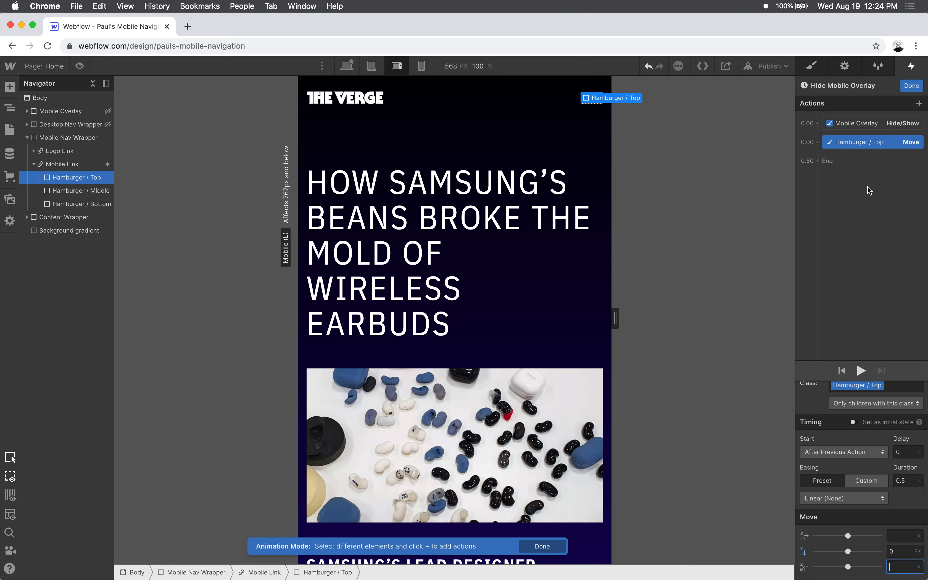
# - Add a Hamburger / Top Rotate action with Z set to 0 degrees, running together with its Move action
pyautogui.click(920, 103)
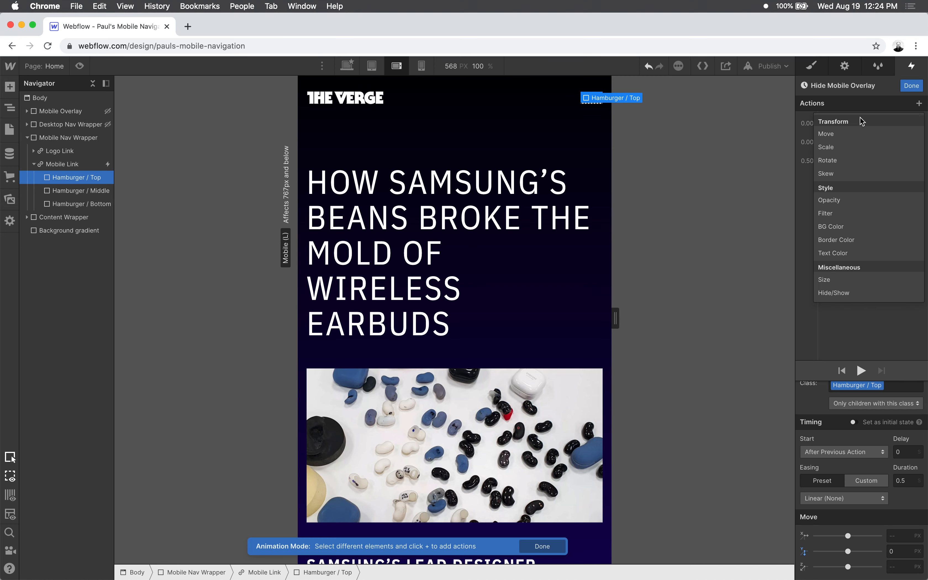
pyautogui.click(838, 154)
pyautogui.click(904, 566)
pyautogui.write('0')
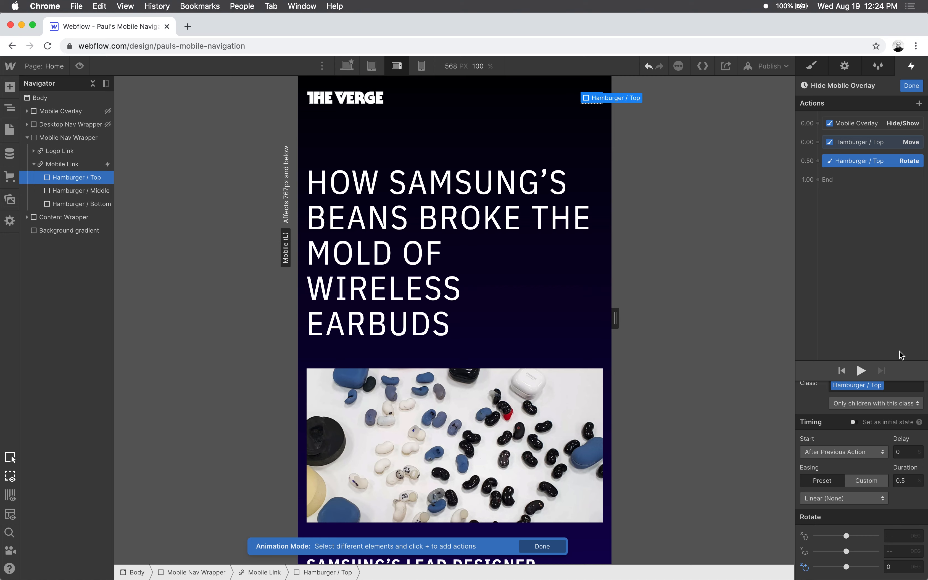
pyautogui.moveTo(860, 161); pyautogui.dragTo(858, 145)
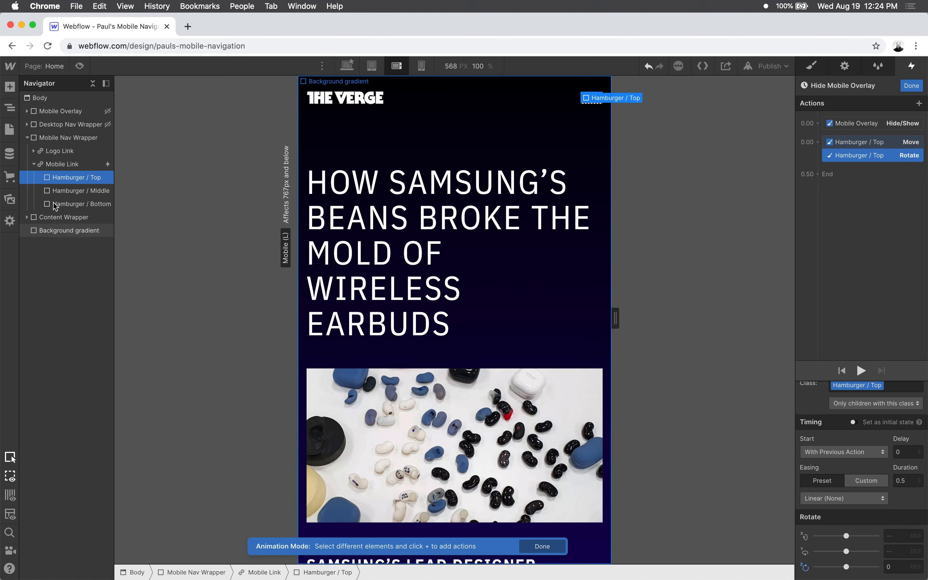
# - Add an Opacity action at 100% for the Hamburger / Middle bar to the Hide Mobile Overlay animation
pyautogui.click(67, 192)
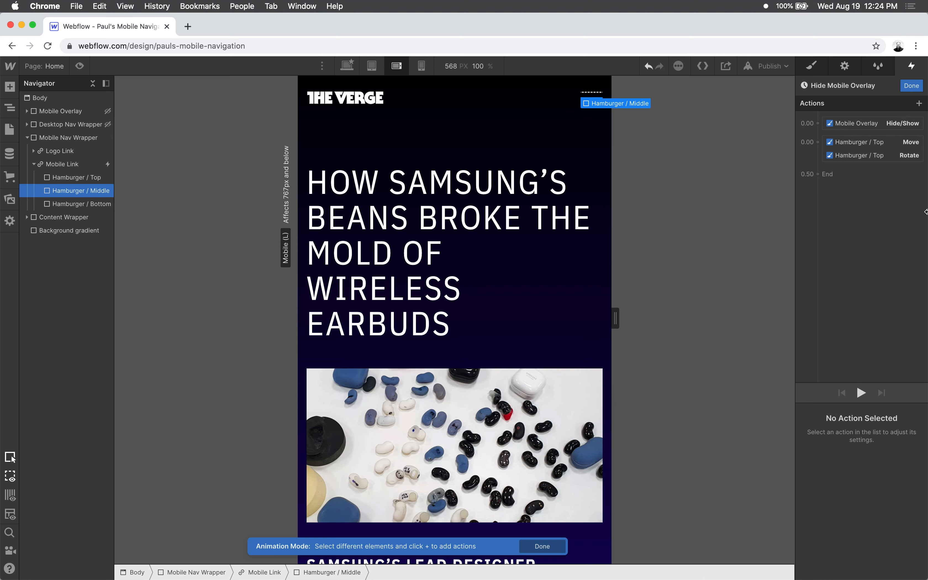
pyautogui.click(920, 104)
pyautogui.click(845, 203)
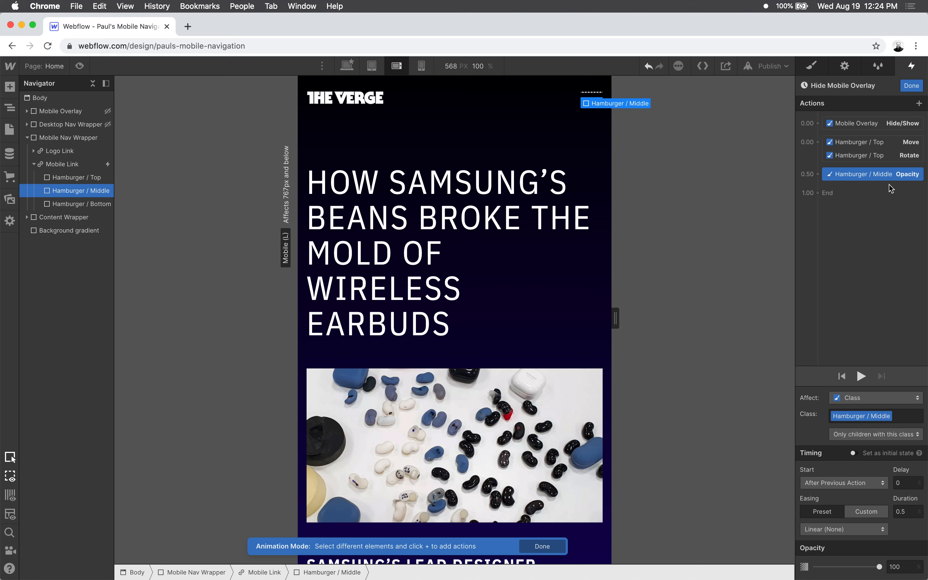
# - Add a Move action for the Hamburger / Bottom bar with Y set to 0 px in the Hide Mobile Overlay animation
pyautogui.click(71, 204)
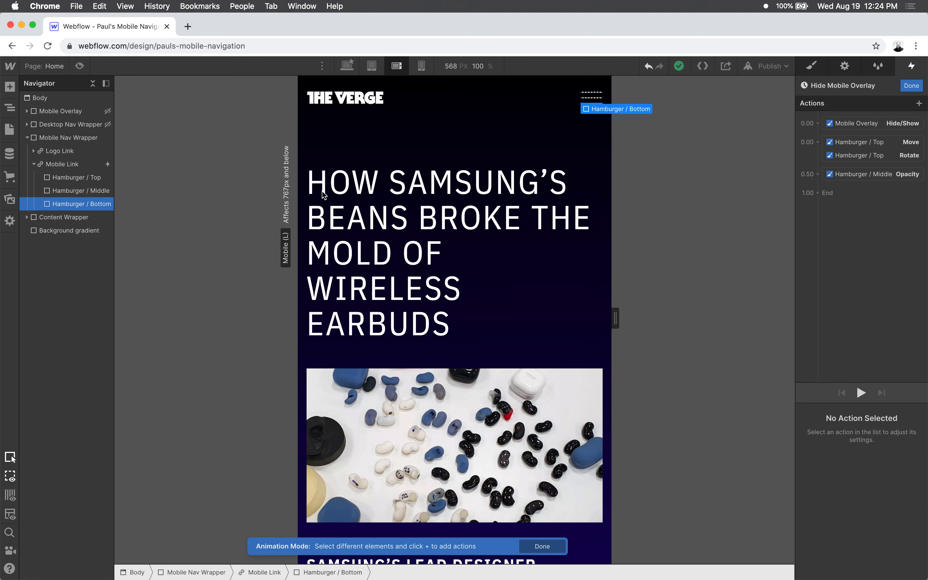
pyautogui.click(919, 103)
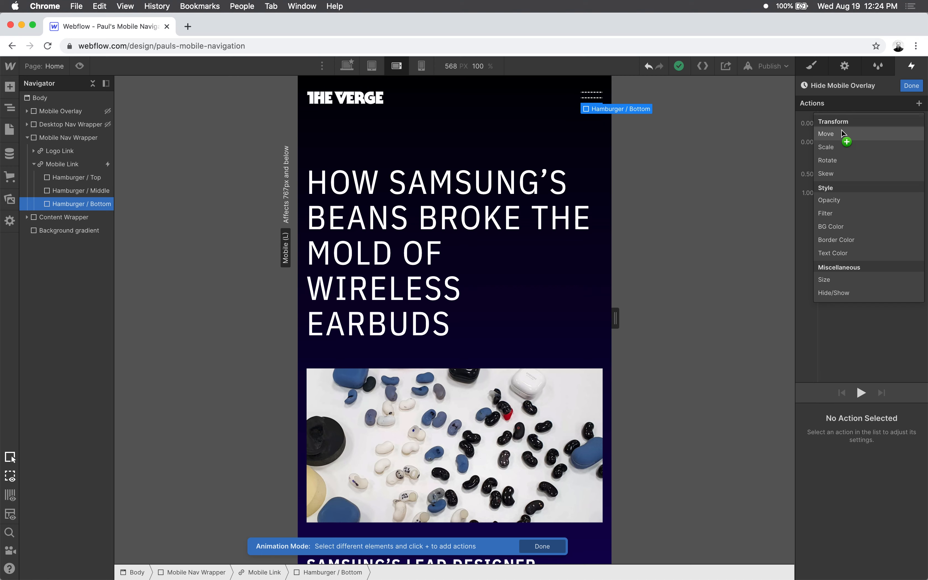
pyautogui.click(844, 136)
pyautogui.click(901, 552)
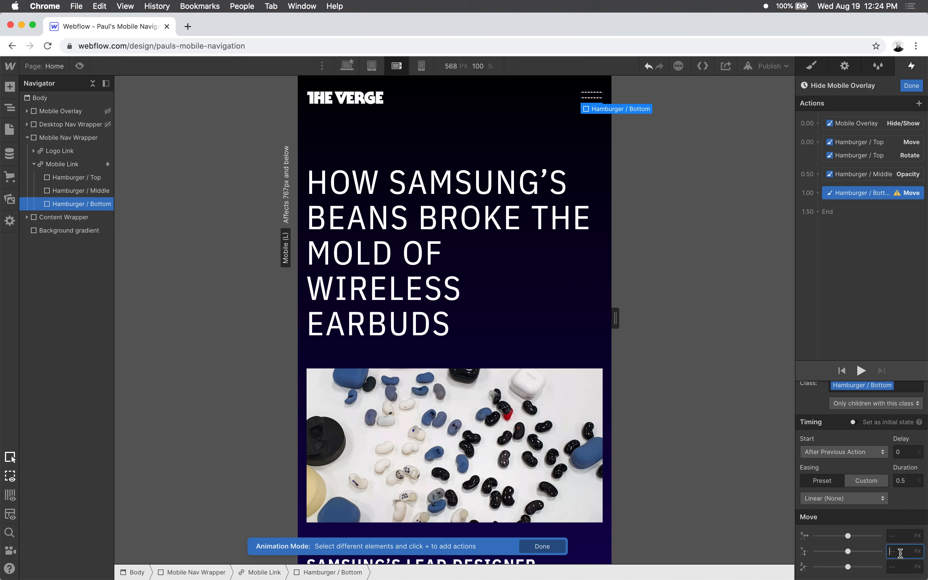
pyautogui.write('0')
pyautogui.press('Tab')
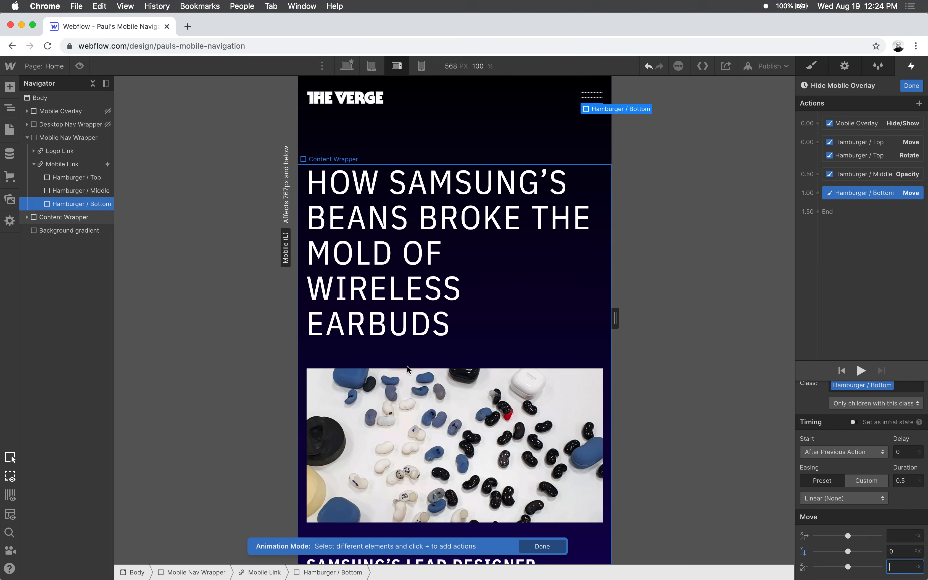
# - Add a Rotate action for the Hamburger / Bottom bar with Z set to 0 degrees in the Hide Mobile Overlay animation
pyautogui.click(920, 105)
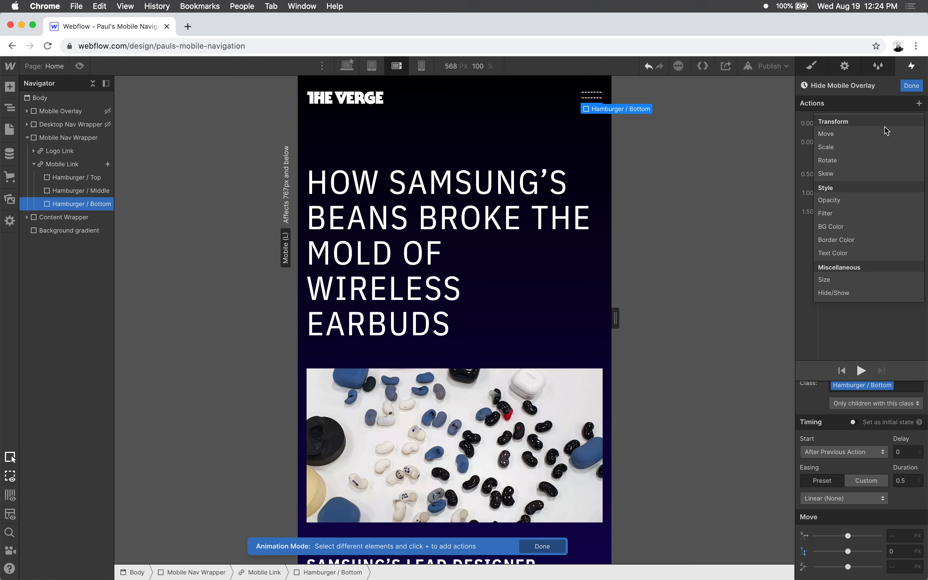
pyautogui.click(848, 162)
pyautogui.click(894, 567)
pyautogui.write('0')
pyautogui.press('Tab')
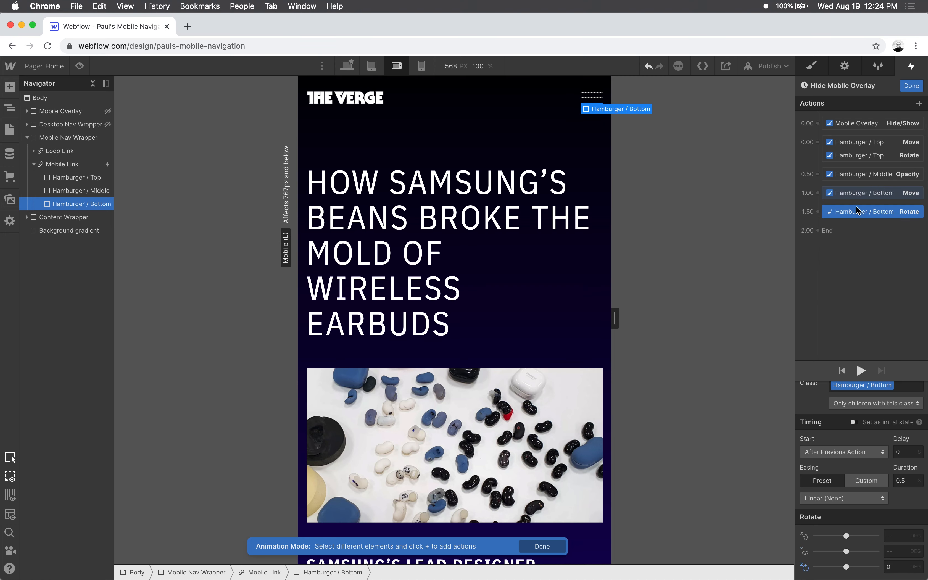
# - Make the Hamburger / Middle Opacity and Hamburger / Bottom Move and Rotate actions run with the Hamburger / Top actions, finishing the Hide Mobile Overlay animation
pyautogui.keyDown('shift'); pyautogui.click(866, 192); pyautogui.keyUp('shift')
pyautogui.keyDown('shift'); pyautogui.click(868, 177); pyautogui.keyUp('shift')
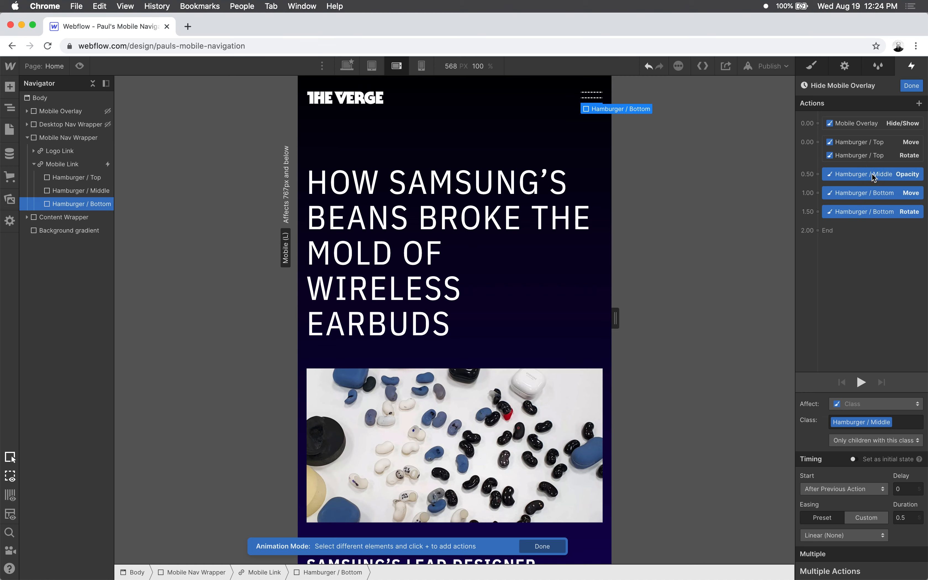
pyautogui.moveTo(870, 175); pyautogui.dragTo(867, 159)
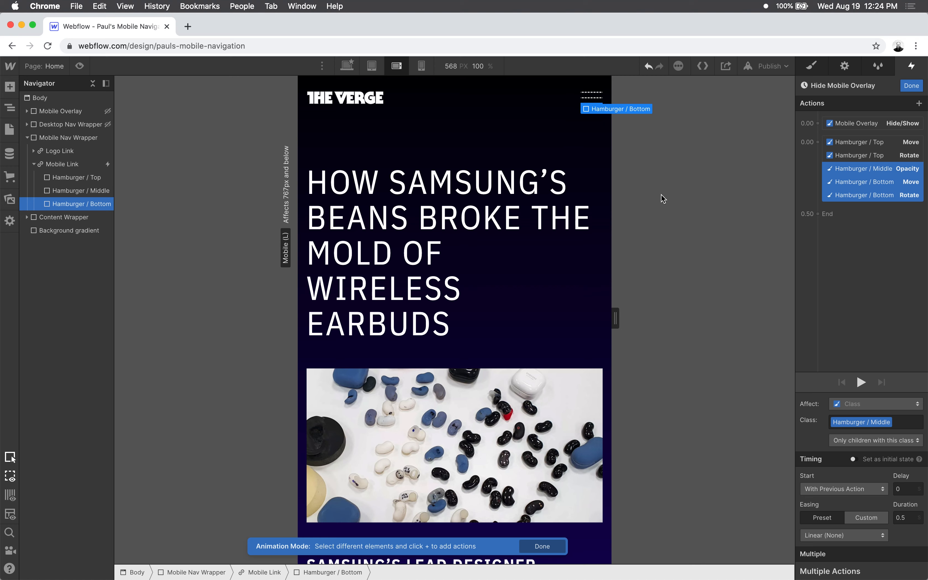
pyautogui.click(911, 86)
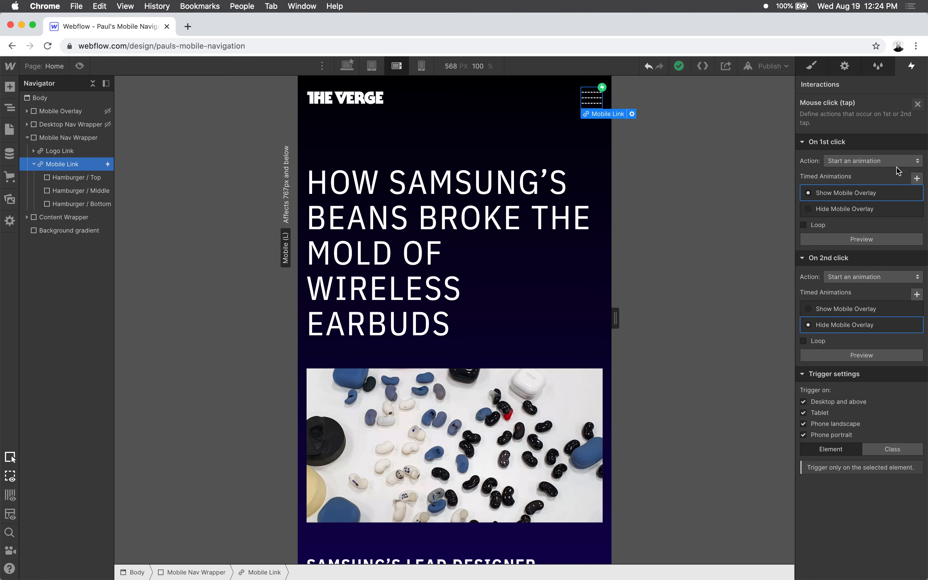
pyautogui.click(918, 104)
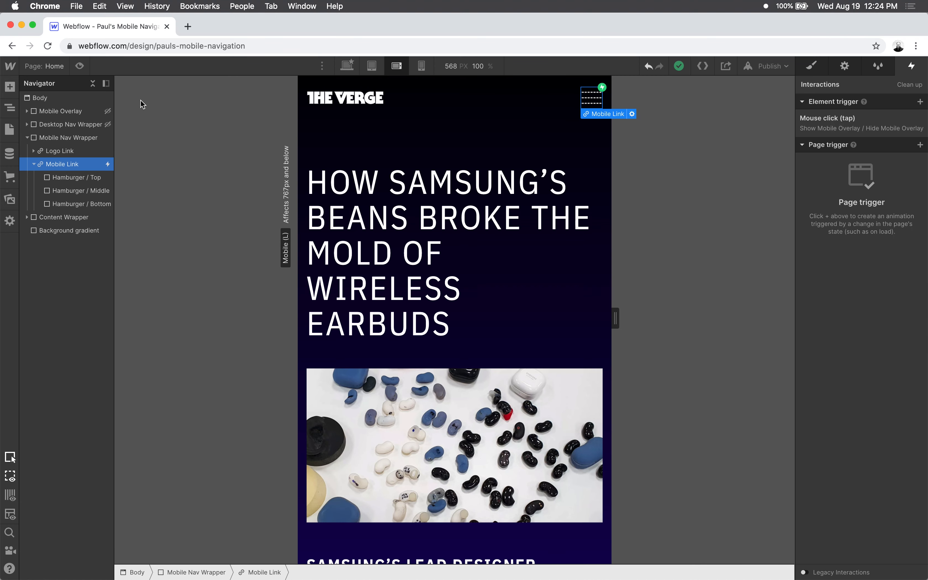
# - Preview the page and test opening and closing the mobile overlay with the hamburger icon
pyautogui.click(79, 66)
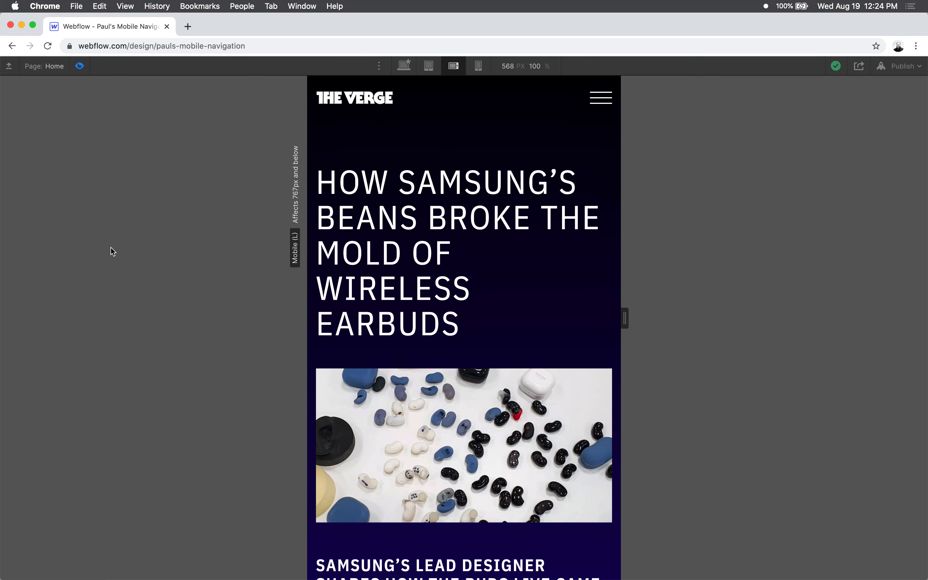
pyautogui.click(601, 100)
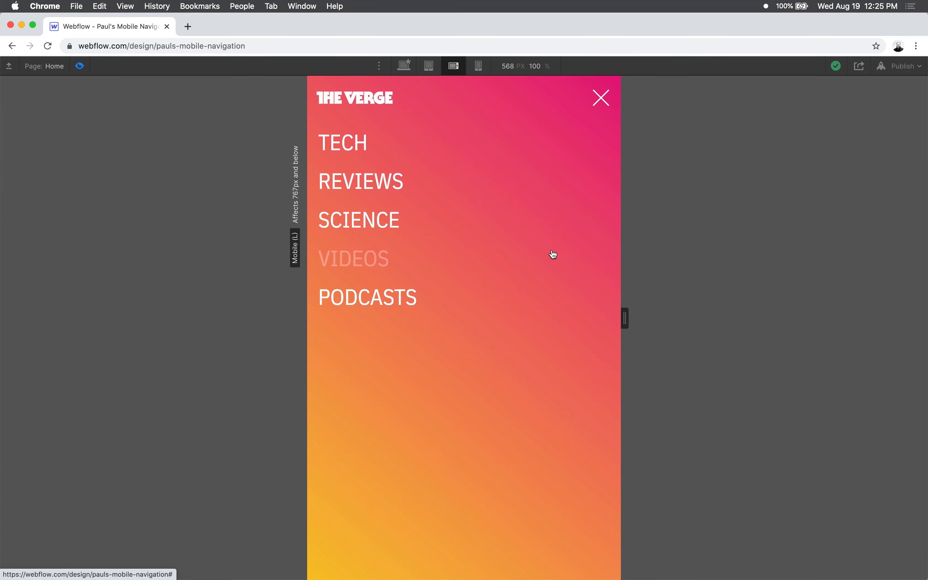
pyautogui.click(602, 97)
pyautogui.click(601, 99)
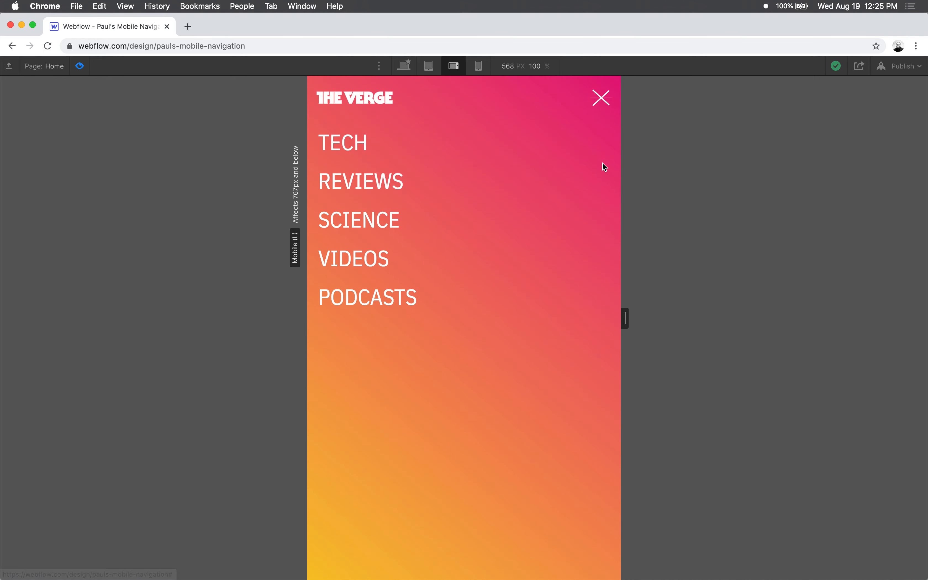
pyautogui.click(601, 101)
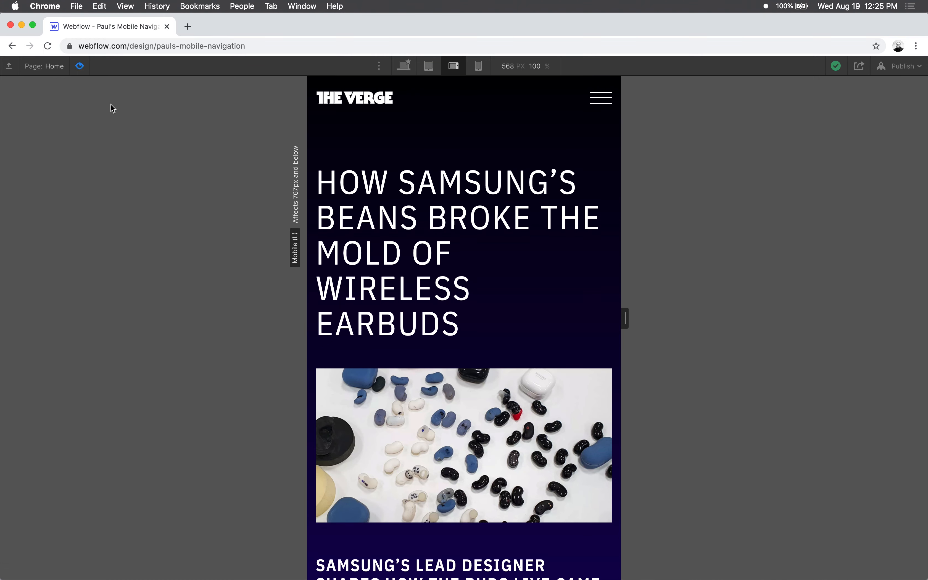
pyautogui.press('super+shift+p')
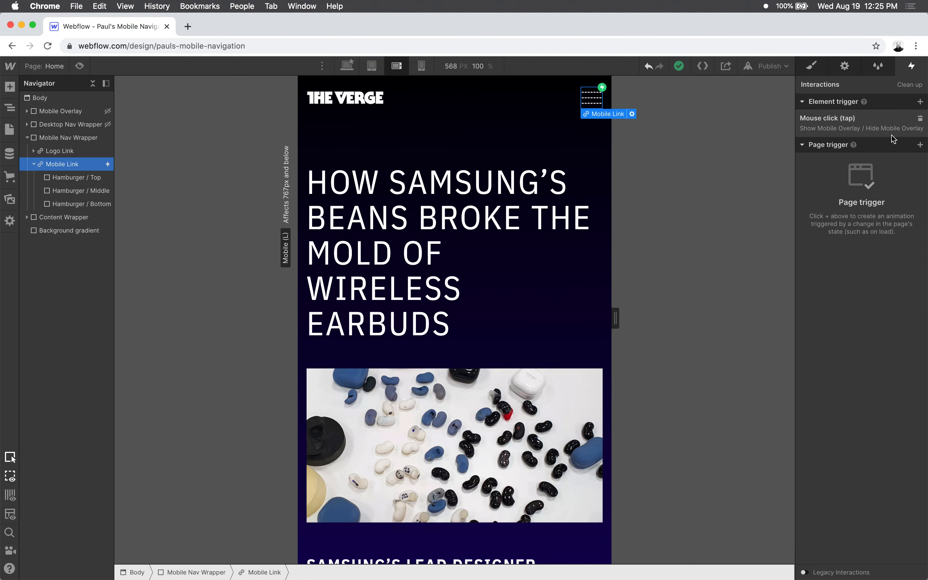
# - Set a 0.2 s duration and In Out Quad easing for all five hamburger actions in the Hide Mobile Overlay animation
pyautogui.click(855, 126)
pyautogui.click(838, 328)
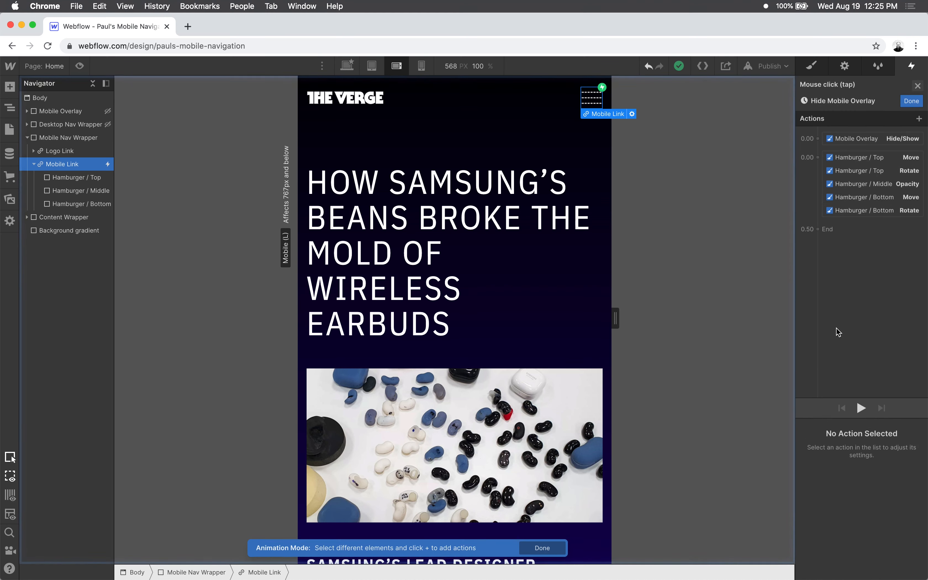
pyautogui.click(859, 142)
pyautogui.keyDown('shift'); pyautogui.click(856, 195); pyautogui.keyUp('shift')
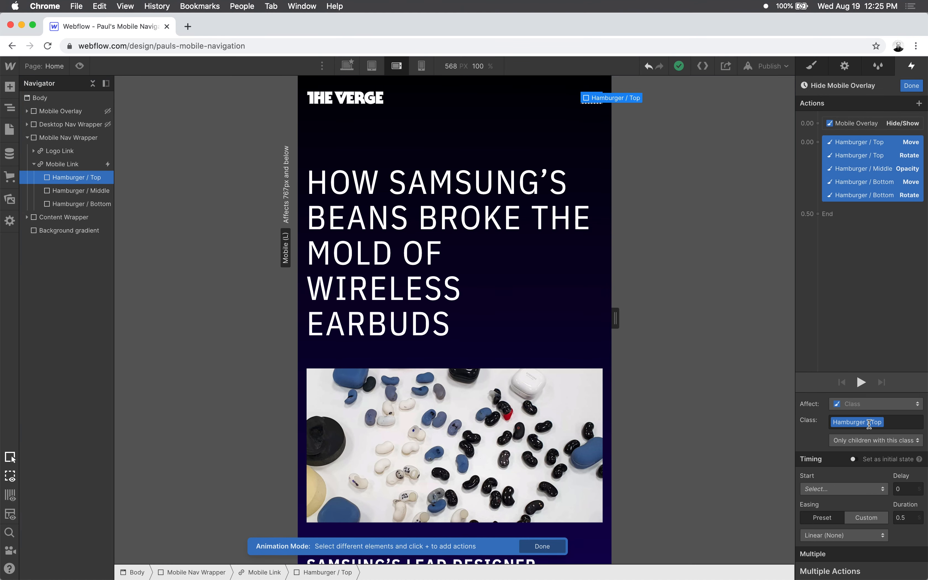
pyautogui.click(910, 517)
pyautogui.write('2')
pyautogui.click(864, 532)
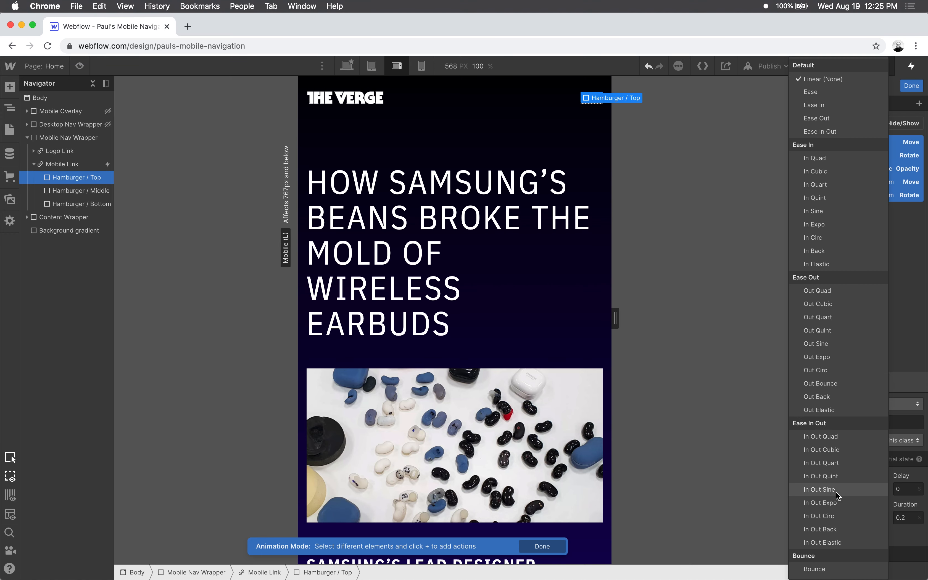
pyautogui.click(838, 438)
pyautogui.click(913, 86)
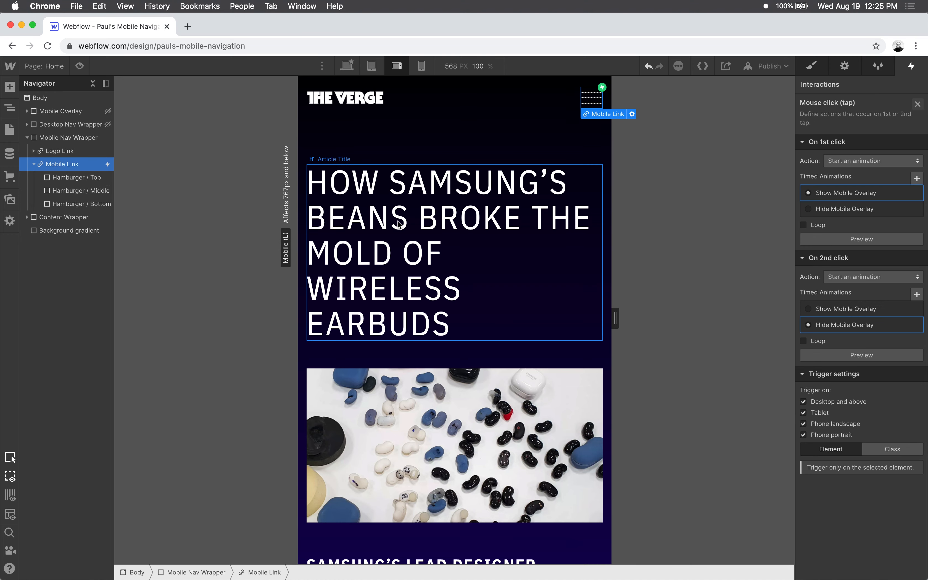
# - Preview the page and toggle the hamburger icon repeatedly to check the faster closing animation
pyautogui.click(80, 66)
pyautogui.click(611, 96)
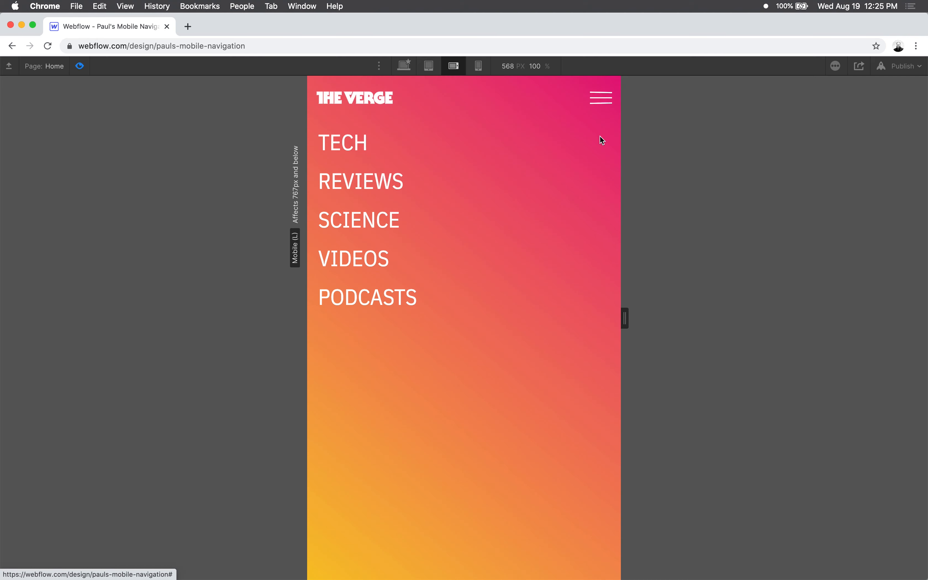
pyautogui.click(602, 132)
pyautogui.click(603, 104)
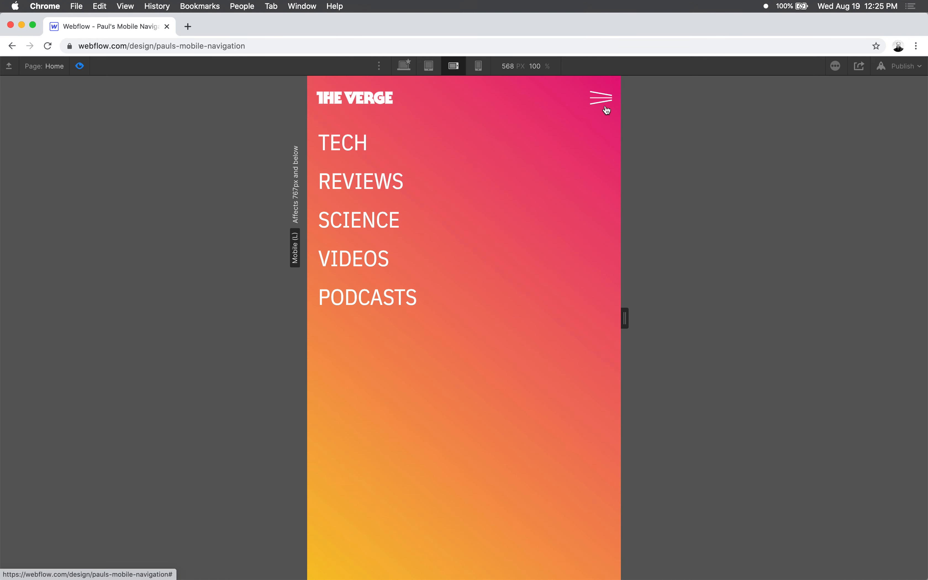
pyautogui.click(602, 101)
pyautogui.click(605, 104)
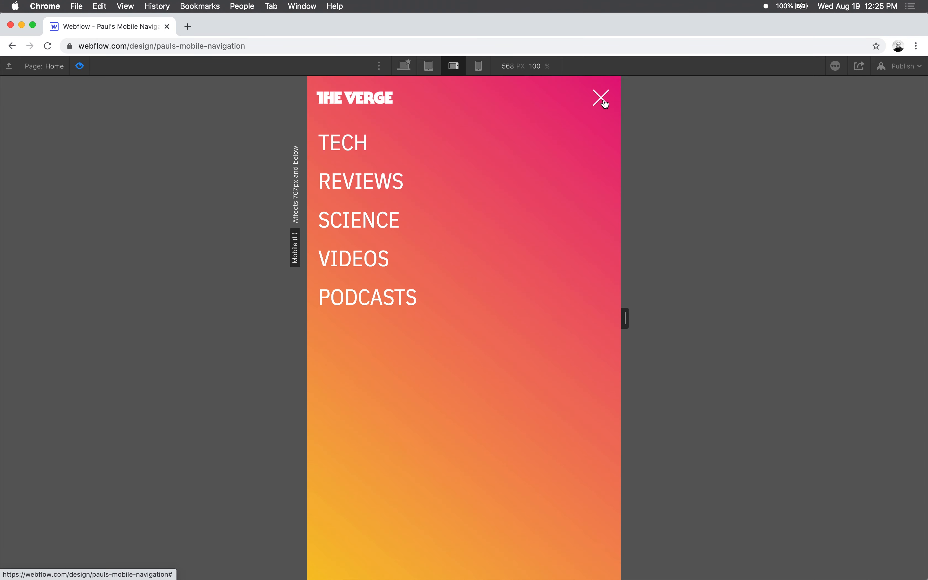
pyautogui.click(605, 104)
pyautogui.click(604, 103)
pyautogui.click(603, 102)
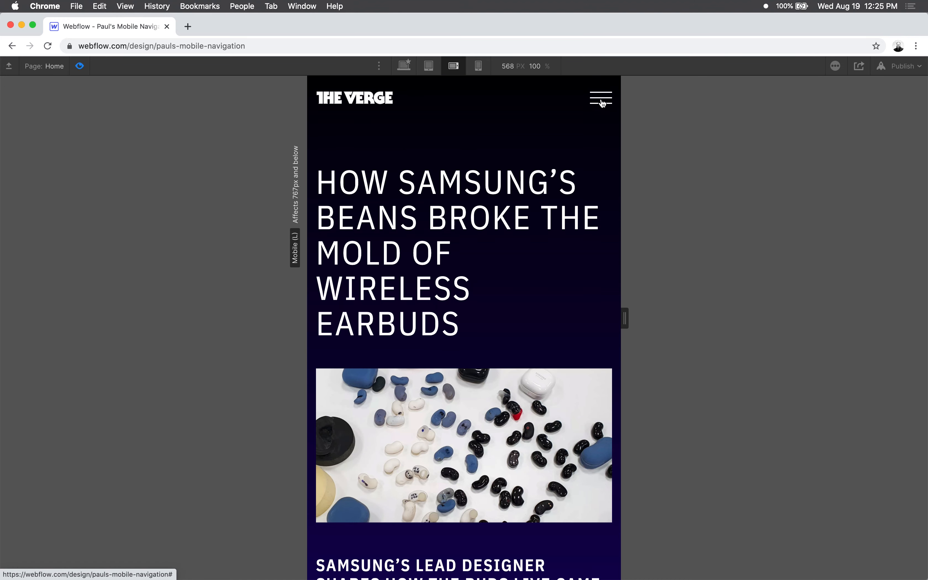
pyautogui.click(603, 101)
pyautogui.click(604, 101)
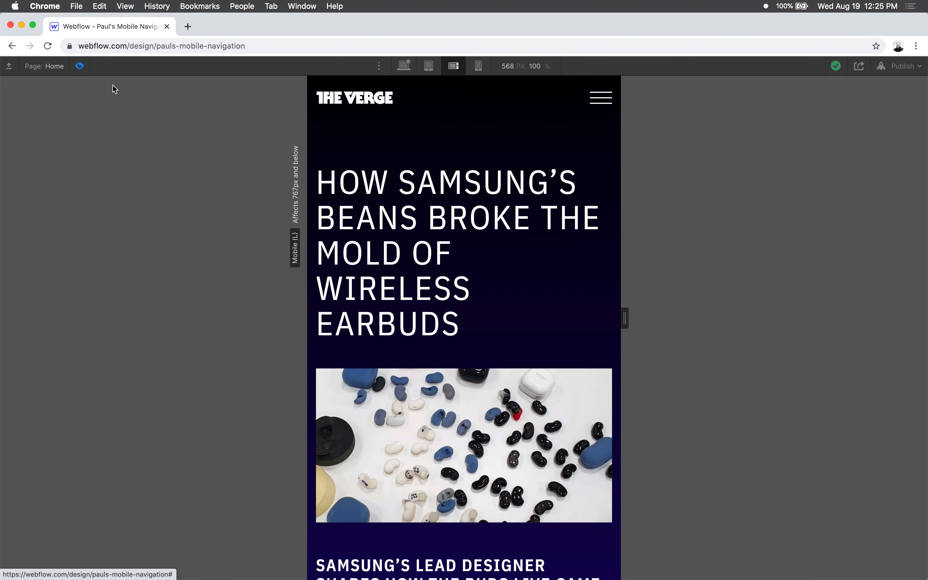
pyautogui.click(80, 66)
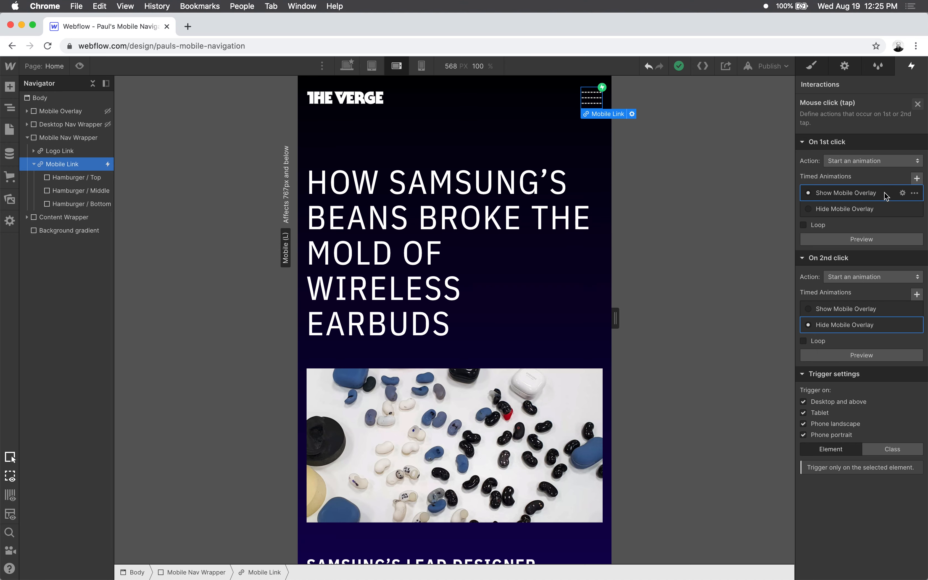
# - Open the Show Mobile Overlay animation for editing and test how the overlay appears and disappears in preview
pyautogui.click(902, 192)
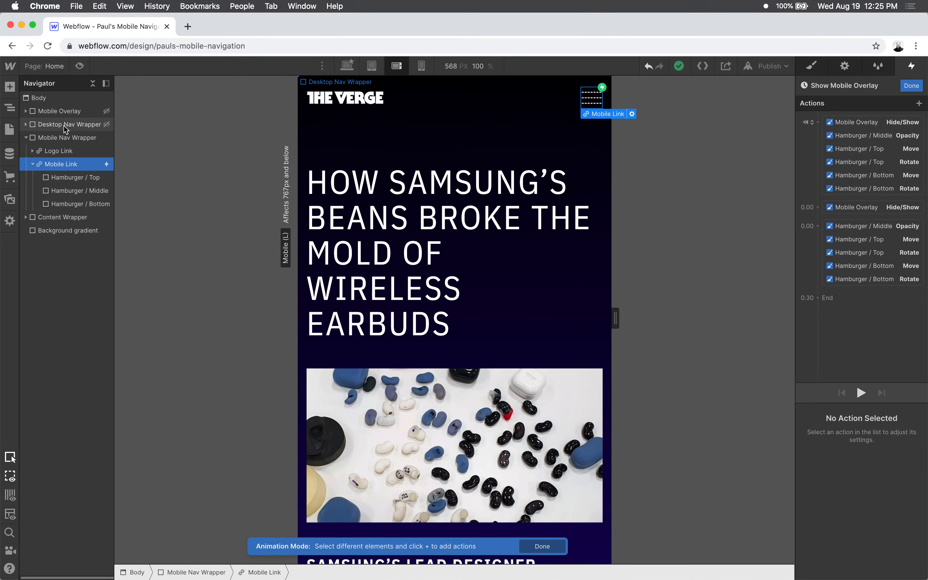
pyautogui.click(79, 66)
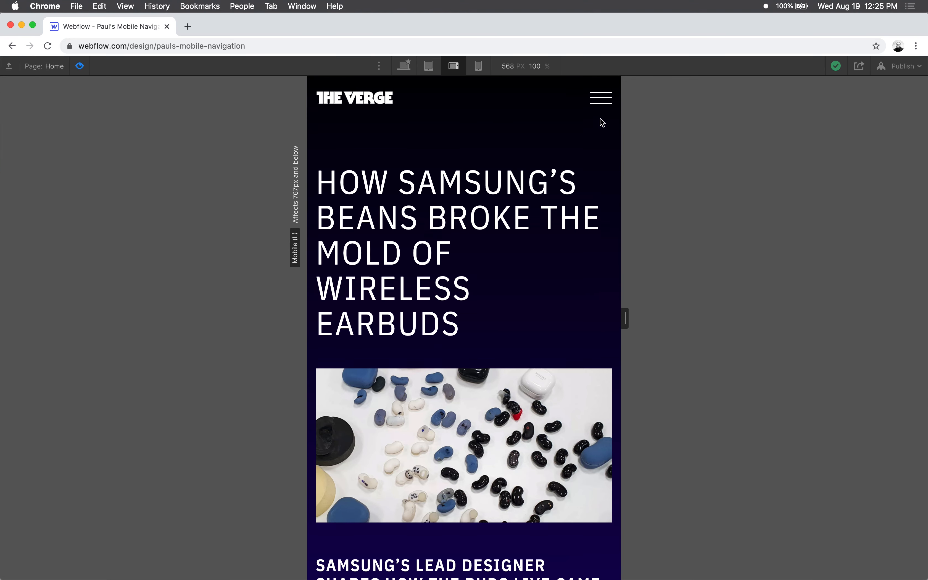
pyautogui.click(601, 99)
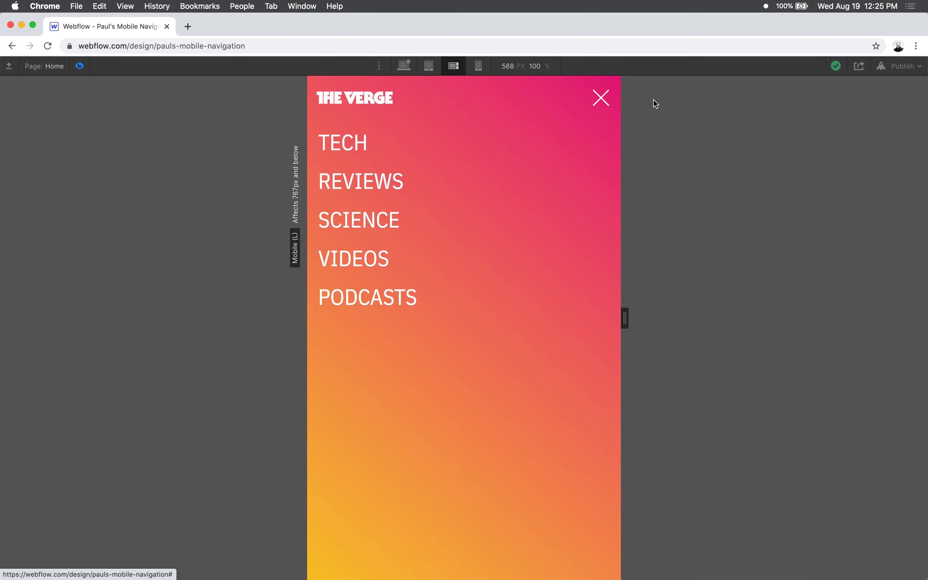
pyautogui.click(601, 98)
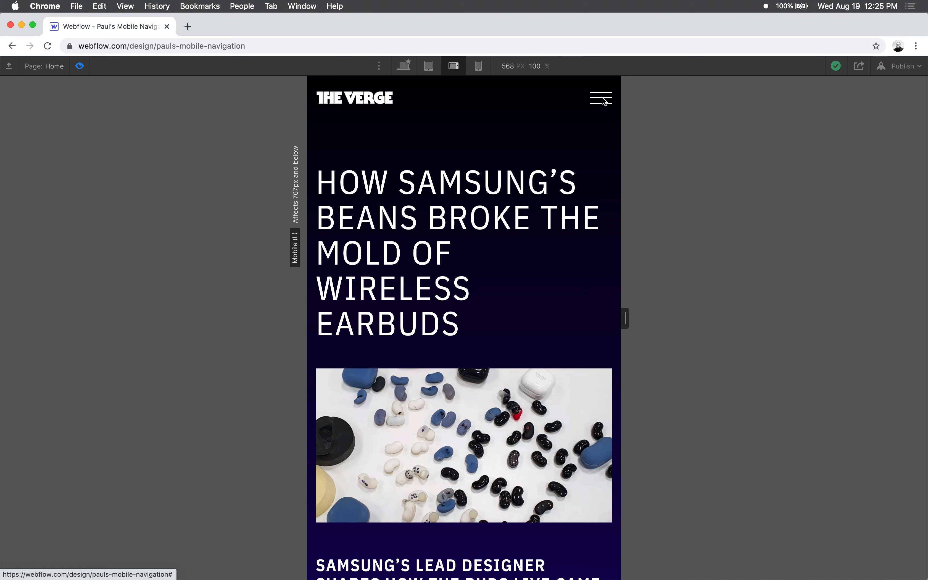
pyautogui.click(603, 100)
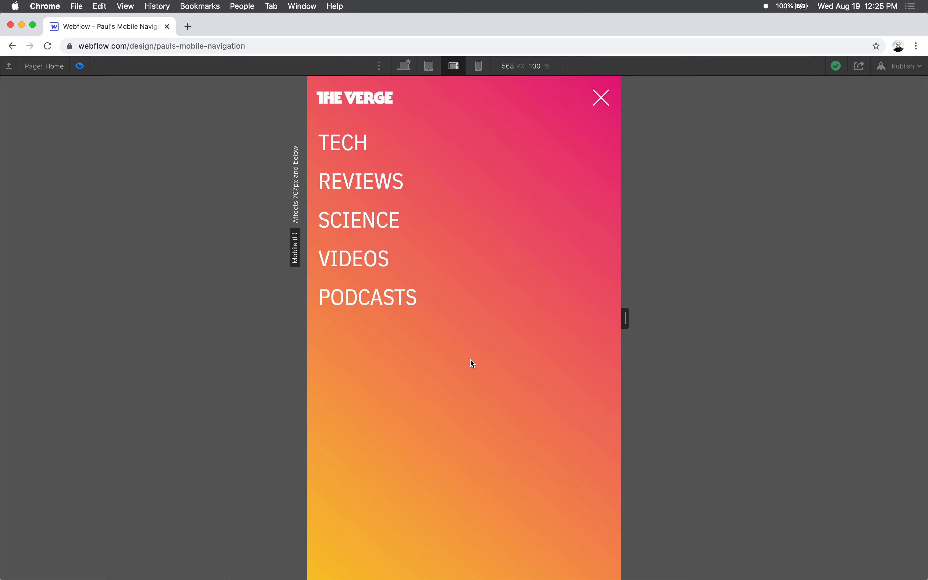
pyautogui.click(598, 98)
pyautogui.click(600, 100)
pyautogui.click(600, 99)
pyautogui.click(602, 99)
pyautogui.click(601, 98)
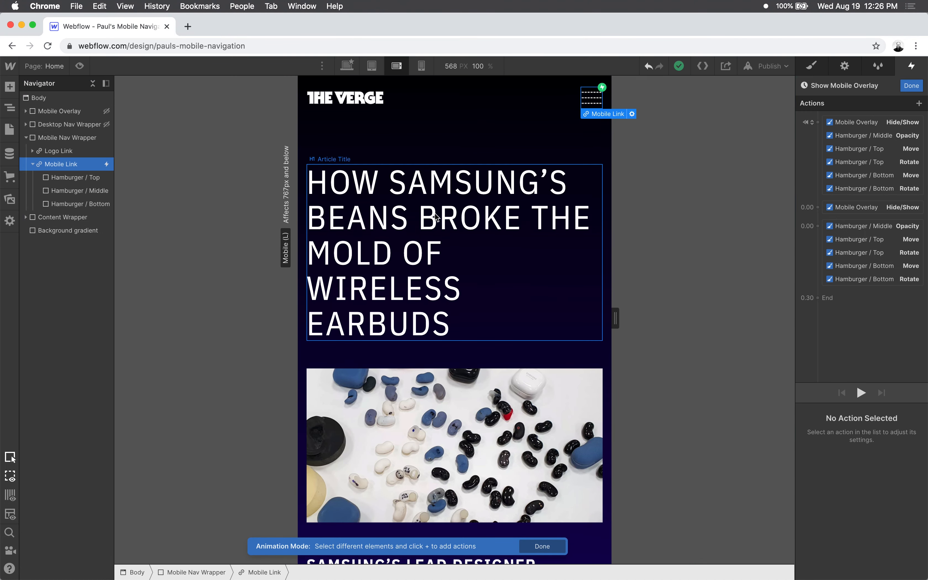
# - Add an Opacity action at 0% for the Mobile overlay background as an initial state in the Show Mobile Overlay animation
pyautogui.click(26, 111)
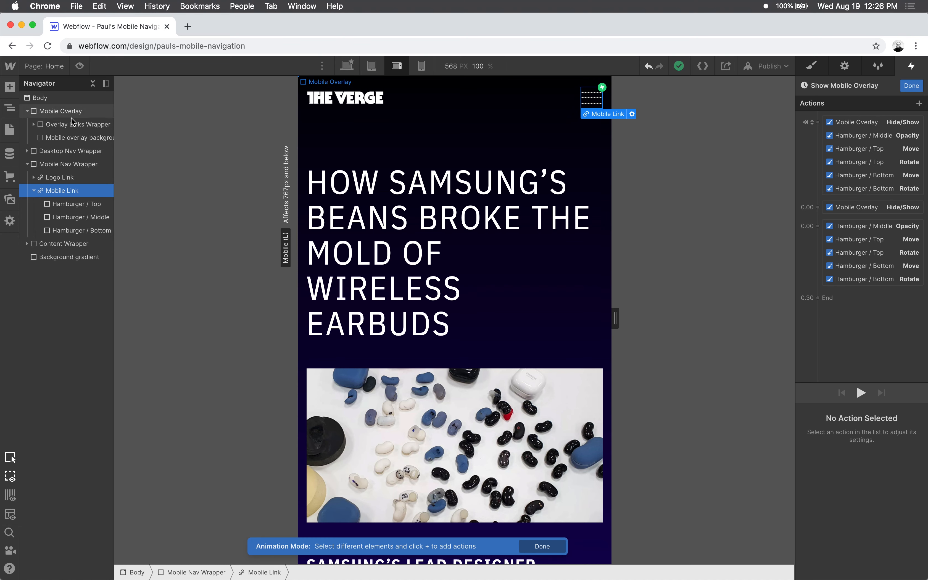
pyautogui.click(63, 138)
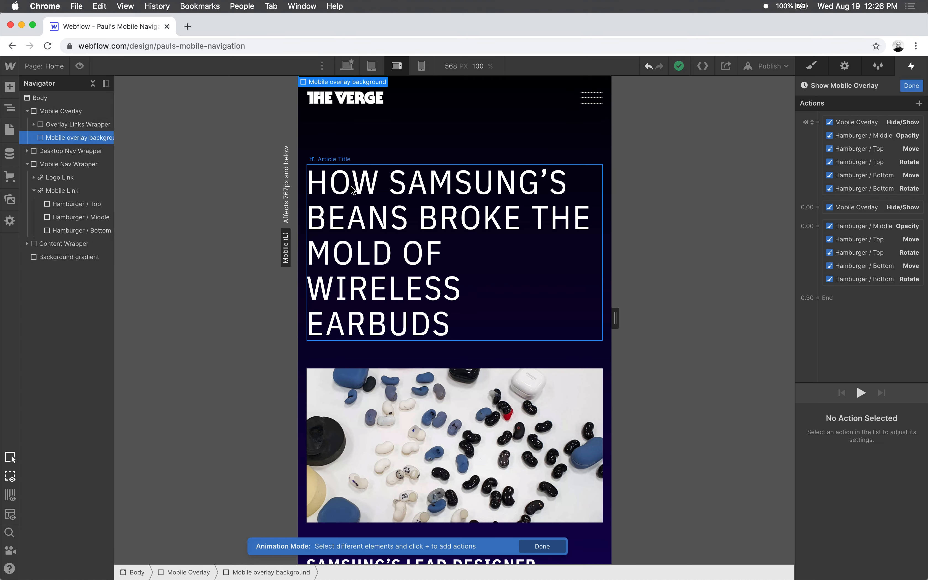
pyautogui.click(919, 104)
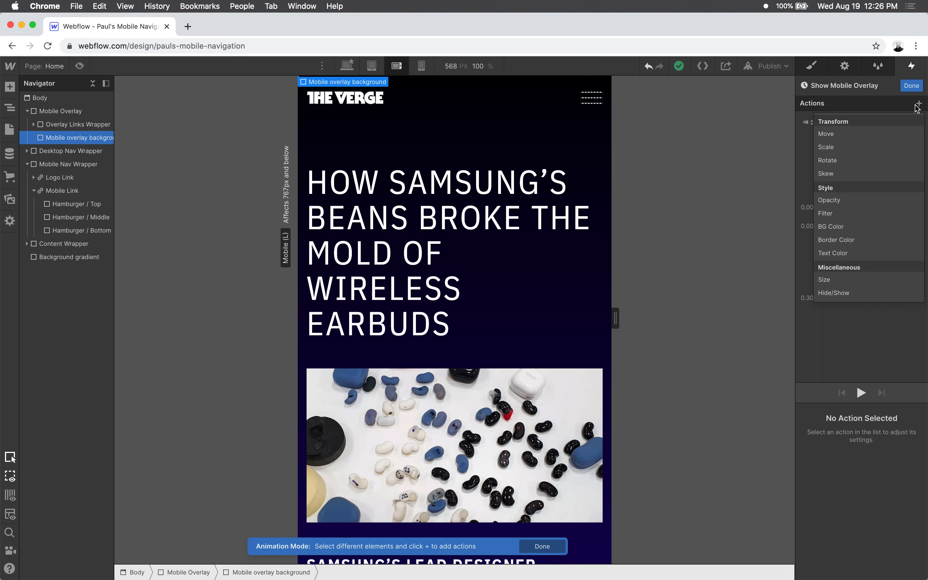
pyautogui.click(847, 200)
pyautogui.click(853, 454)
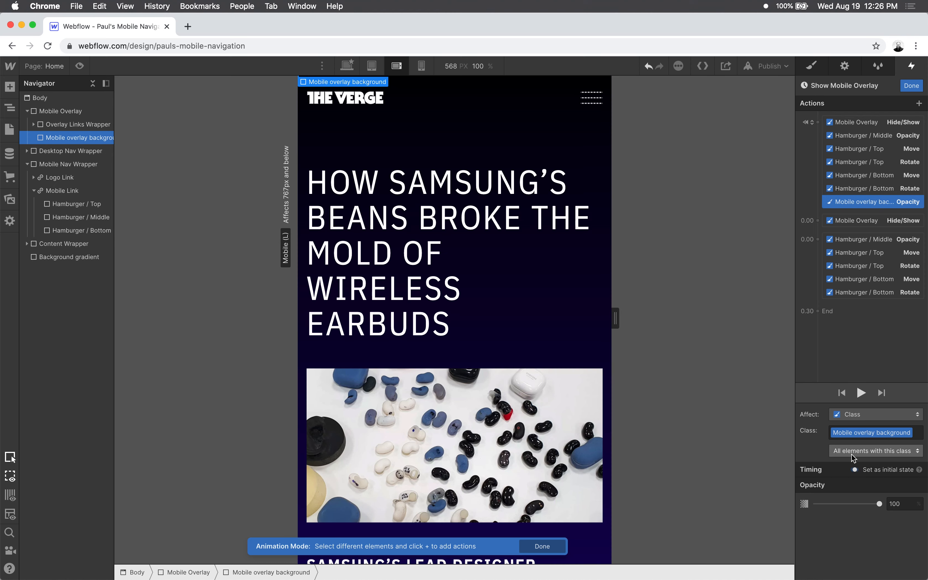
pyautogui.moveTo(880, 505); pyautogui.dragTo(713, 506)
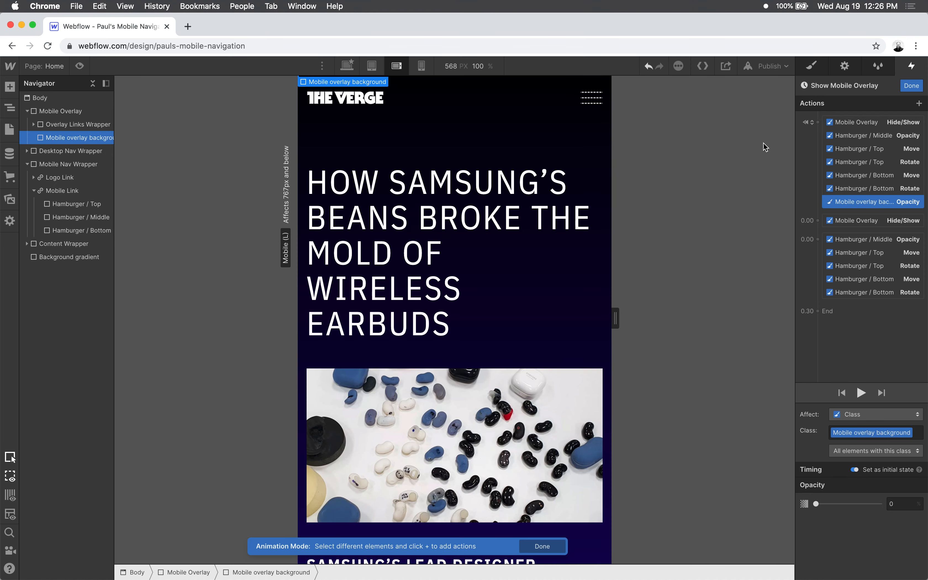
# - Try to move the Mobile overlay background's initial Opacity action up beneath the Mobile Overlay Hide/Show action
pyautogui.moveTo(860, 203); pyautogui.dragTo(869, 128)
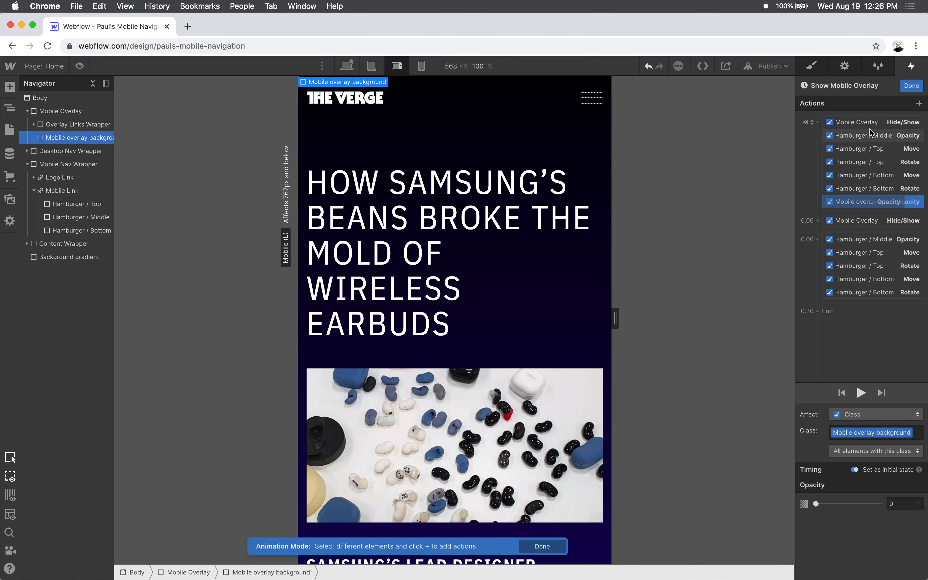
pyautogui.click(872, 210)
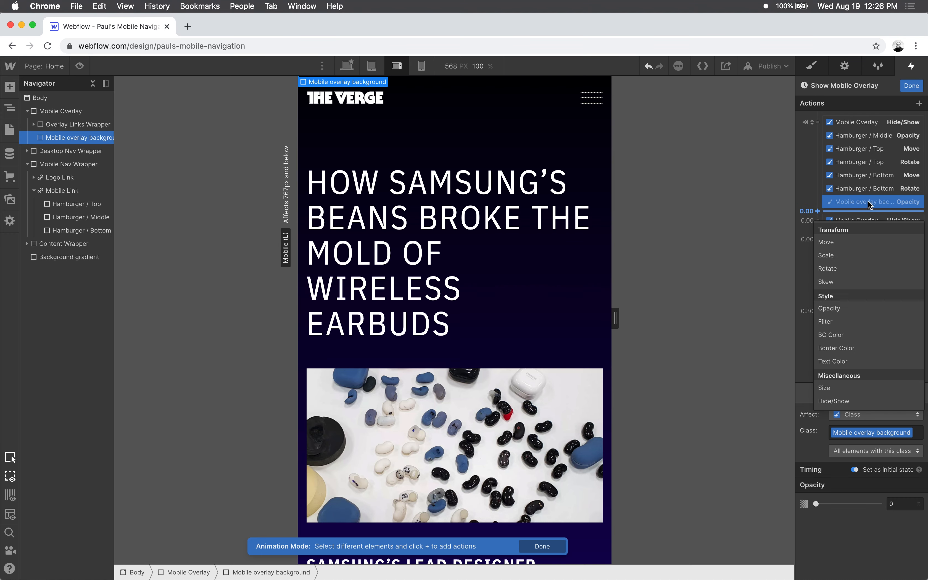
pyautogui.click(907, 104)
# - Add a 100% Opacity action for the Mobile overlay background with 0.3 s duration and In Out Quad easing, placed after Mobile Overlay Hide/Show
pyautogui.click(918, 103)
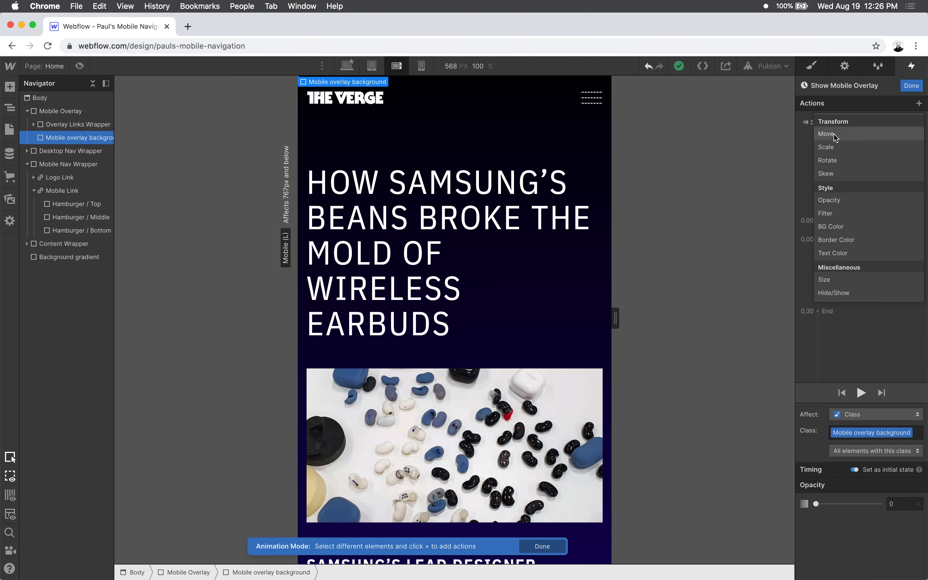
pyautogui.click(835, 202)
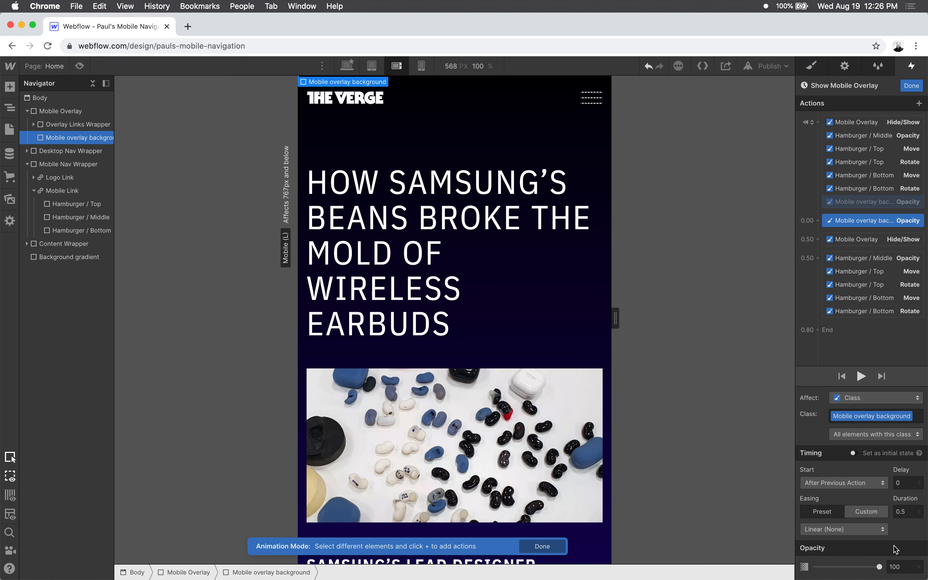
pyautogui.click(910, 511)
pyautogui.click(886, 528)
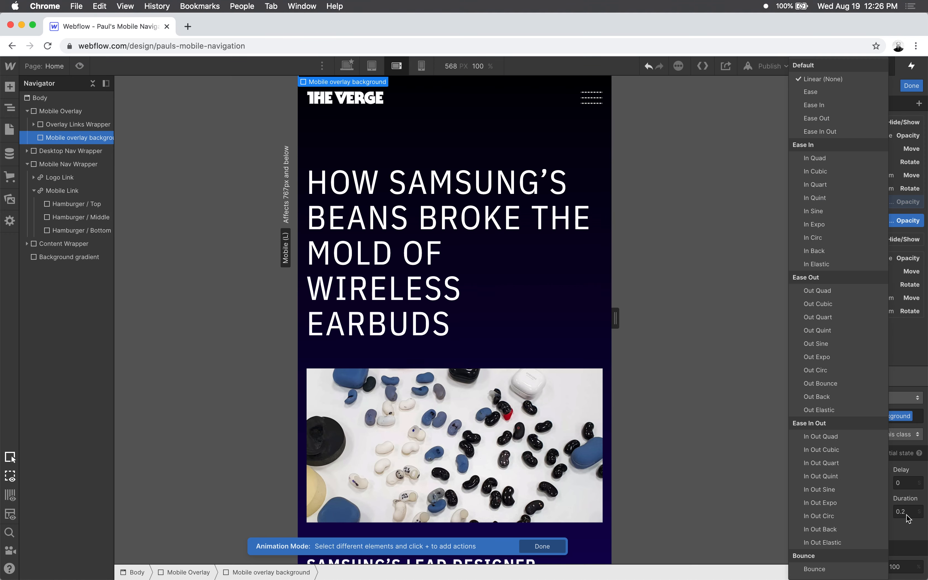
pyautogui.click(907, 511)
pyautogui.write('3')
pyautogui.click(867, 529)
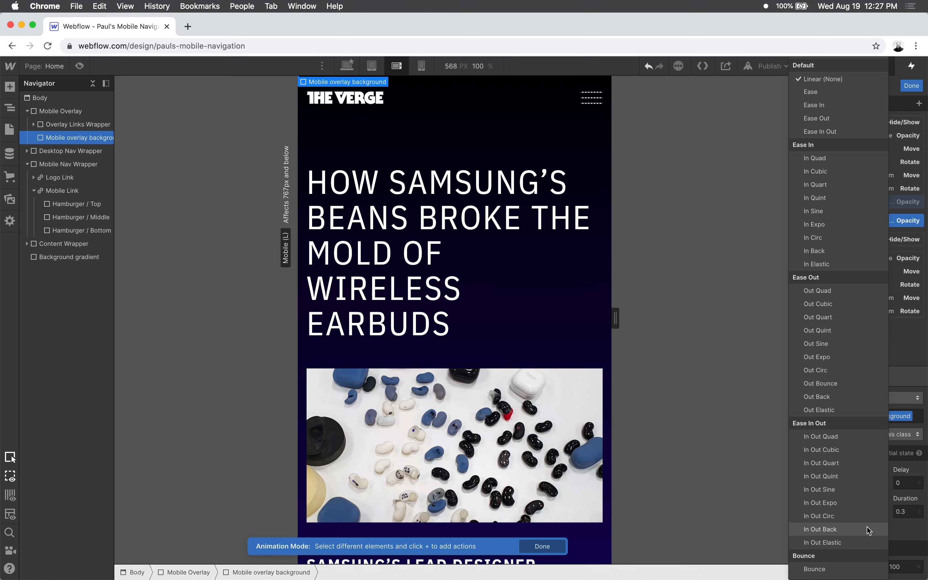
pyautogui.click(829, 435)
pyautogui.moveTo(860, 221); pyautogui.dragTo(858, 248)
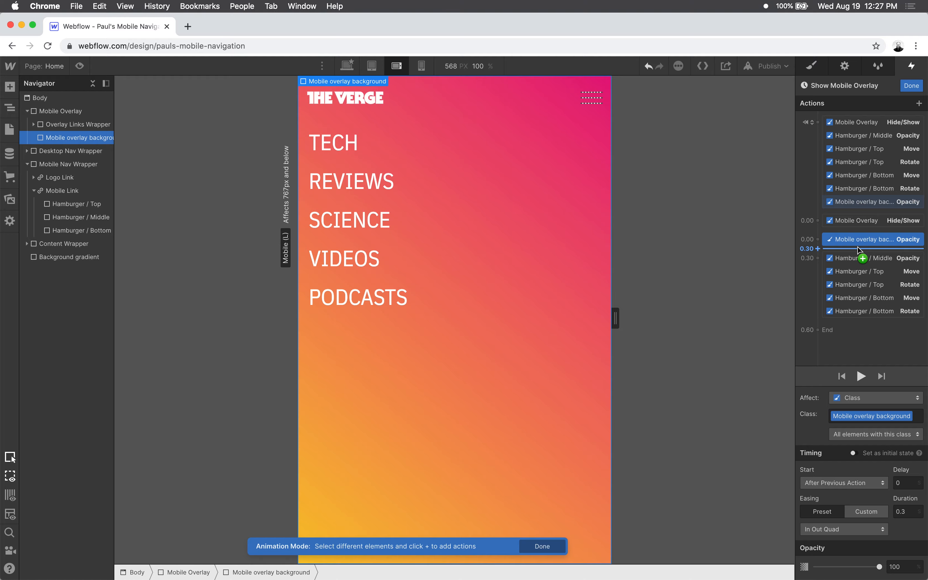
# - Play the Show Mobile Overlay animation to check the background fade and review its initial Opacity action
pyautogui.click(863, 375)
pyautogui.click(864, 375)
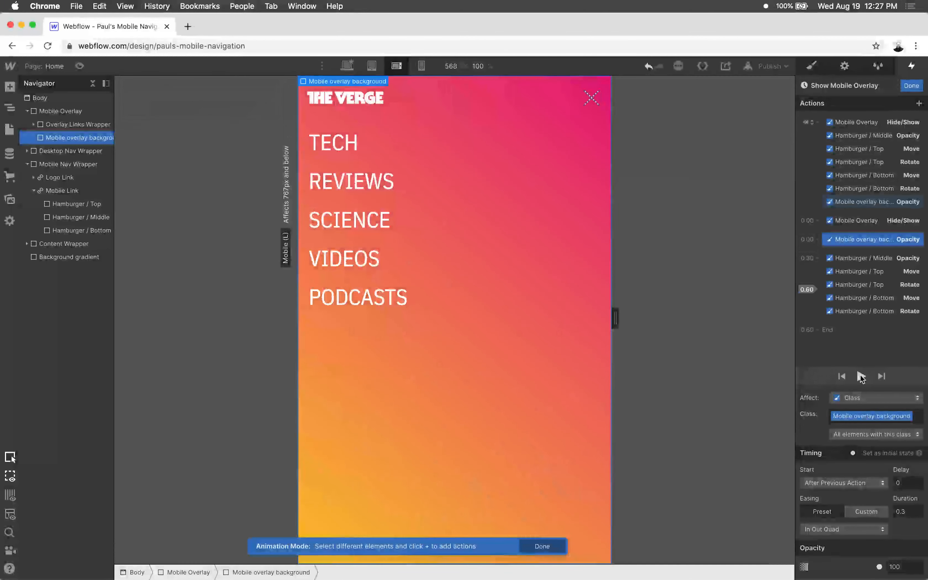
pyautogui.click(860, 202)
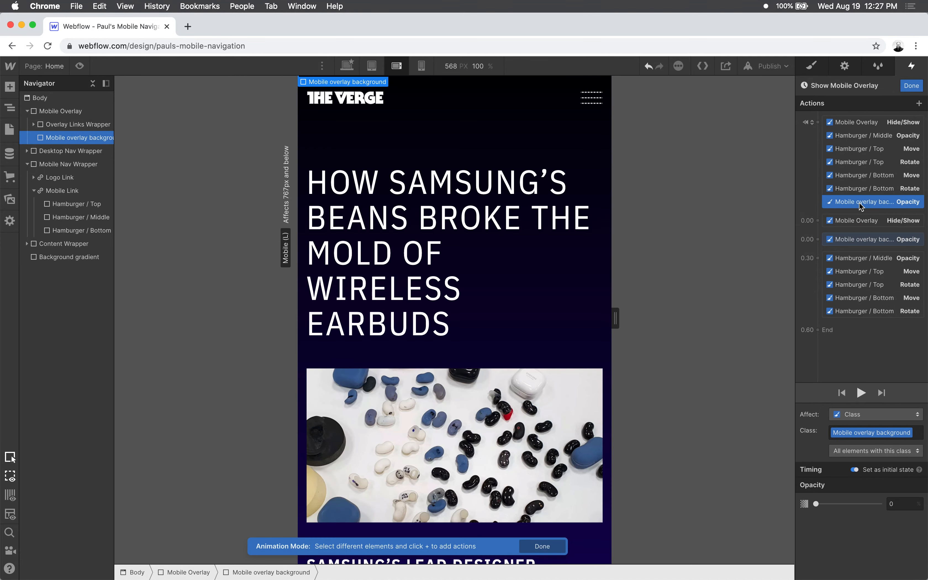
pyautogui.click(860, 393)
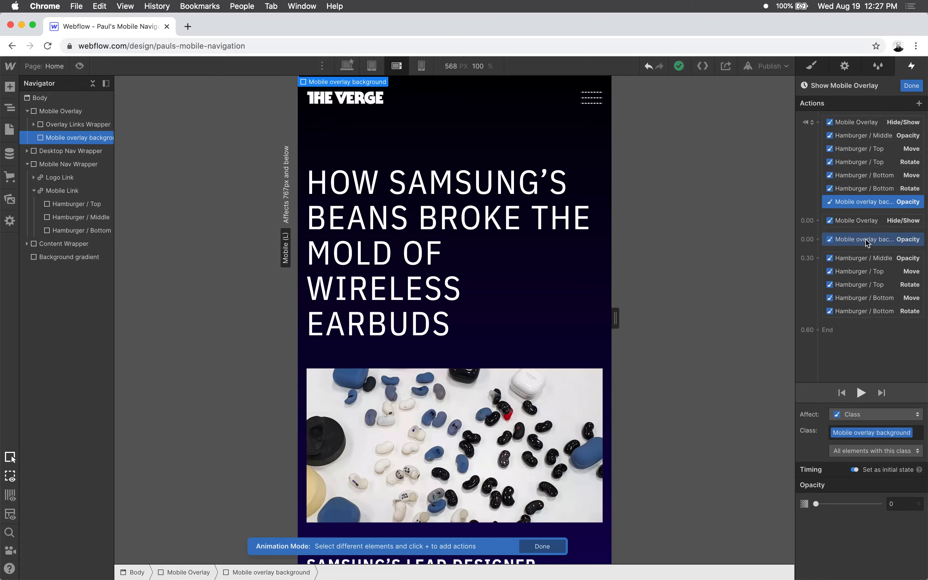
# - Add an Opacity action at 0% for the Overlay Links Wrapper as an initial state
pyautogui.click(62, 123)
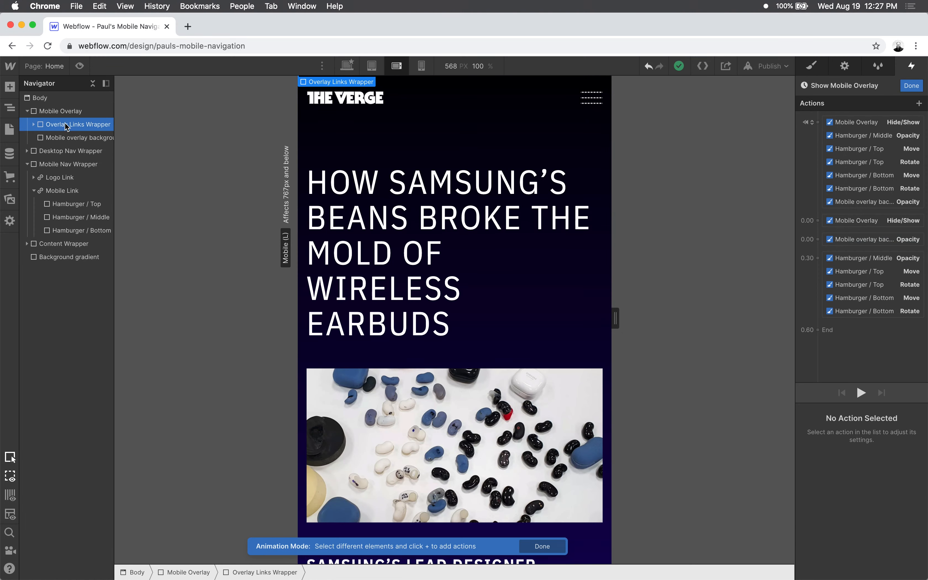
pyautogui.click(919, 103)
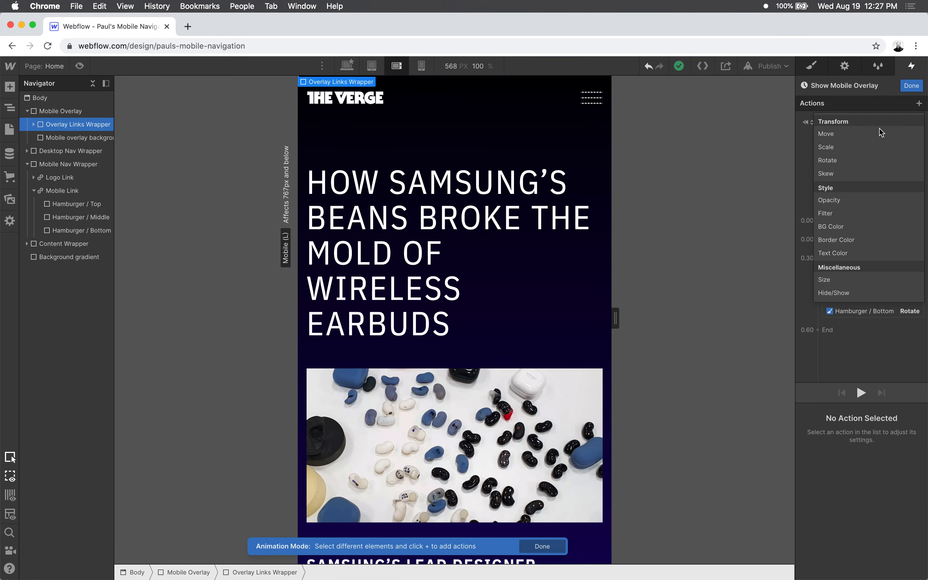
pyautogui.click(844, 201)
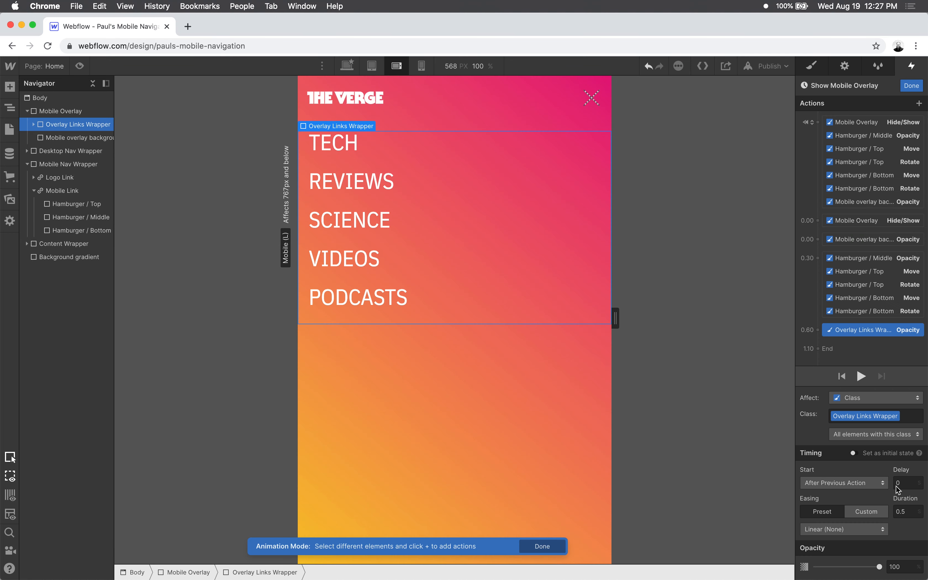
pyautogui.click(853, 453)
pyautogui.moveTo(819, 503); pyautogui.dragTo(688, 495)
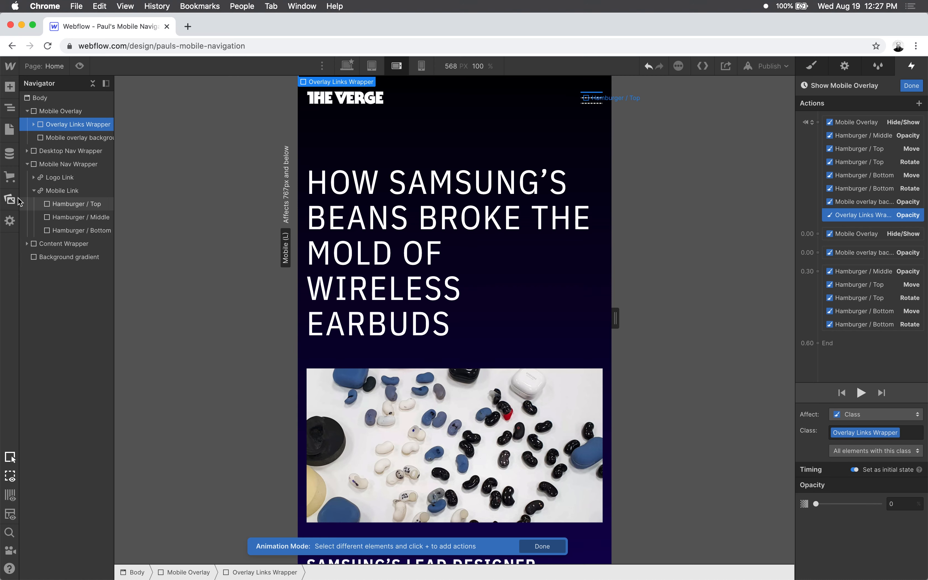
# - Add a 100% Opacity action for the Overlay Links Wrapper, 0.3 s with In Out Quad easing, placed after the Mobile overlay background's fade-in
pyautogui.click(917, 105)
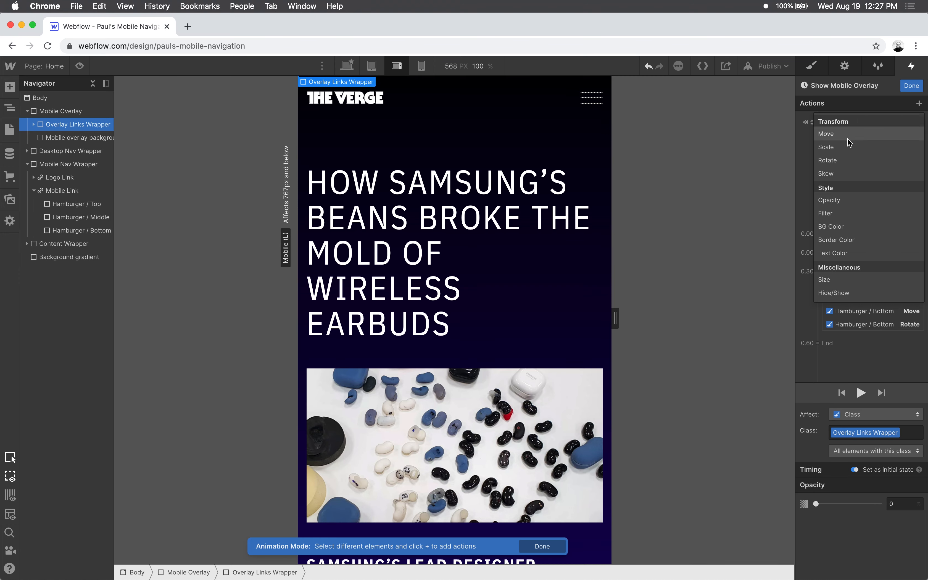
pyautogui.click(834, 200)
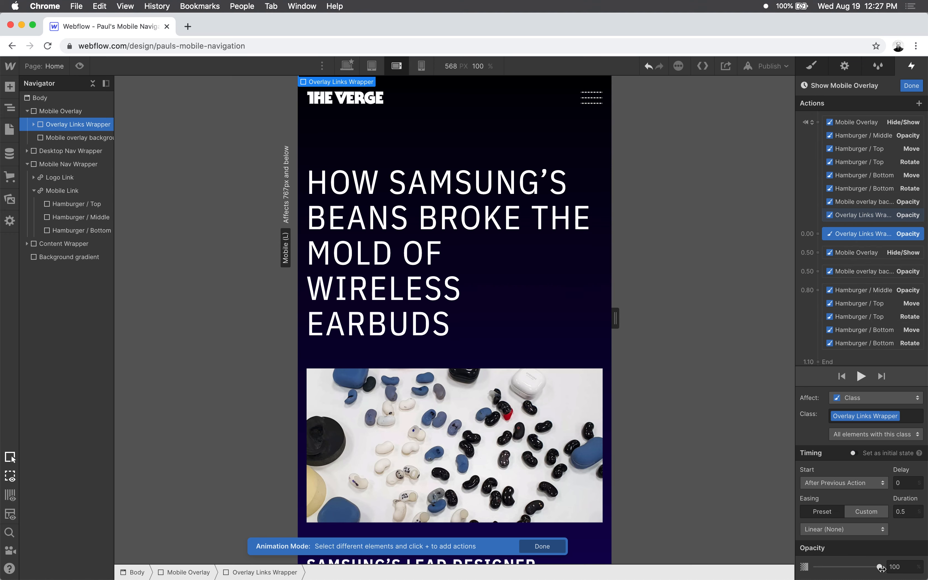
pyautogui.click(910, 513)
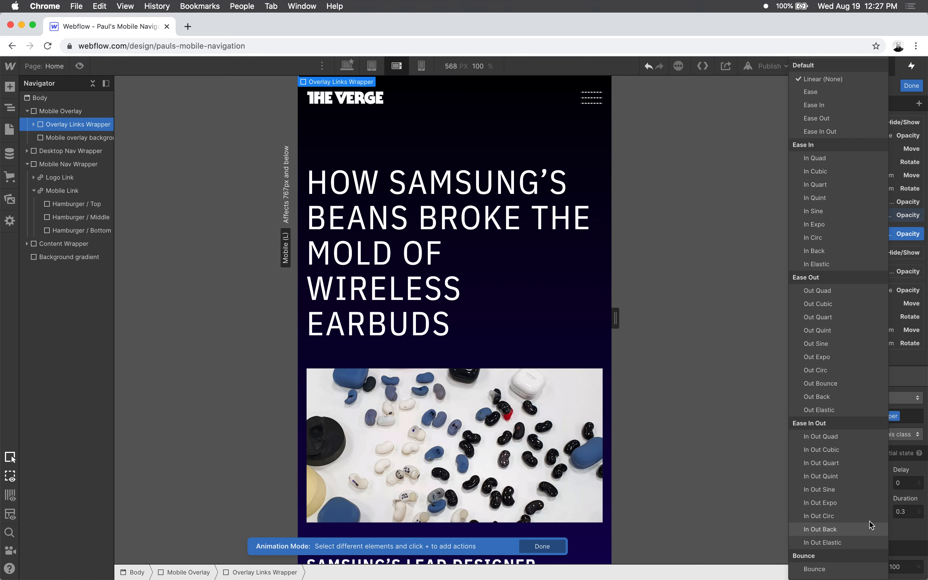
pyautogui.click(837, 436)
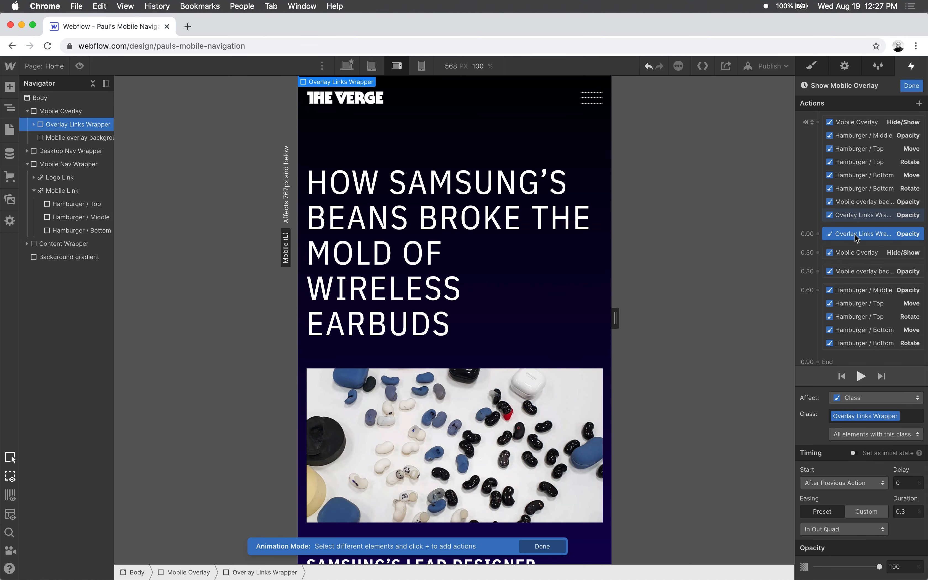
pyautogui.moveTo(855, 233); pyautogui.dragTo(856, 279)
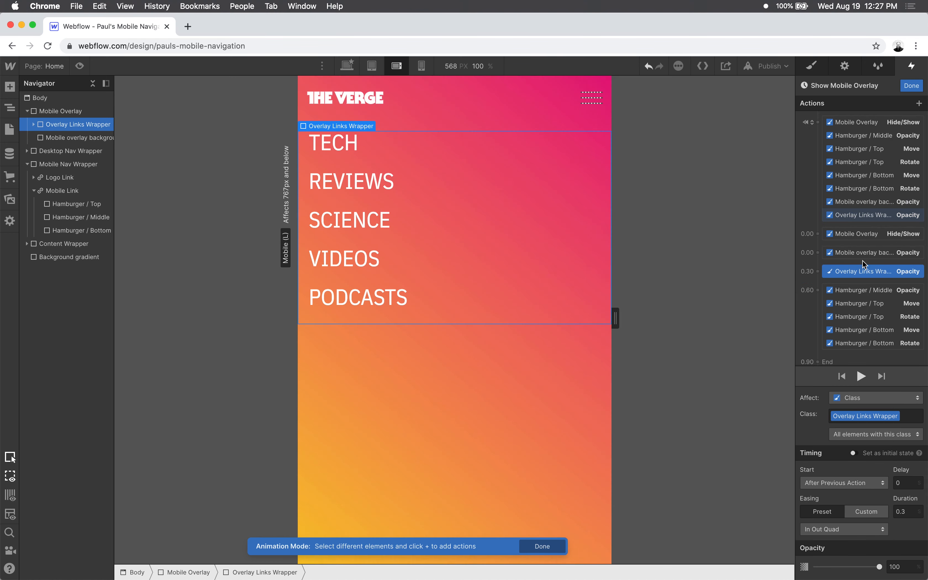
# - Review the order of the overlay, background and links actions and play the Show Mobile Overlay animation
pyautogui.moveTo(853, 233); pyautogui.dragTo(856, 269)
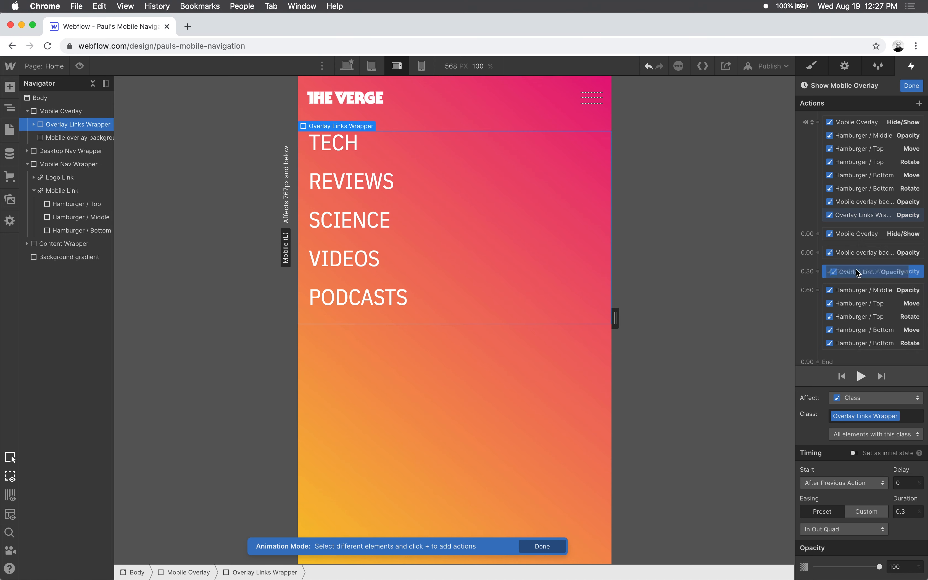
pyautogui.click(857, 255)
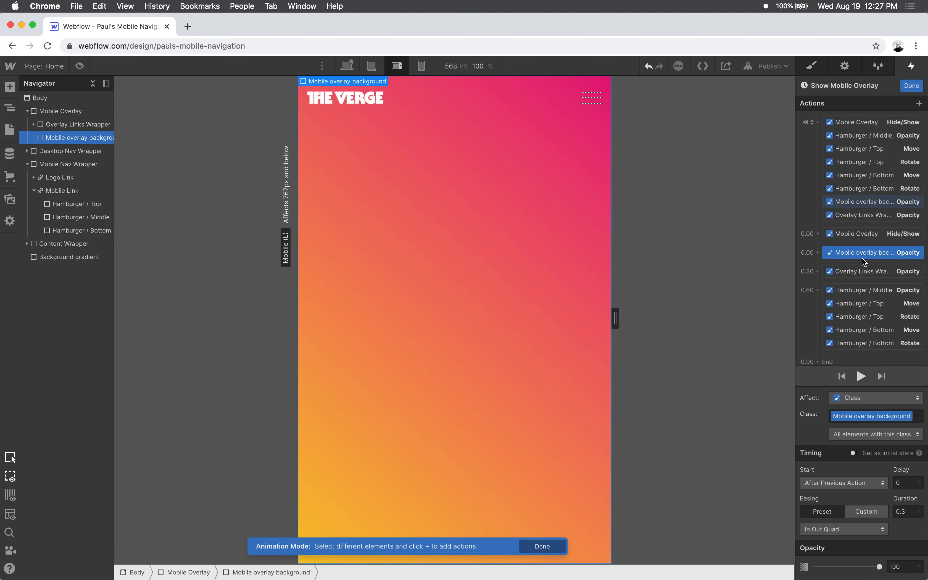
pyautogui.click(863, 271)
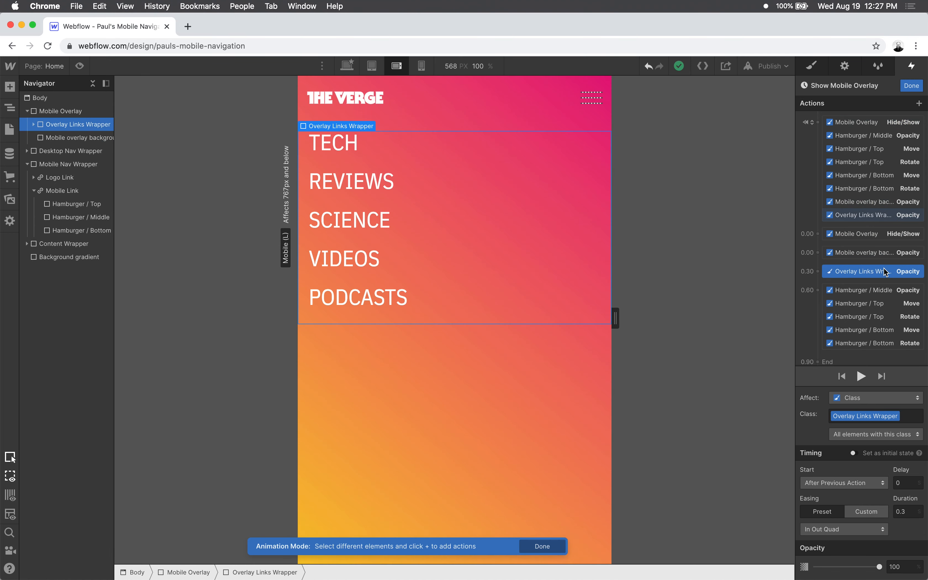
pyautogui.click(861, 376)
pyautogui.click(861, 376)
# - Finish editing the animation and preview the page, opening the mobile menu to check the links' fade-in
pyautogui.click(912, 85)
pyautogui.click(79, 66)
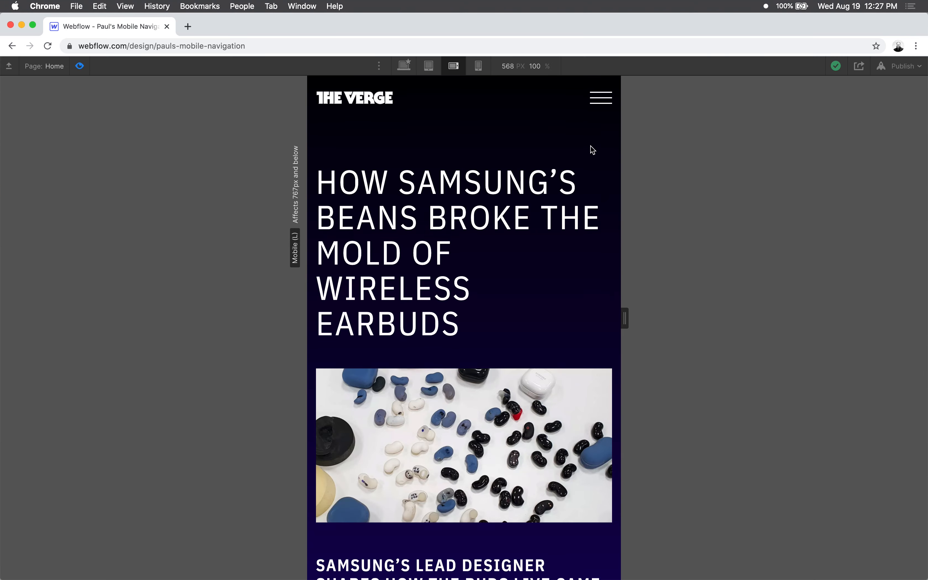
pyautogui.click(604, 101)
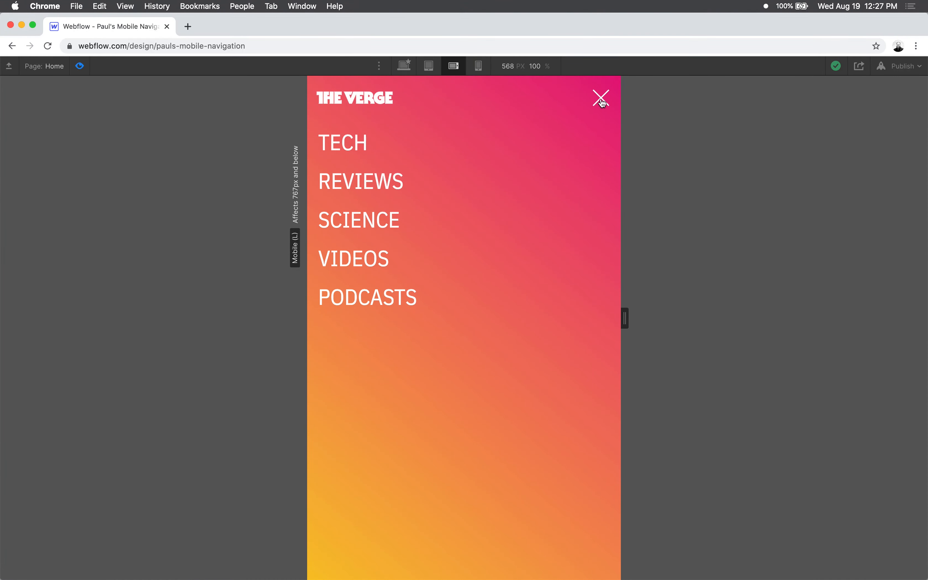
pyautogui.click(79, 66)
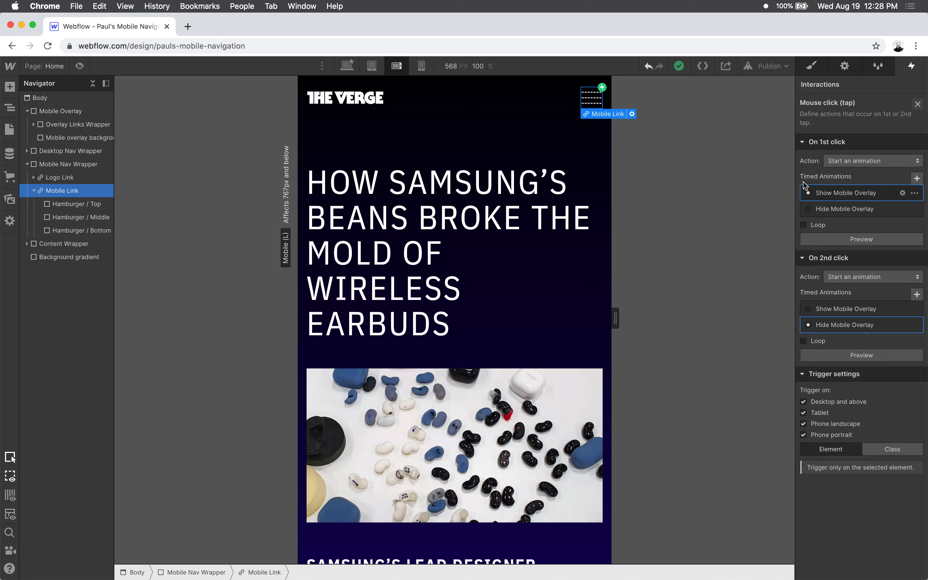
# - Move the Overlay Links Wrapper's 100% Opacity action into the hamburger group at 0.30 s in Show Mobile Overlay and replay the animation
pyautogui.click(906, 194)
pyautogui.click(854, 272)
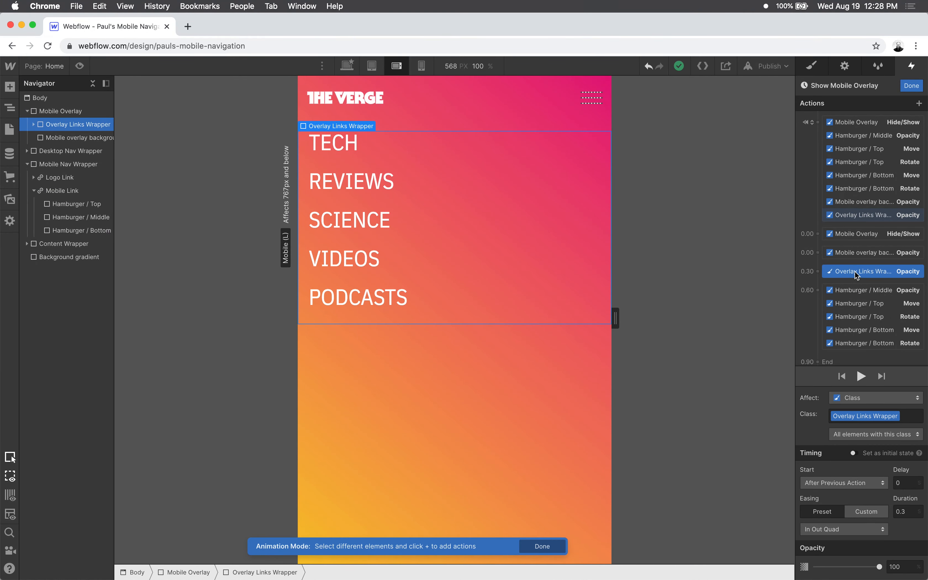
pyautogui.moveTo(858, 273); pyautogui.dragTo(863, 295)
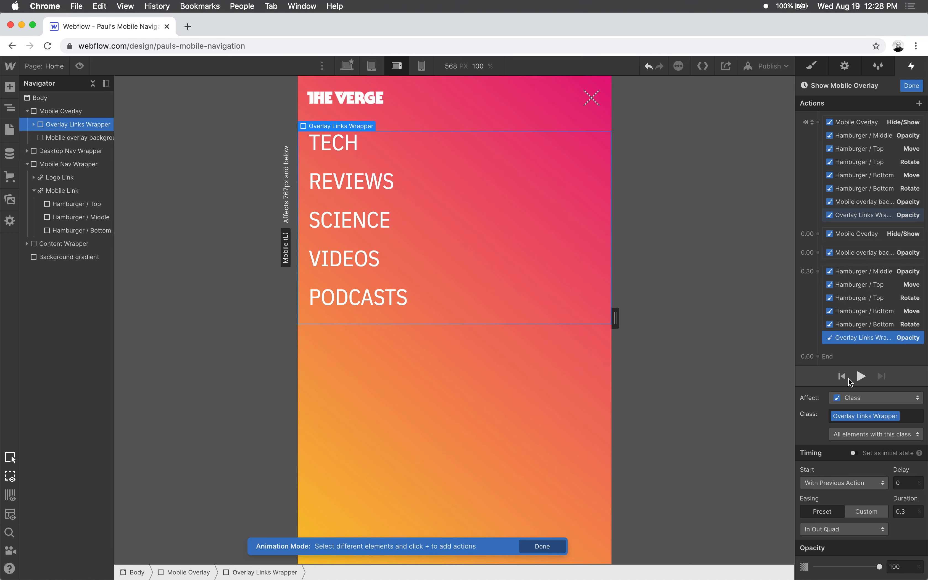
pyautogui.click(859, 379)
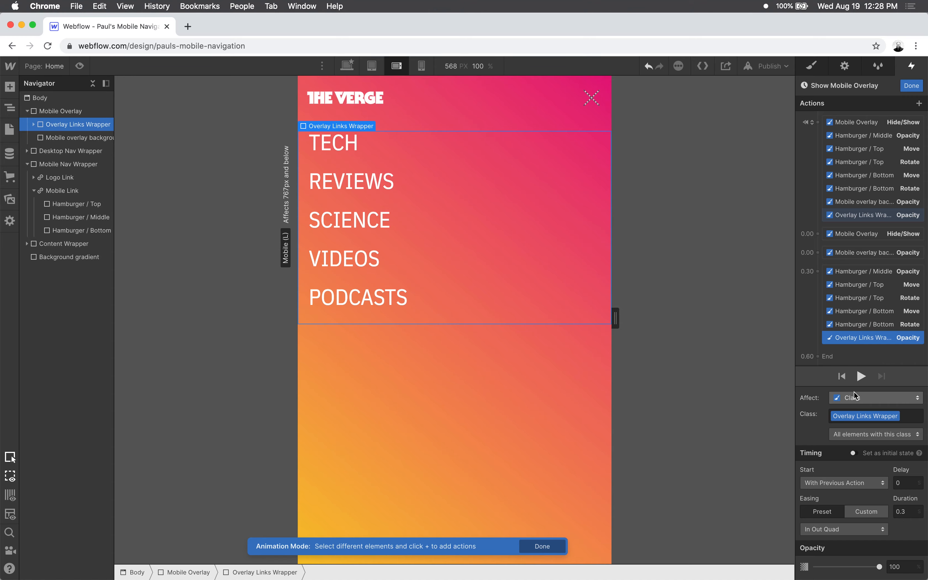
pyautogui.click(860, 377)
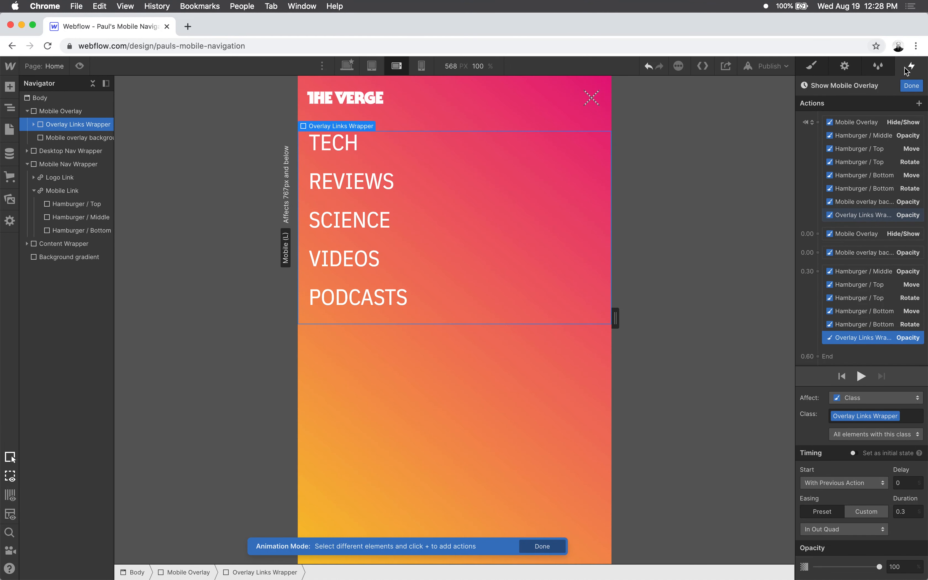
# - Finish editing and preview the page, opening and closing the mobile menu repeatedly to check the combined links and hamburger animation
pyautogui.click(912, 86)
pyautogui.click(80, 66)
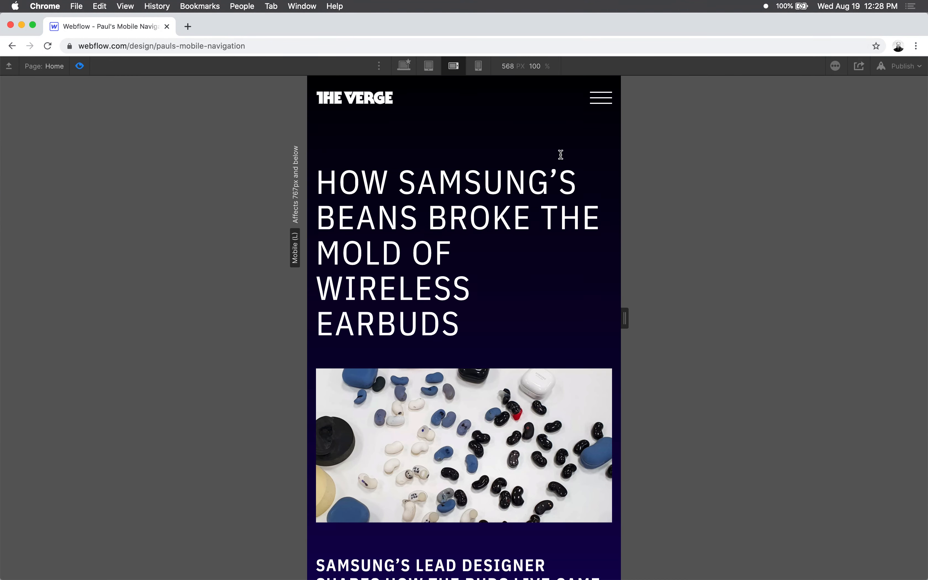
pyautogui.click(601, 99)
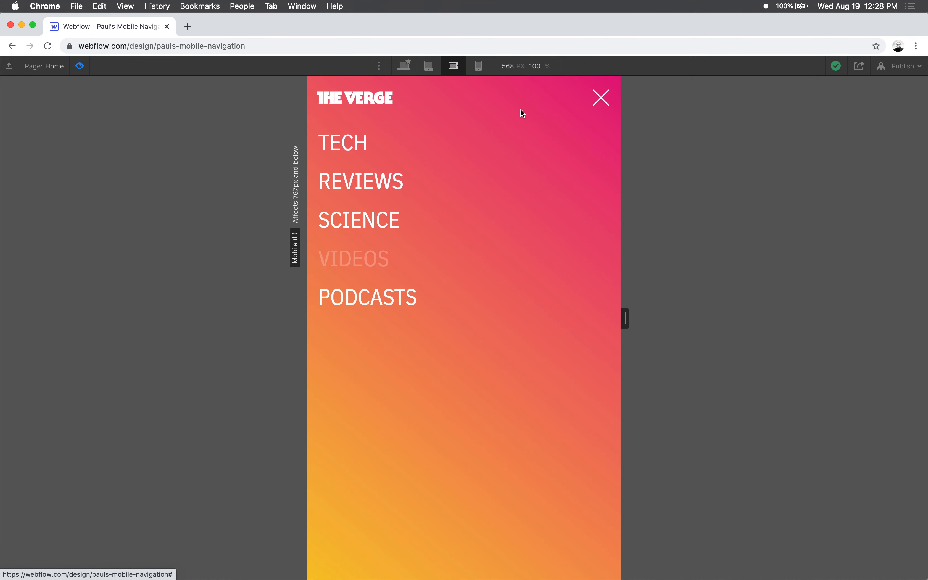
pyautogui.click(601, 99)
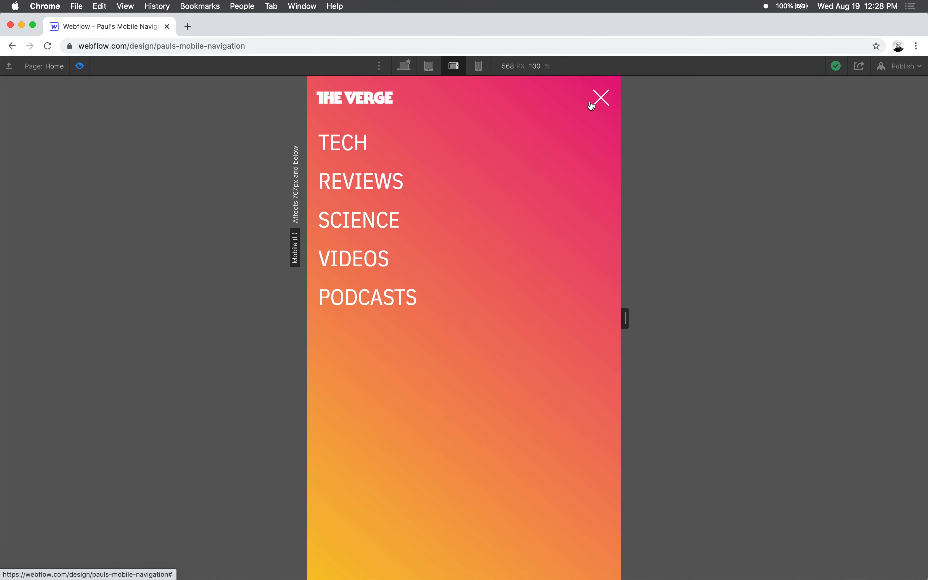
pyautogui.click(601, 101)
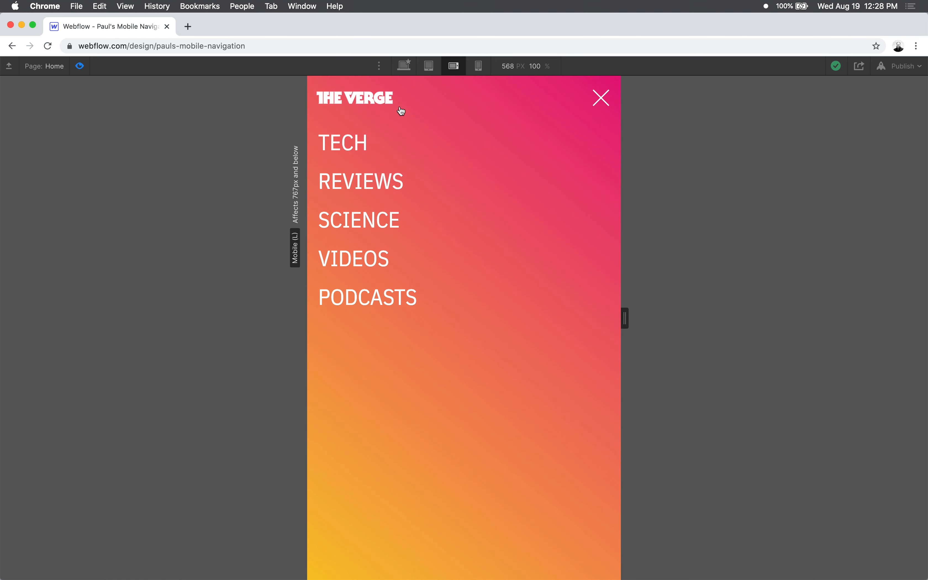
pyautogui.click(602, 99)
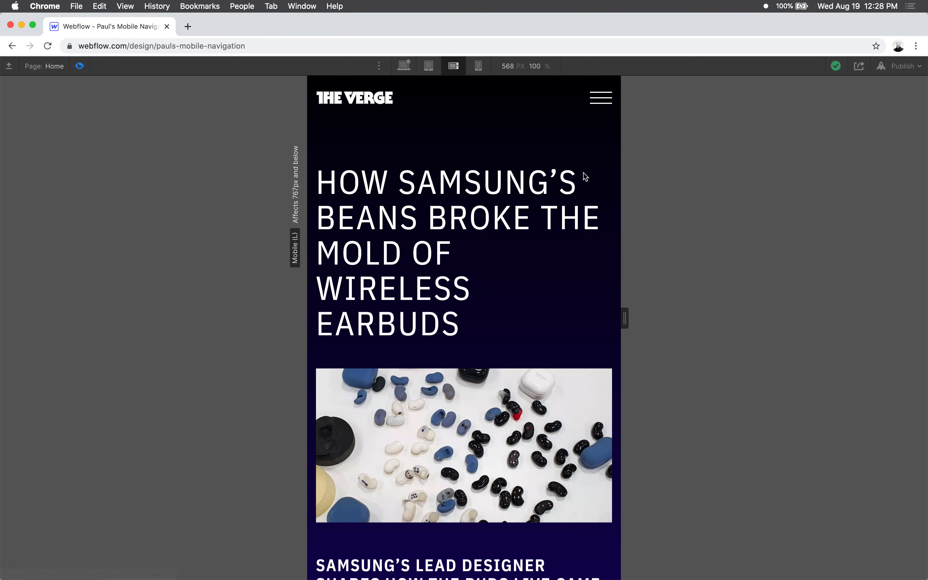
pyautogui.click(601, 99)
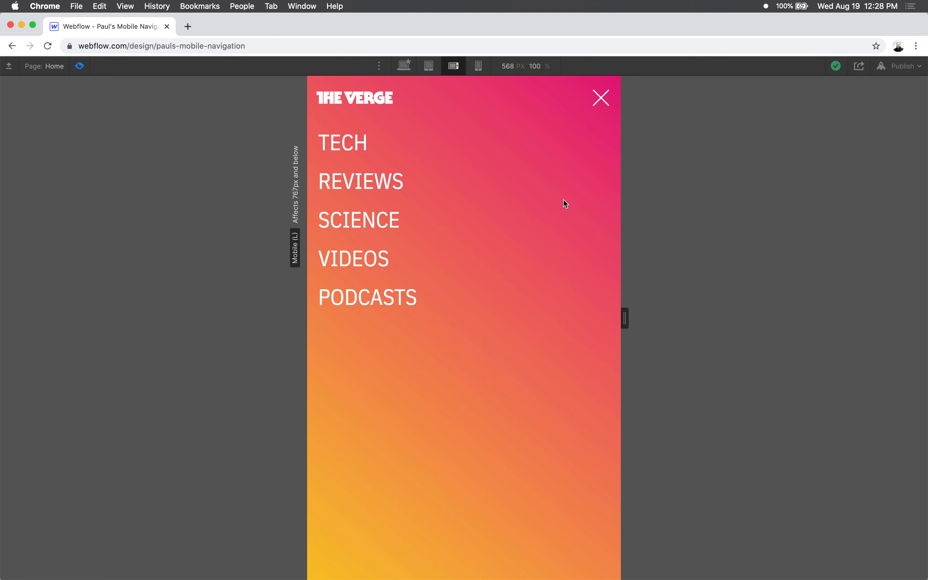
pyautogui.click(601, 97)
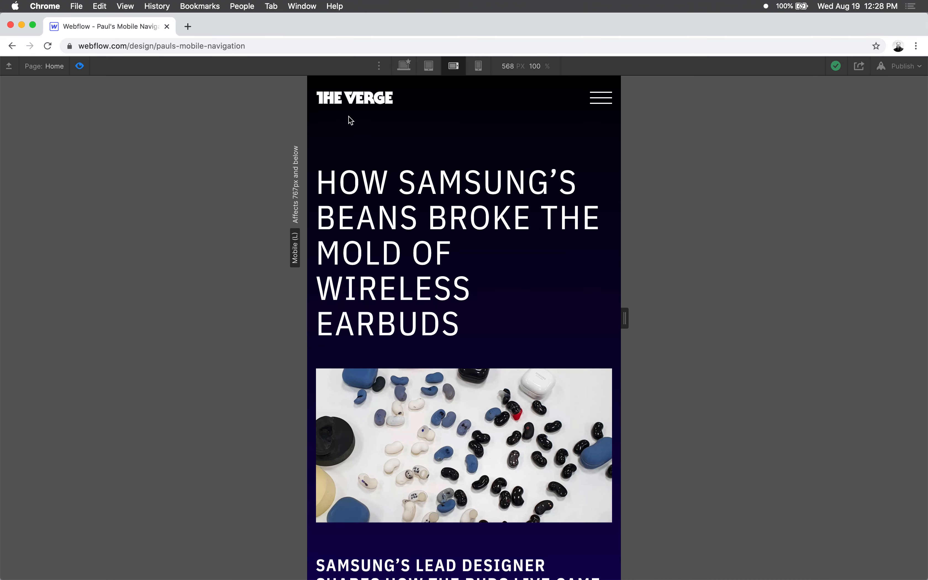
pyautogui.click(599, 101)
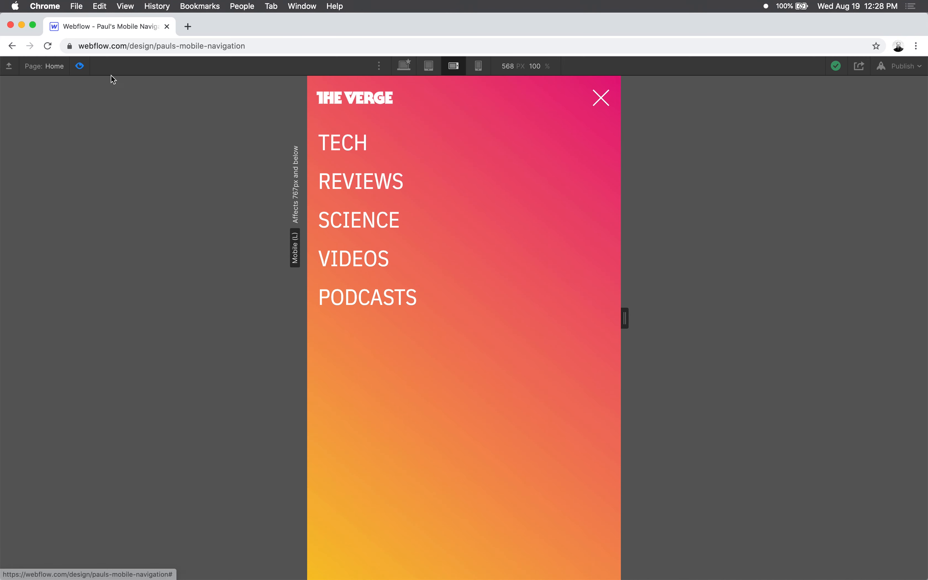
# - Leave the preview, publish the project to its webflow.io domain and open the published site
pyautogui.click(79, 67)
pyautogui.click(763, 67)
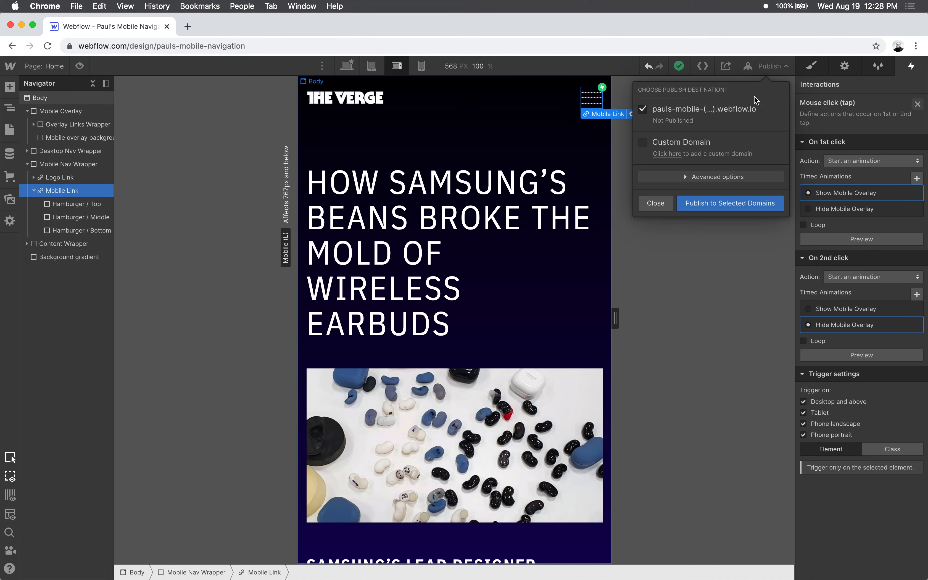
pyautogui.click(736, 207)
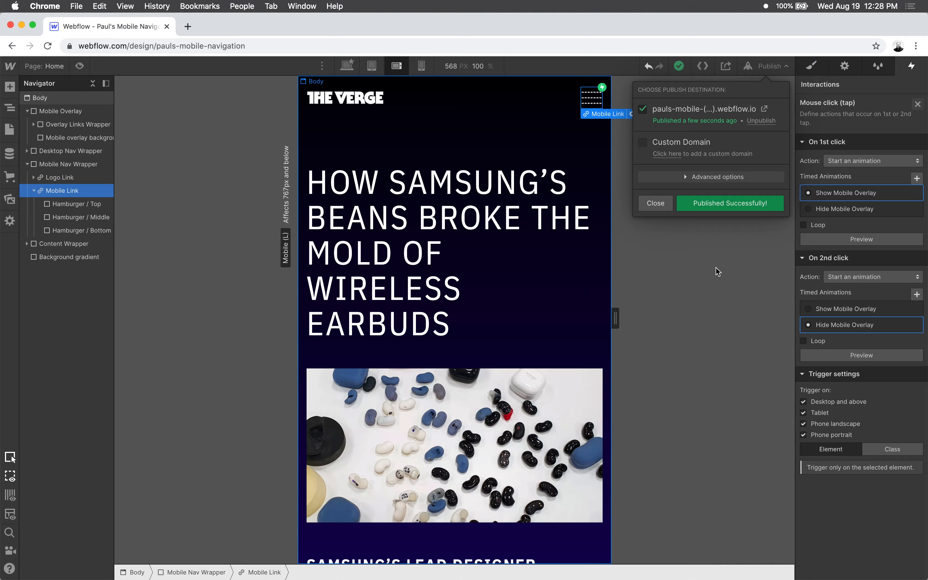
pyautogui.click(763, 108)
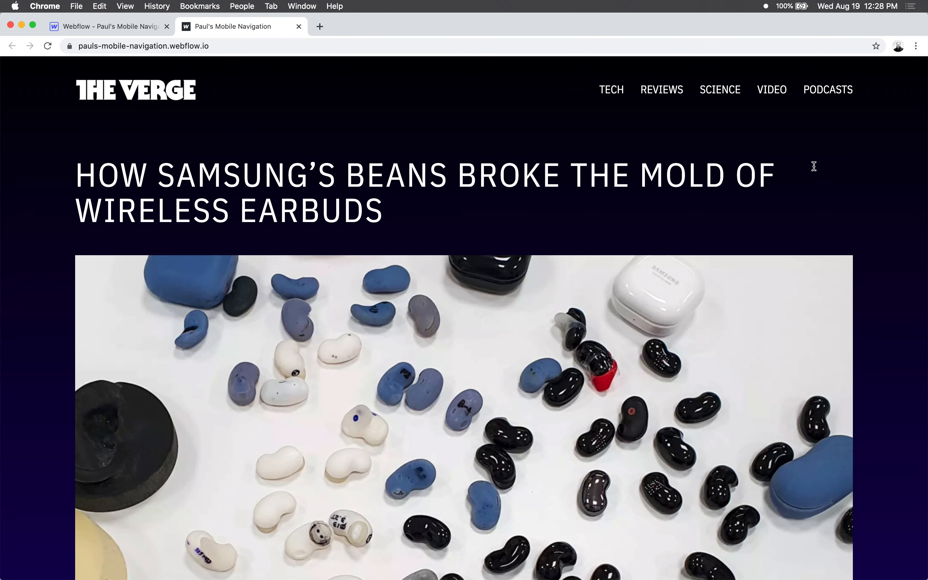
# - Narrow the browser window to phone width and open the mobile menu on the published site
pyautogui.moveTo(926, 189); pyautogui.dragTo(340, 199)
pyautogui.moveTo(557, 204); pyautogui.dragTo(276, 192)
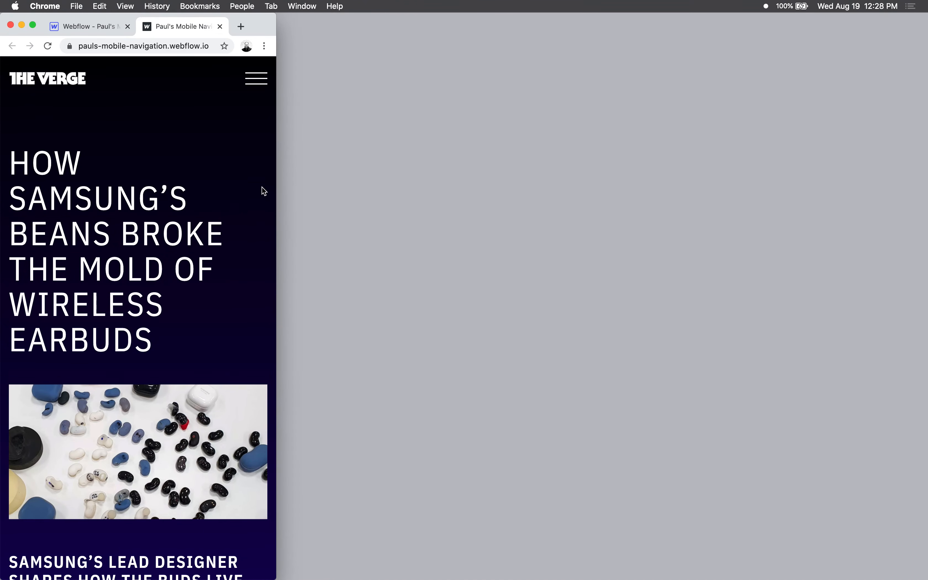
pyautogui.click(260, 79)
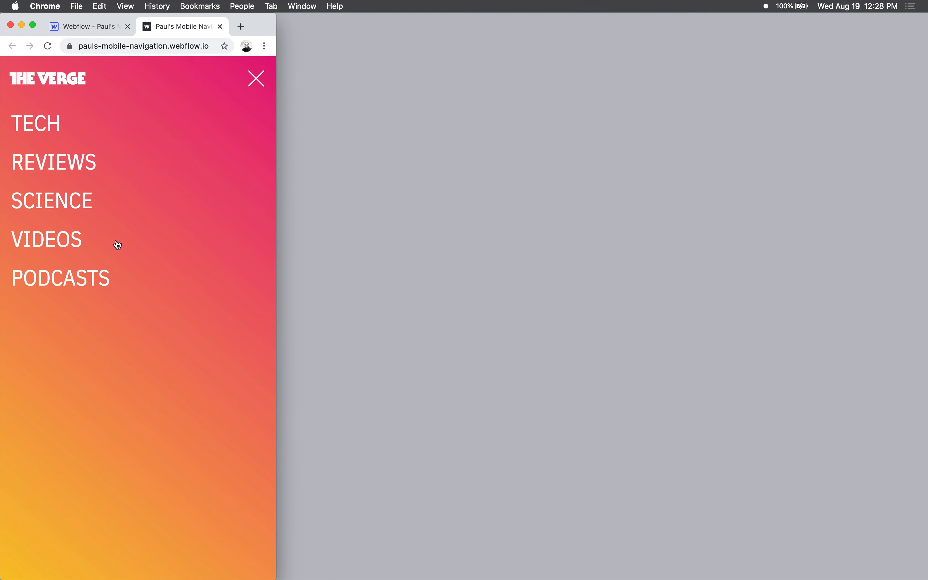
# - Scroll the published page down and up with the mobile menu open to check whether the page still scrolls
pyautogui.scroll(-8, 156, 318)
pyautogui.scroll(10, 154, 316)
pyautogui.scroll(-10, 193, 228)
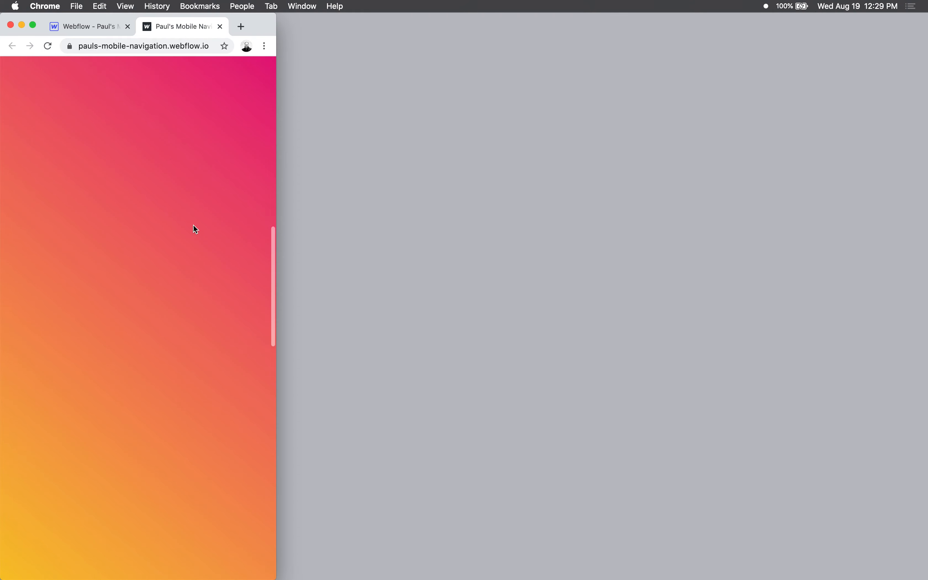
pyautogui.scroll(15, 186, 253)
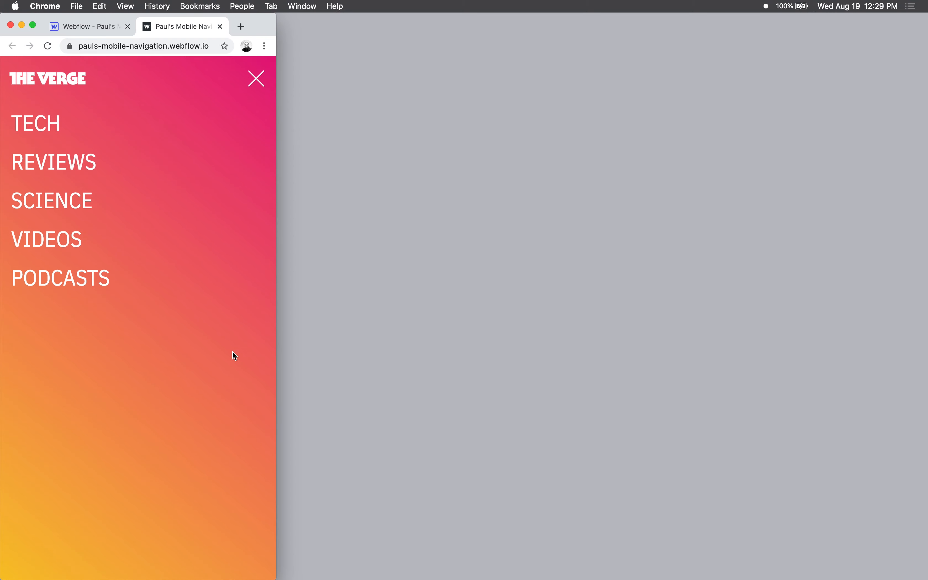
pyautogui.scroll(-10, 230, 342)
pyautogui.scroll(15, 230, 342)
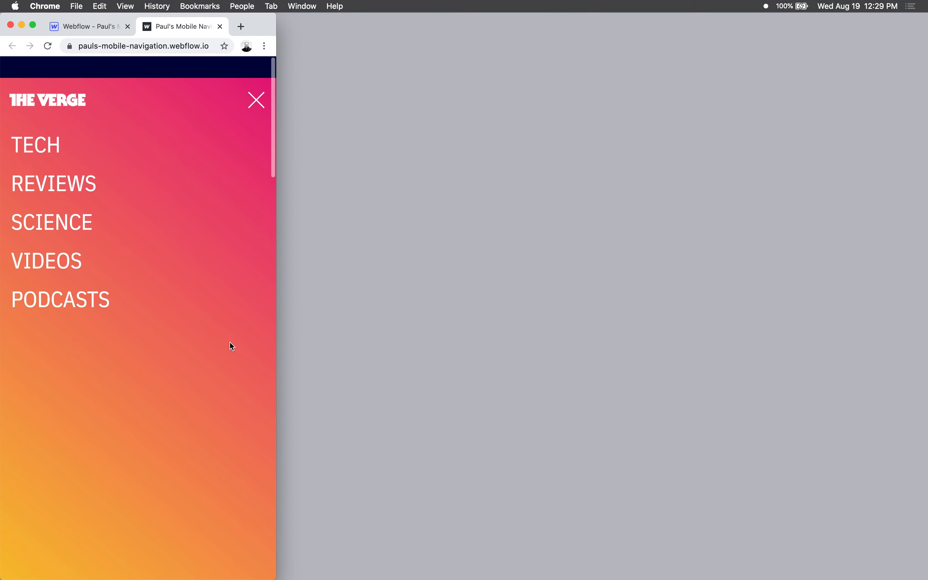
# - Restore the browser window's full width, reload the published page and show it in the developer tools' iPhone 6/7/8 emulation
pyautogui.hotkey('ctrl', 'alt', 'Return')
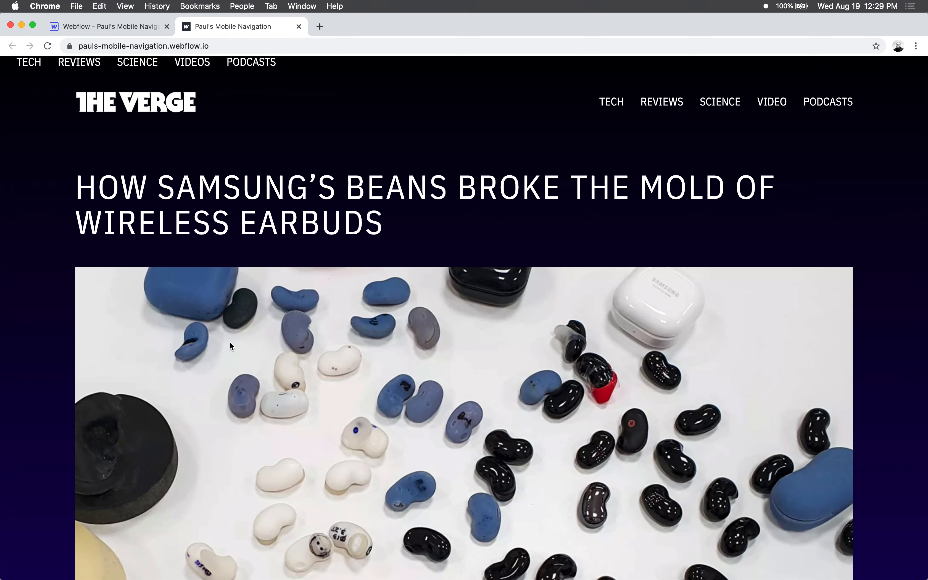
pyautogui.press('super+r')
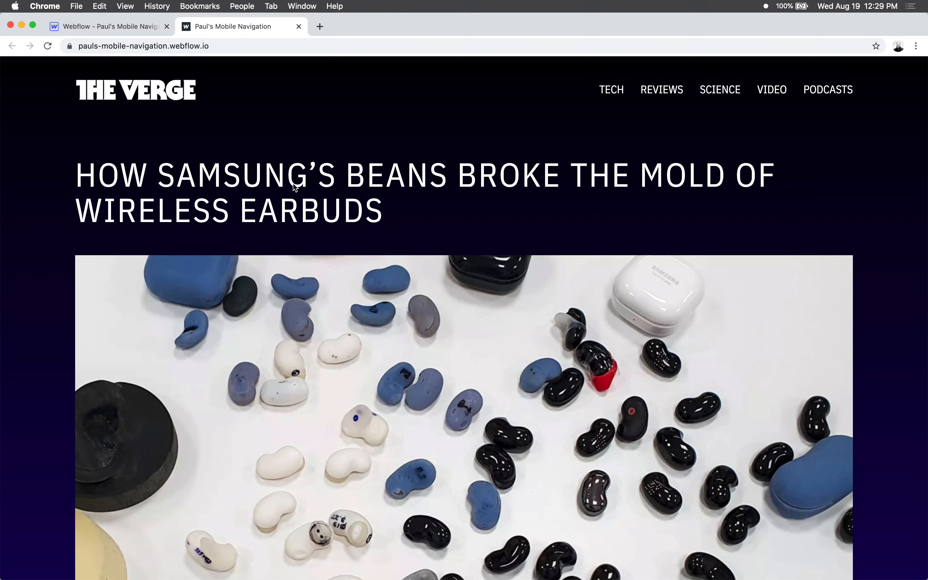
pyautogui.press('super+alt+i')
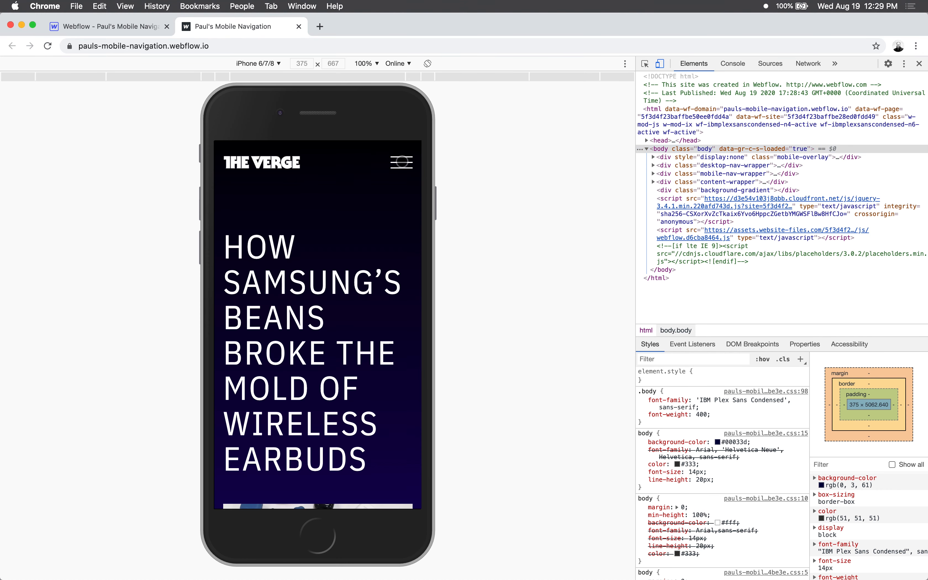
# - Test the mobile menu in the emulated phone by opening it, scrolling the page and closing it again
pyautogui.click(402, 162)
pyautogui.moveTo(356, 379); pyautogui.dragTo(359, 343)
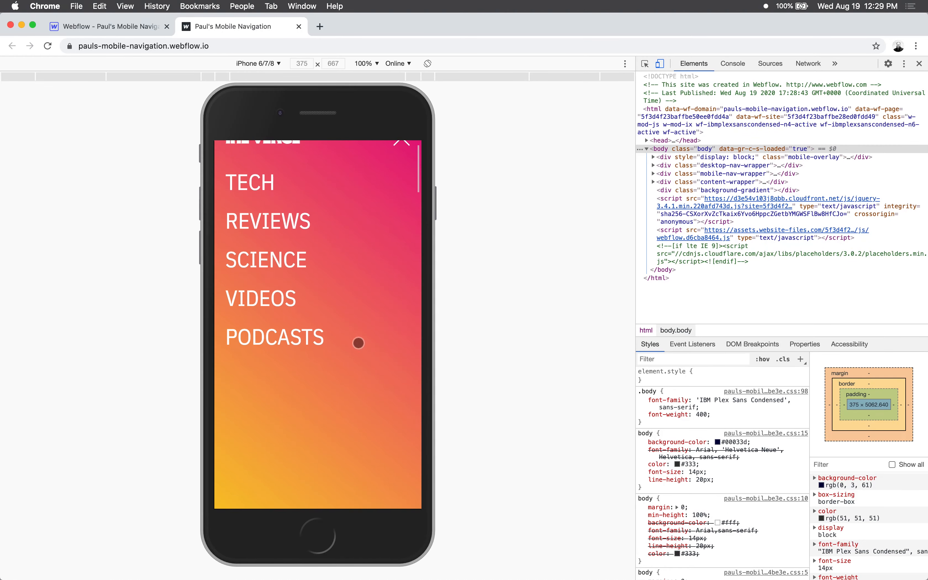
pyautogui.click(402, 161)
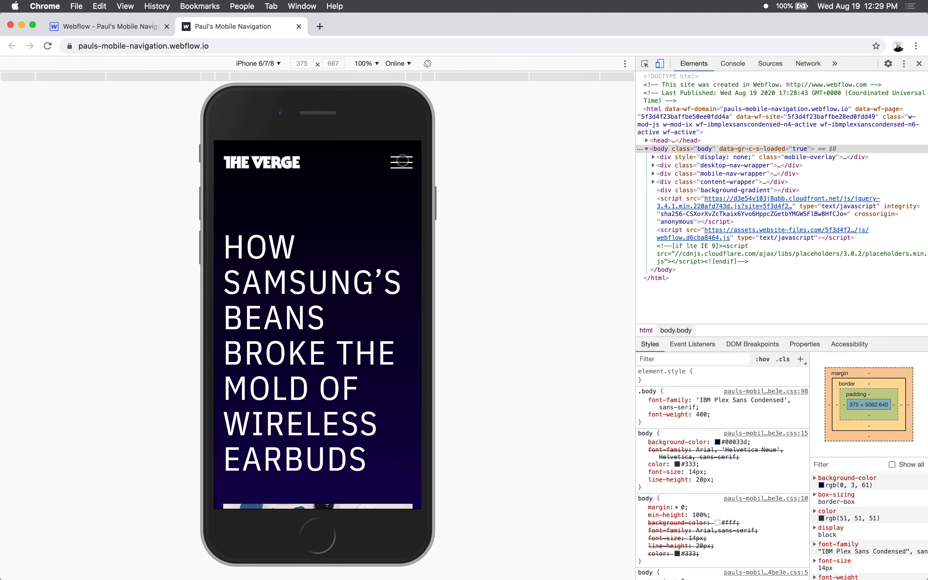
# - Return to the Webflow Designer, dismiss the publish dialog and open the Home page settings at the custom code for inside the head tag
pyautogui.press('super+alt+Left')
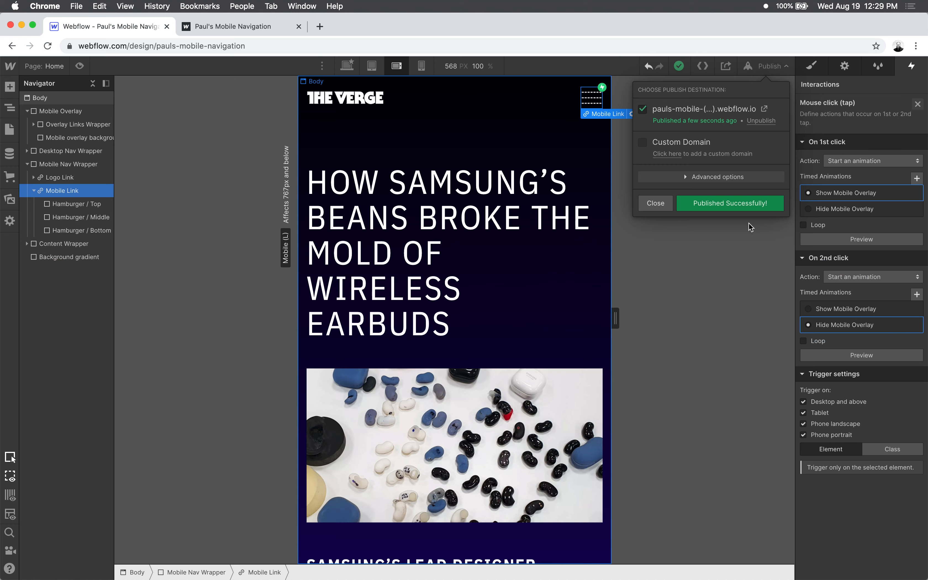
pyautogui.click(655, 203)
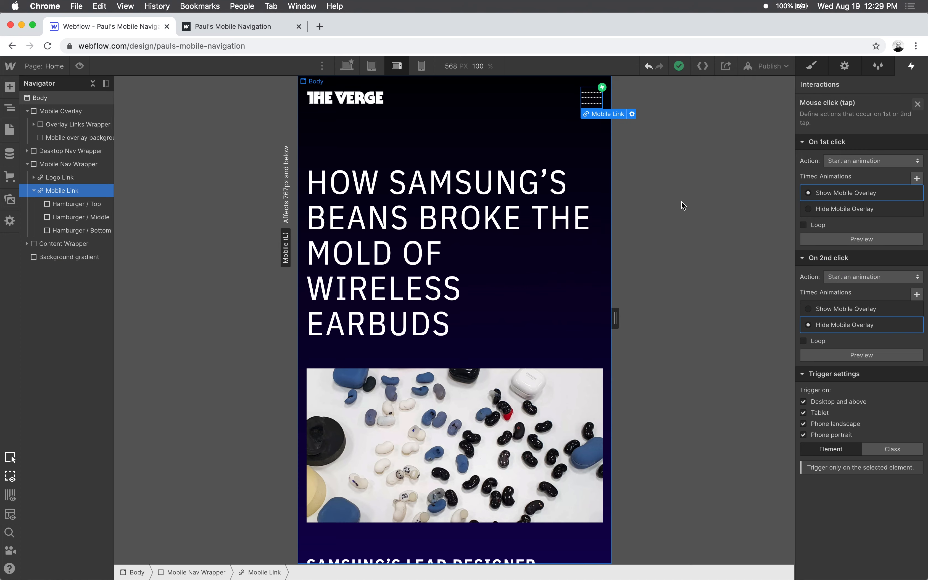
pyautogui.click(9, 130)
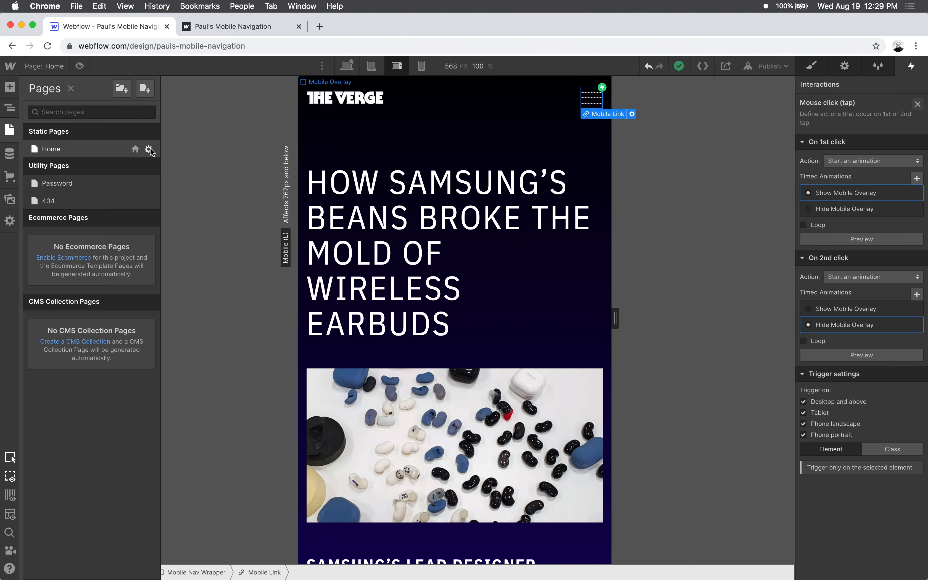
pyautogui.click(148, 149)
pyautogui.scroll(-10, 311, 410)
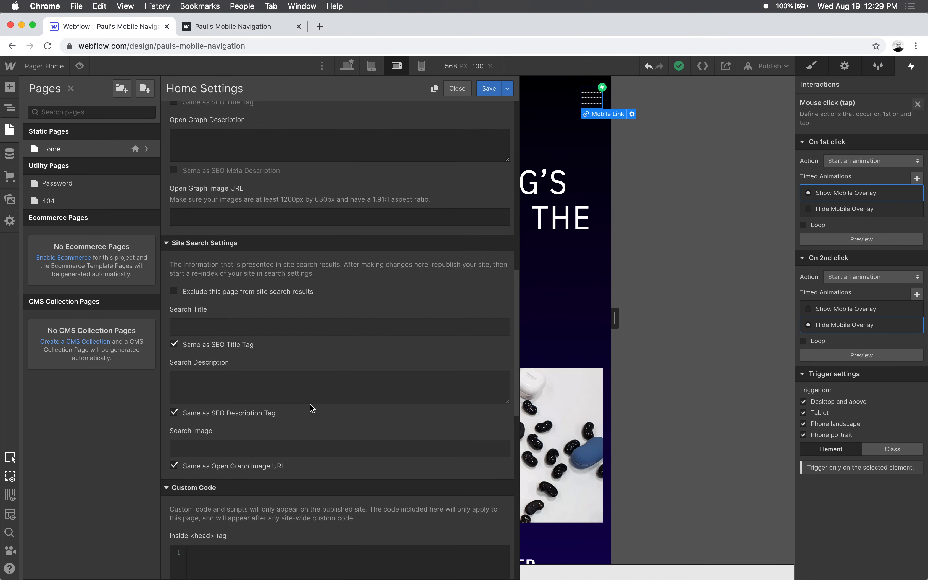
pyautogui.scroll(-5, 331, 435)
pyautogui.click(283, 272)
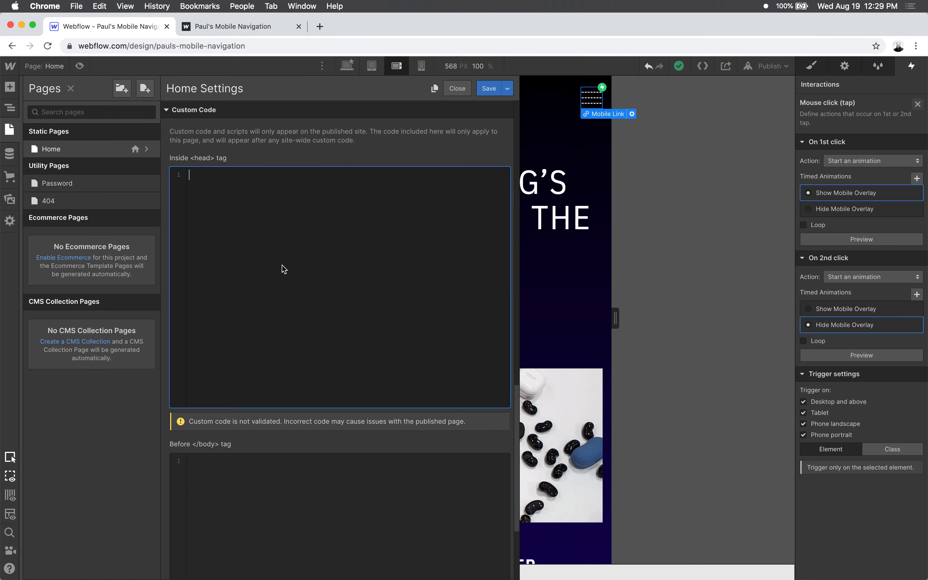
# - Switch to Visual Studio Code, move the script window aside and add two blank lines after the closing script tag
pyautogui.press('super+Tab')
pyautogui.moveTo(601, 40); pyautogui.dragTo(463, 37)
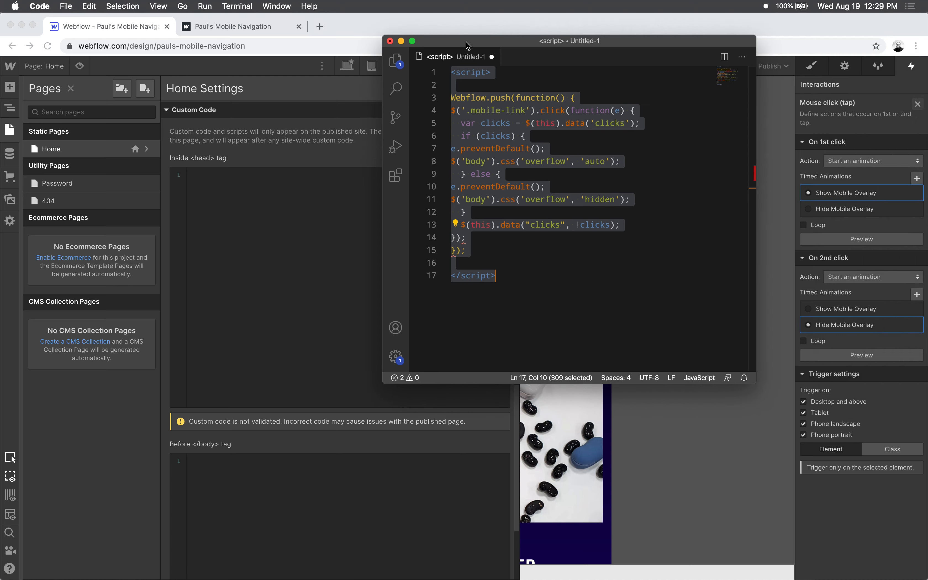
pyautogui.click(533, 305)
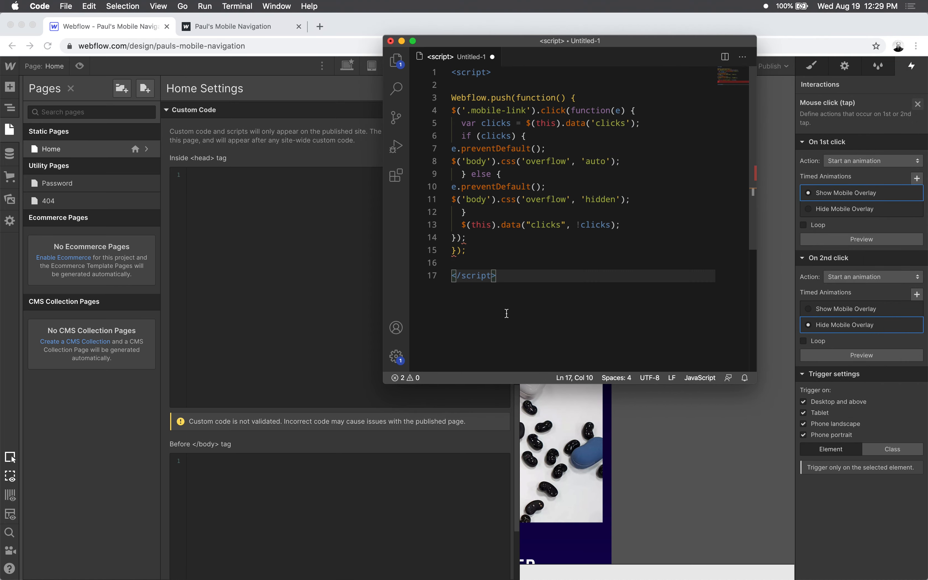
pyautogui.press('Return')
pyautogui.write('\\')
pyautogui.press('Return')
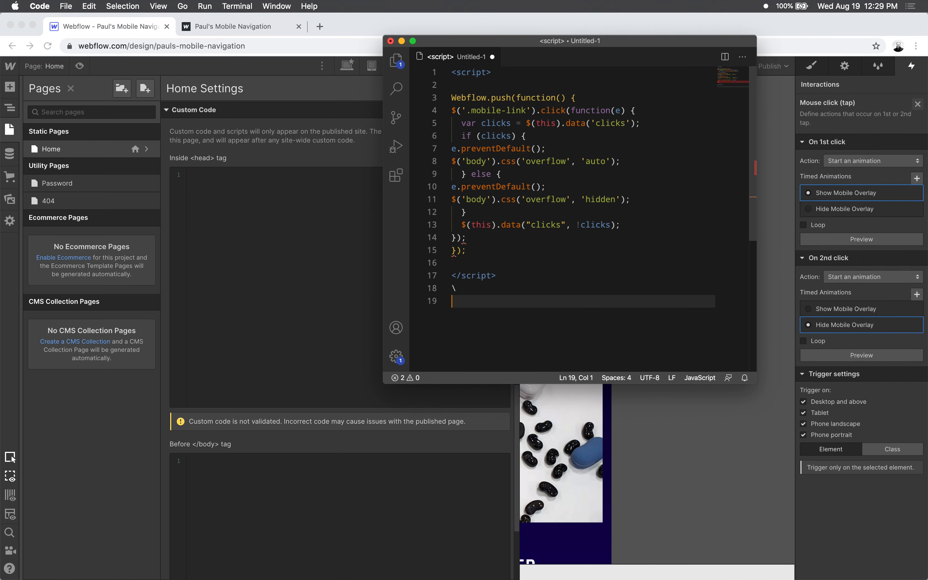
pyautogui.press('BackSpace')
pyautogui.press('BackSpace')
pyautogui.press('Return')
# - Review the Webflow.push function block in the script, moving the editor window out of the way of the page settings
pyautogui.click(482, 97)
pyautogui.click(546, 98)
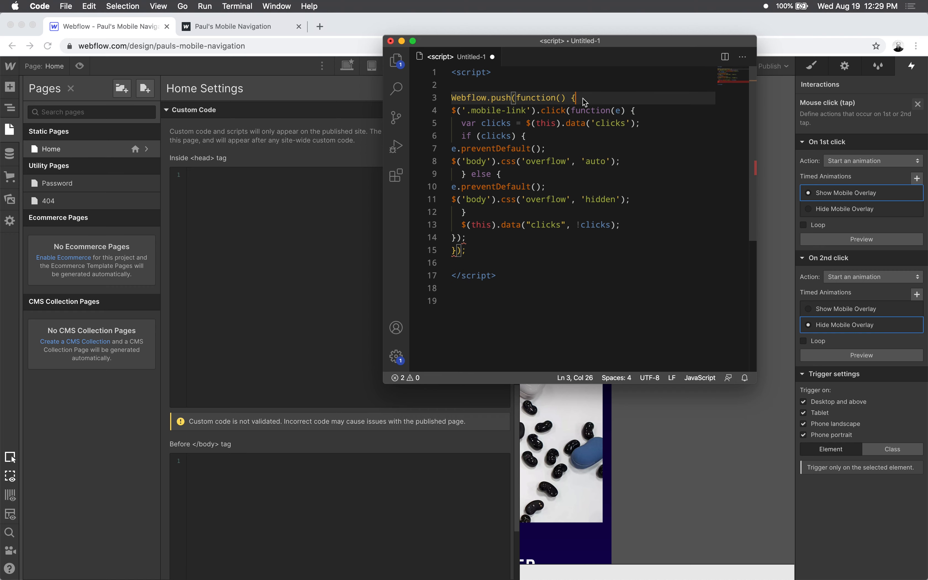
pyautogui.moveTo(490, 251); pyautogui.dragTo(451, 100)
pyautogui.click(504, 112)
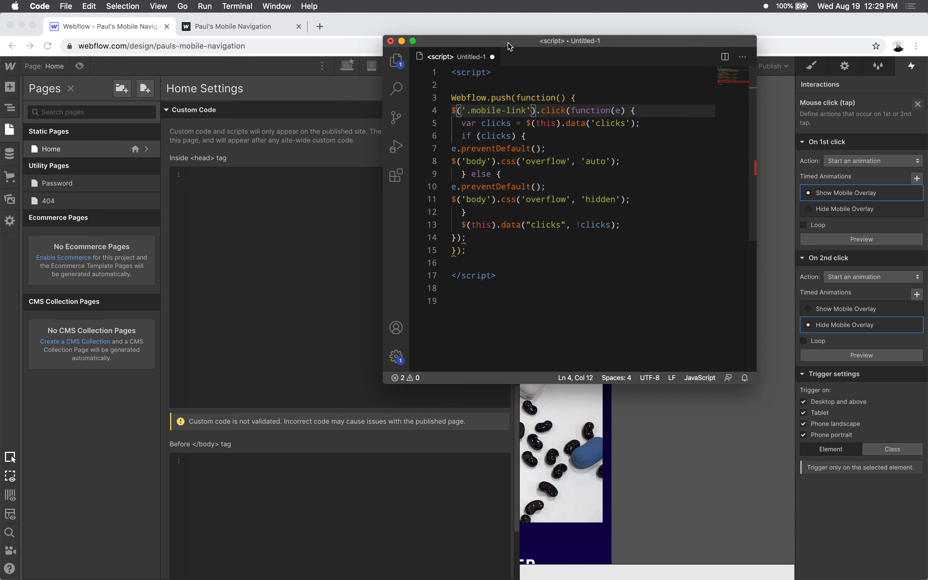
pyautogui.moveTo(508, 43); pyautogui.dragTo(588, 37)
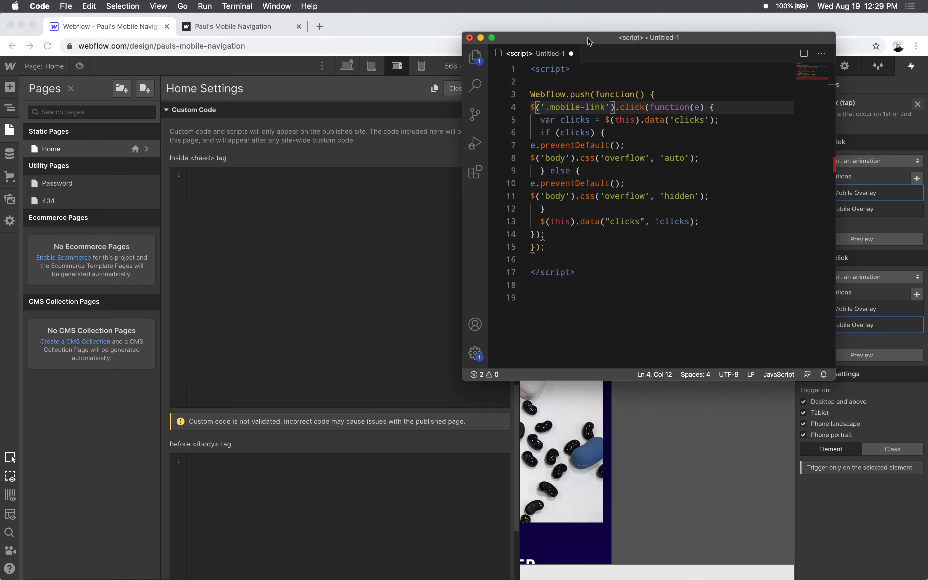
pyautogui.click(602, 269)
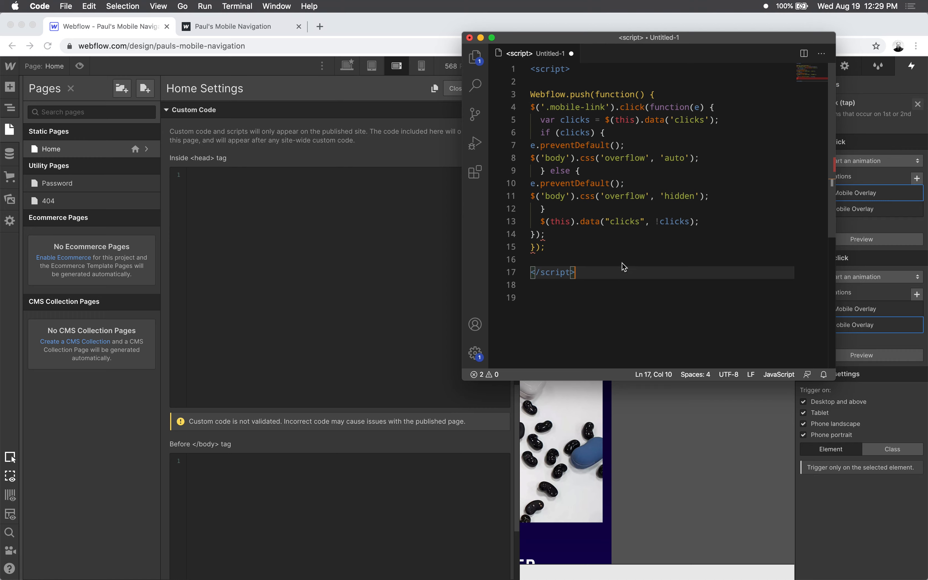
pyautogui.moveTo(577, 37); pyautogui.dragTo(658, 38)
# - Inspect the hamburger link on the published site in the developer tools to check its class name
pyautogui.click(264, 27)
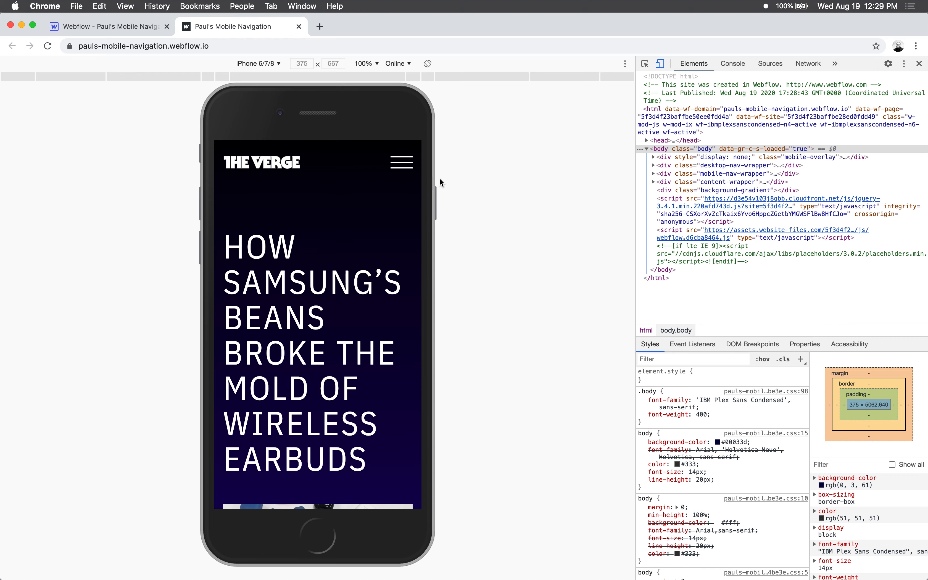
pyautogui.click(645, 63)
pyautogui.click(404, 162)
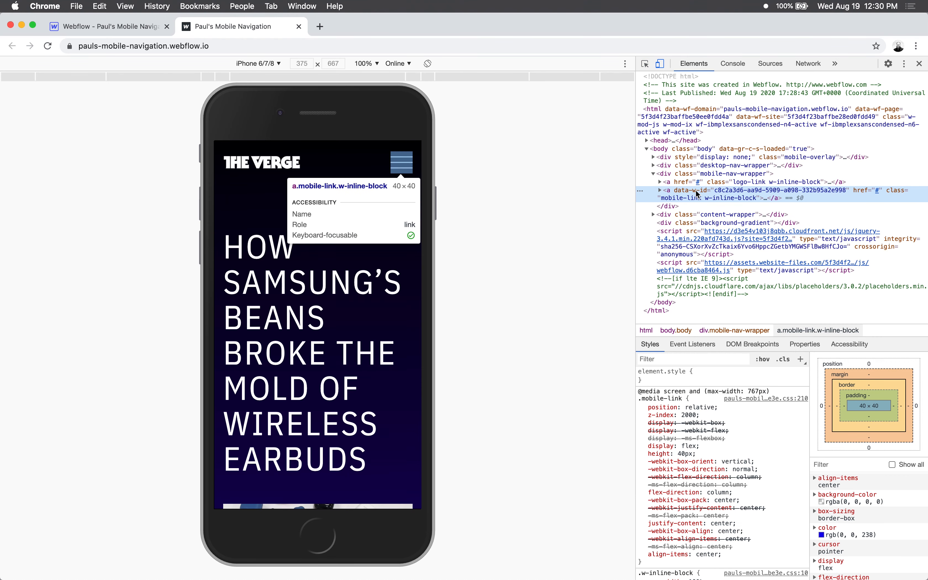
# - Return to Visual Studio Code and examine the .mobile-link selector in the script's click handler
pyautogui.press('super+Tab')
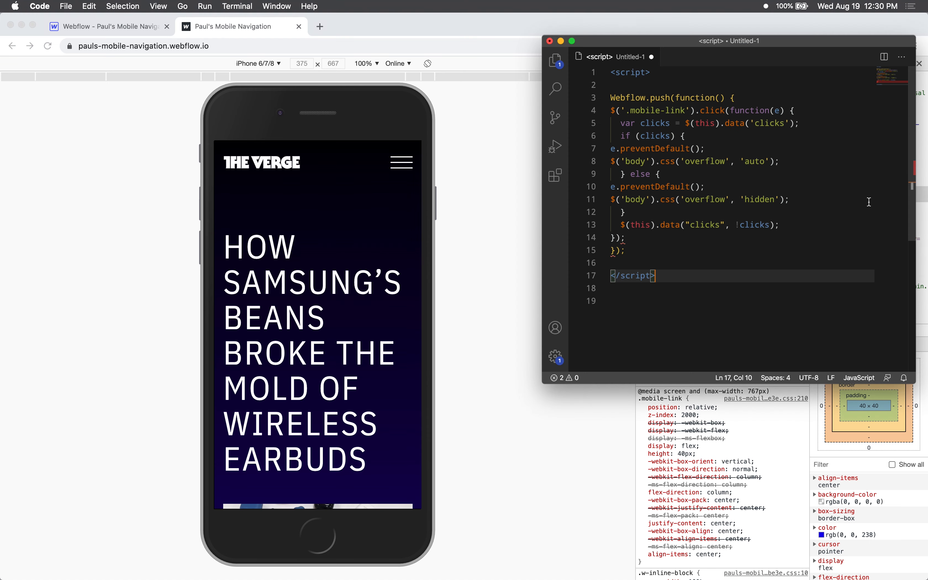
pyautogui.click(672, 123)
pyautogui.moveTo(706, 110); pyautogui.dragTo(626, 111)
pyautogui.click(686, 111)
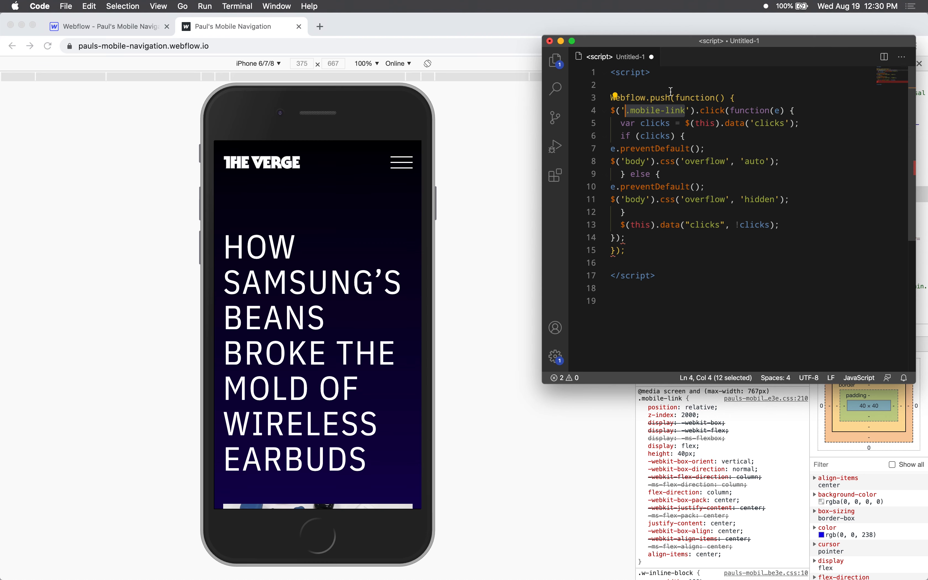
# - Review the script's click condition and the lines setting the body's overflow to auto and hidden
pyautogui.moveTo(659, 51); pyautogui.dragTo(634, 50)
pyautogui.click(603, 96)
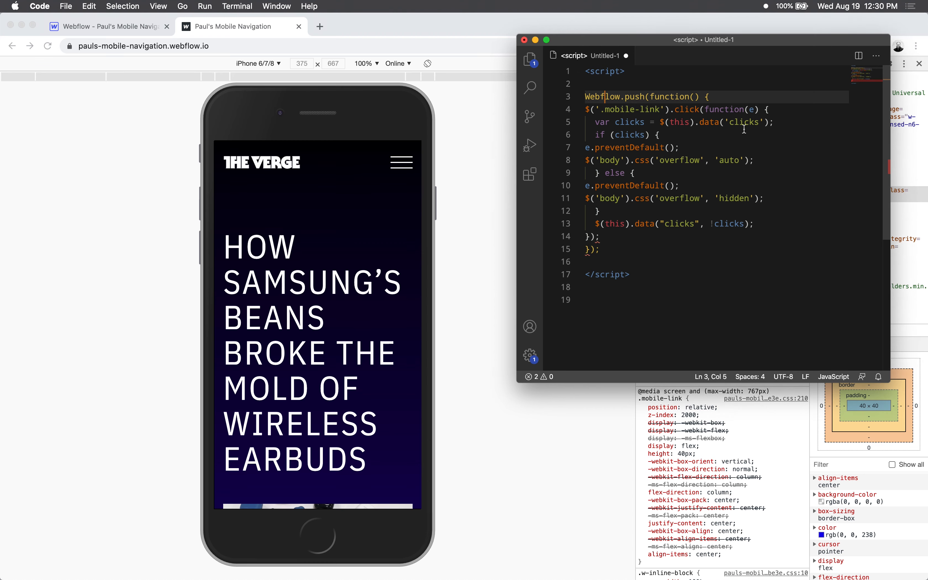
pyautogui.click(745, 134)
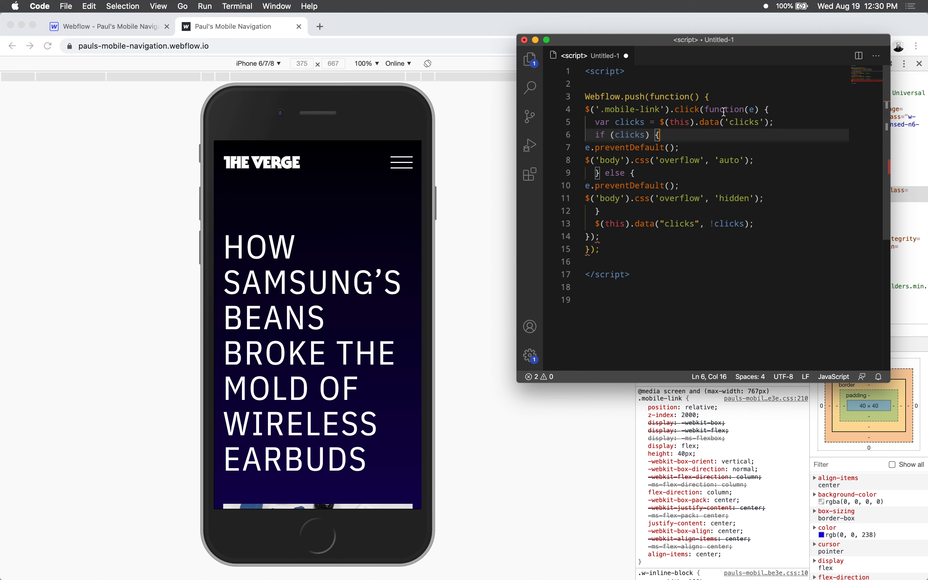
pyautogui.click(716, 161)
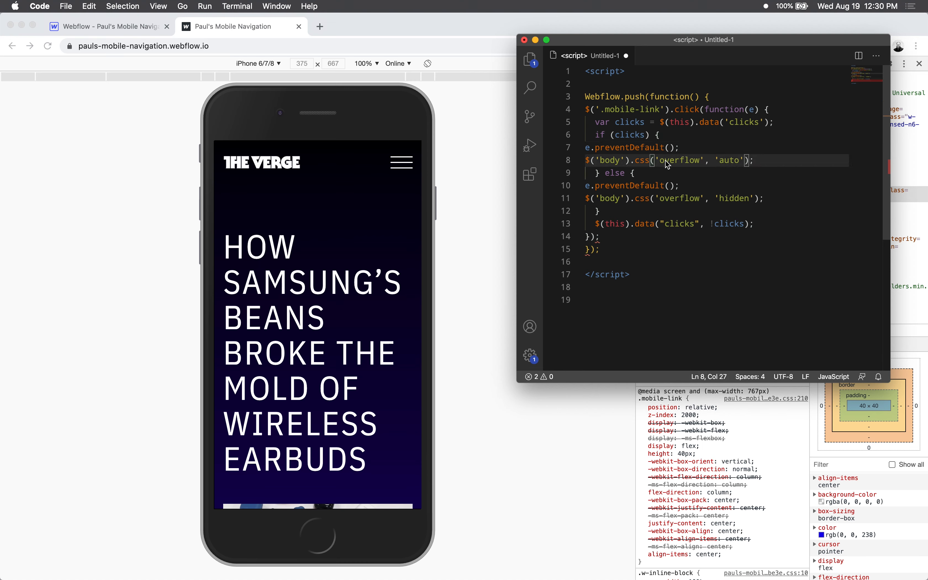
pyautogui.moveTo(749, 198); pyautogui.dragTo(683, 200)
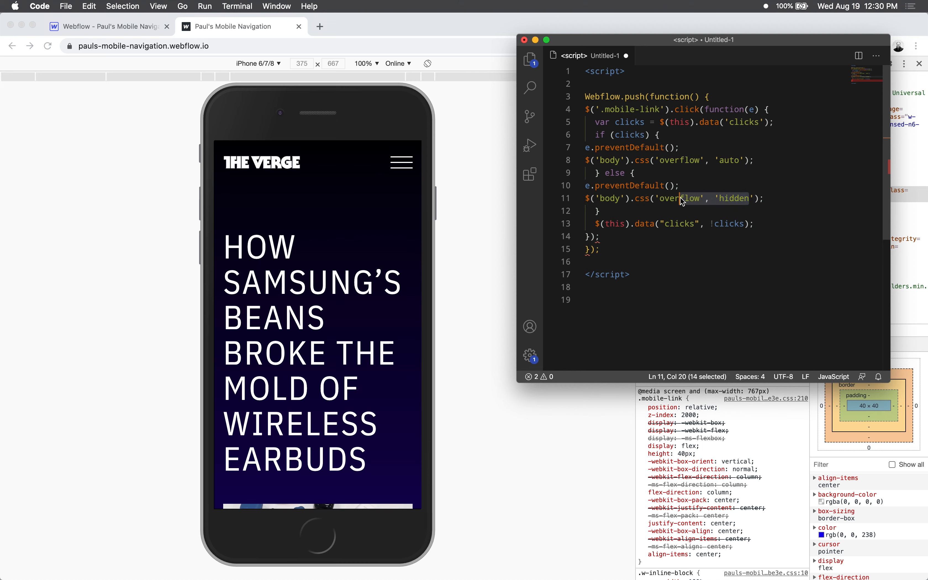
pyautogui.click(690, 163)
pyautogui.moveTo(740, 160); pyautogui.dragTo(641, 156)
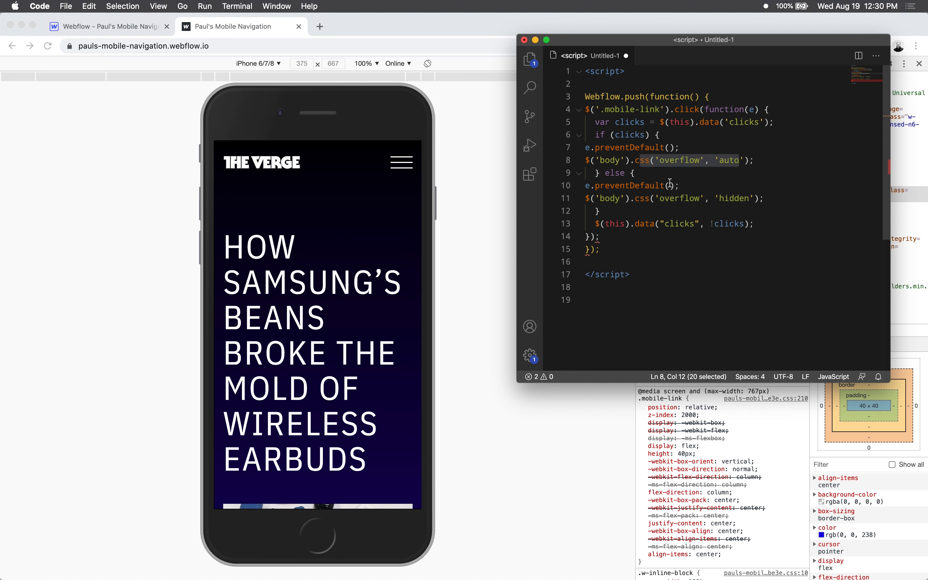
# - Go back to the emulated phone in the browser, open the mobile menu and scroll down to check the page's scrolling
pyautogui.click(253, 208)
pyautogui.click(395, 163)
pyautogui.scroll(-5, 349, 292)
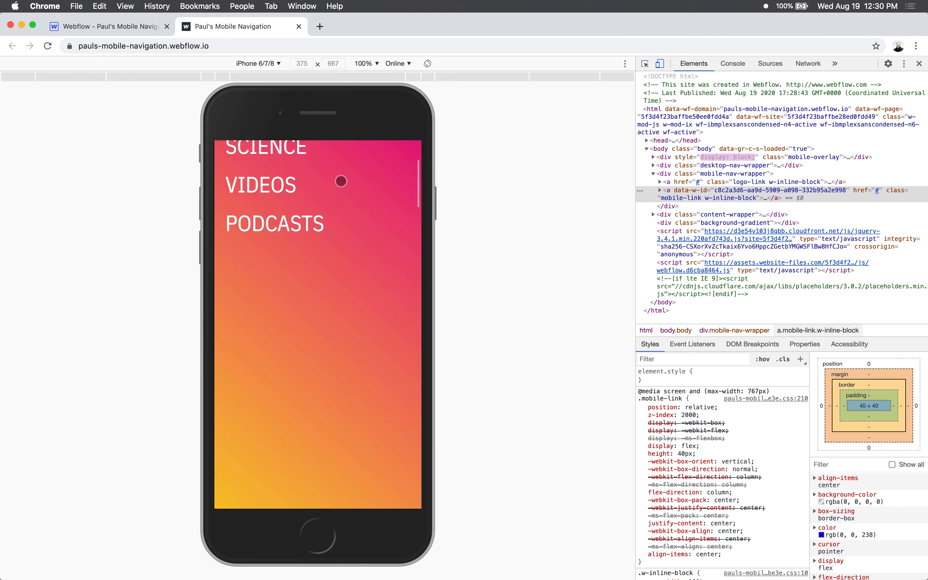
# - Scroll the published page with the menu overlay open to check its movement, return to the top and close the mobile menu
pyautogui.scroll(-5, 337, 350)
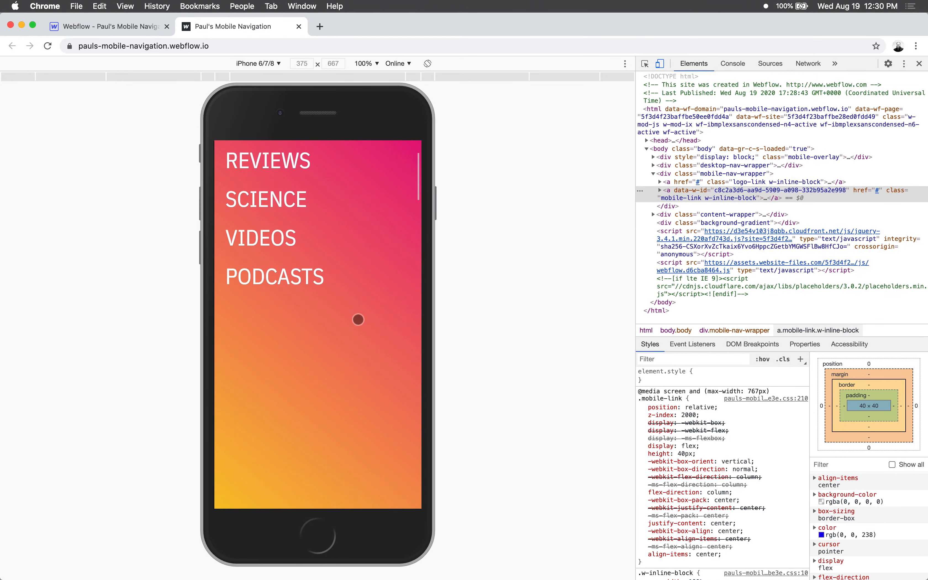
pyautogui.moveTo(348, 379); pyautogui.dragTo(357, 233)
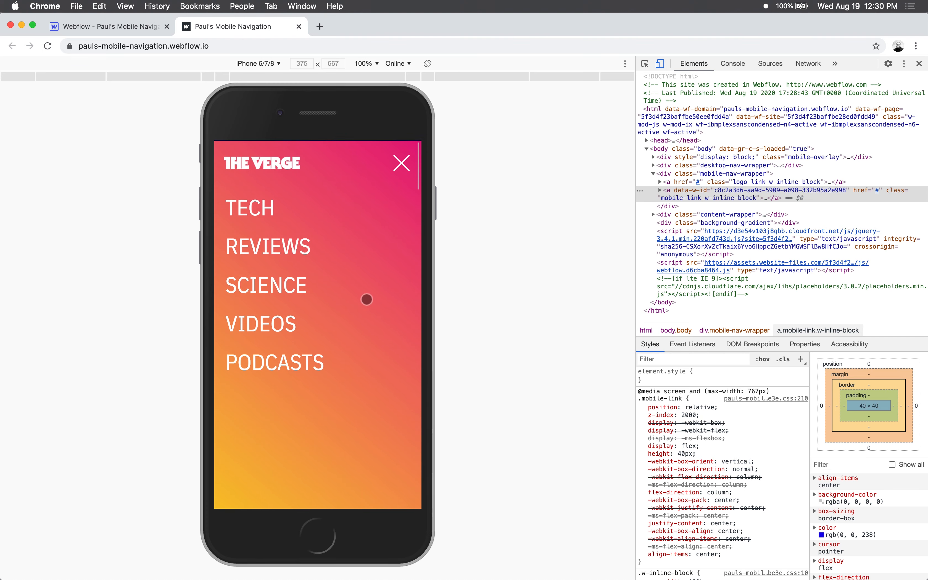
pyautogui.click(400, 164)
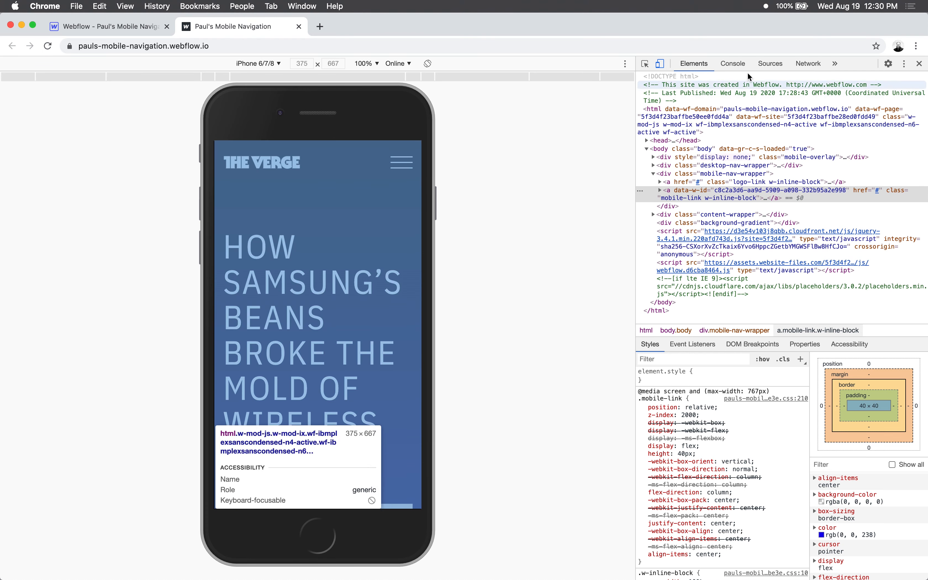
# - Switch to Visual Studio Code and review the 'hidden' overflow value in the script's else branch
pyautogui.press('super+Tab')
pyautogui.click(667, 211)
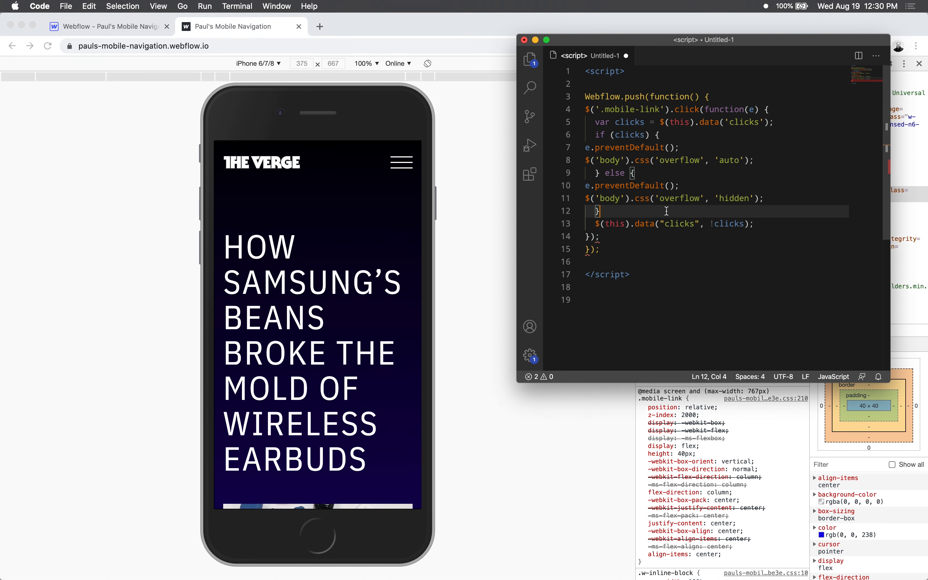
pyautogui.doubleClick(748, 199)
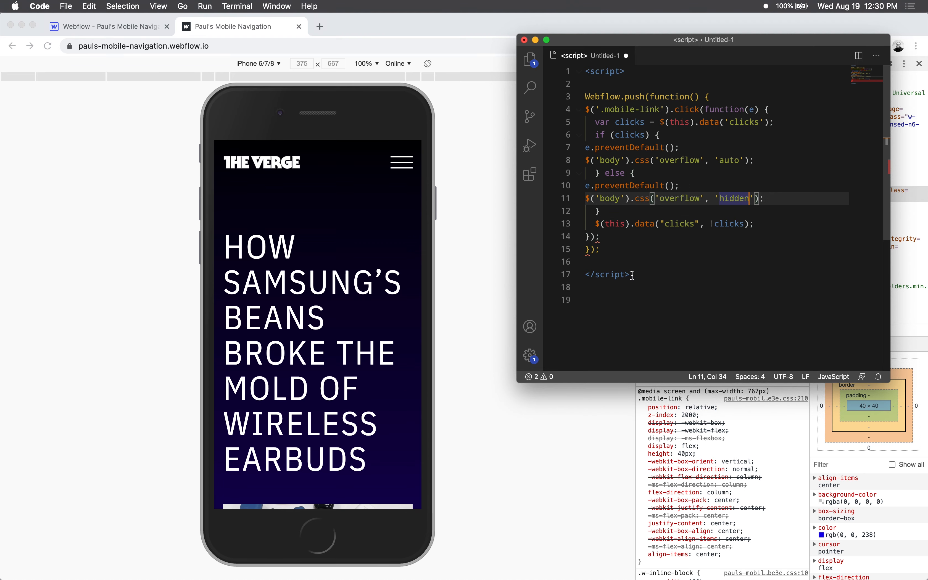
# - Select the entire script from <script> to </script> and switch to the Home page's custom code settings in Webflow
pyautogui.moveTo(633, 275); pyautogui.dragTo(593, 44)
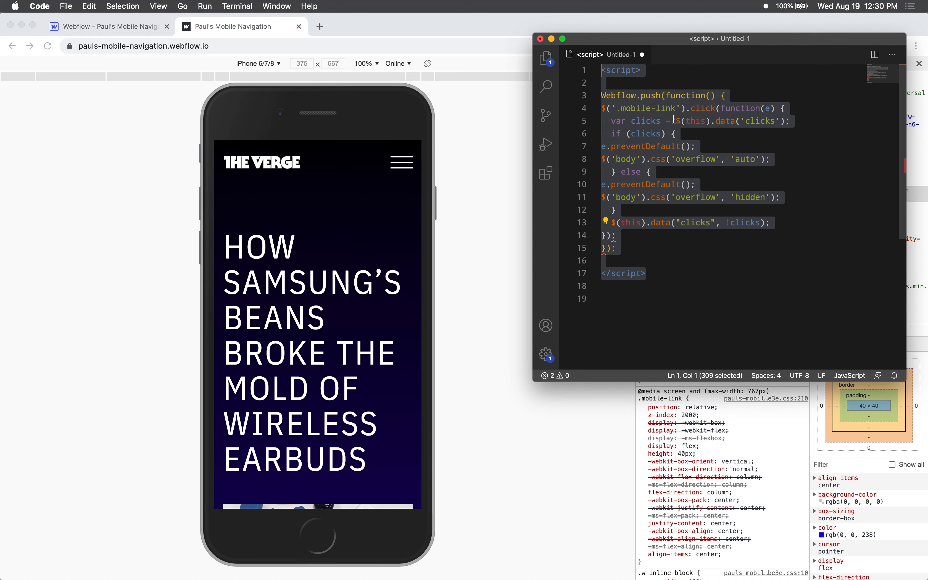
pyautogui.click(484, 231)
pyautogui.click(122, 29)
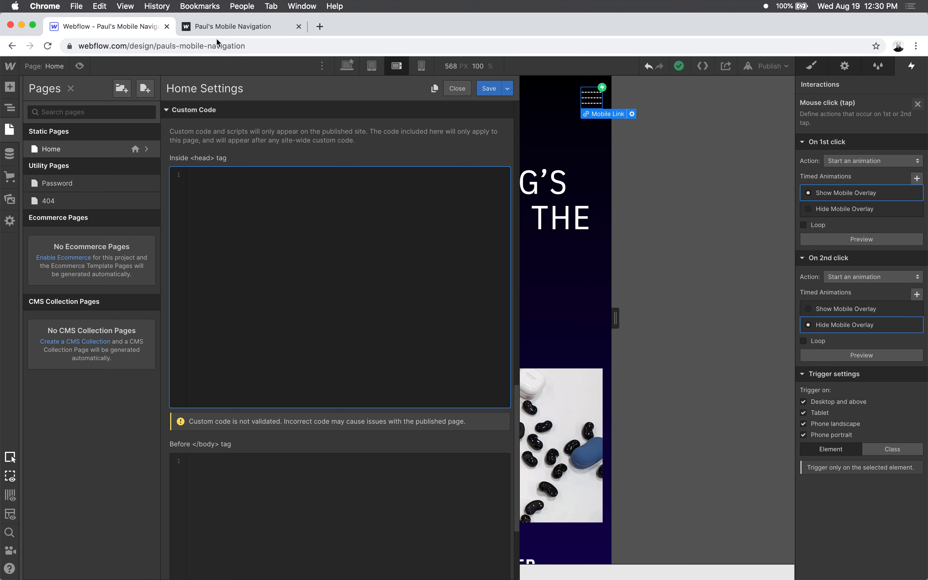
# - Switch to the published page and inspect the mobile-link class name of the menu link in its HTML
pyautogui.click(223, 25)
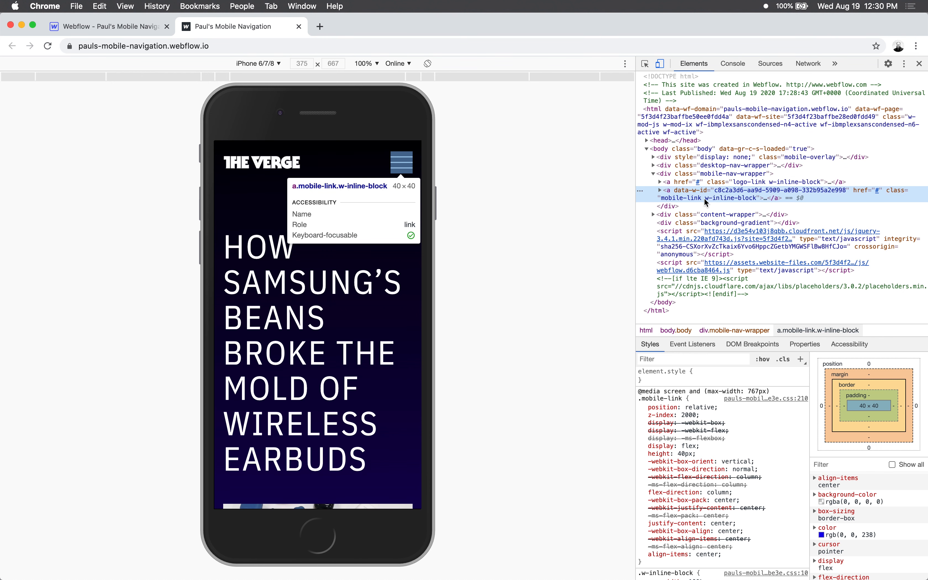
pyautogui.doubleClick(689, 196)
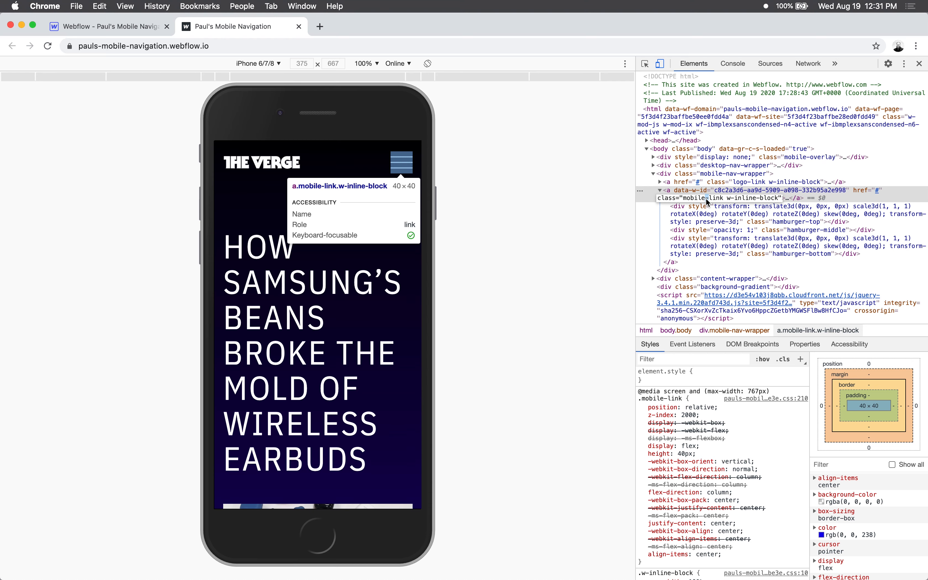
pyautogui.click(562, 198)
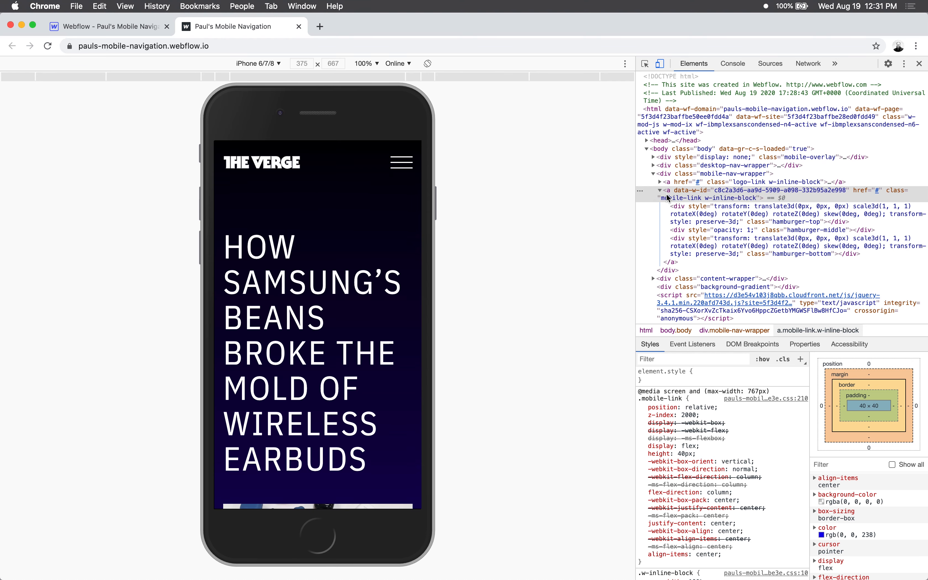
# - Switch to Visual Studio Code, highlight the '.mobile-link' selector in the script to compare the class name, and return to Chrome
pyautogui.press('super+Tab')
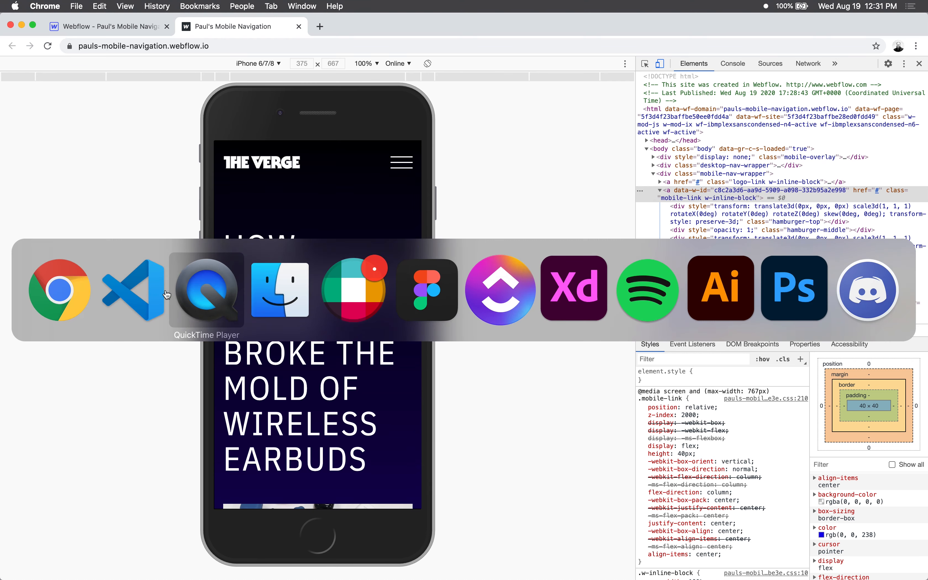
pyautogui.click(133, 291)
pyautogui.moveTo(640, 41); pyautogui.dragTo(605, 41)
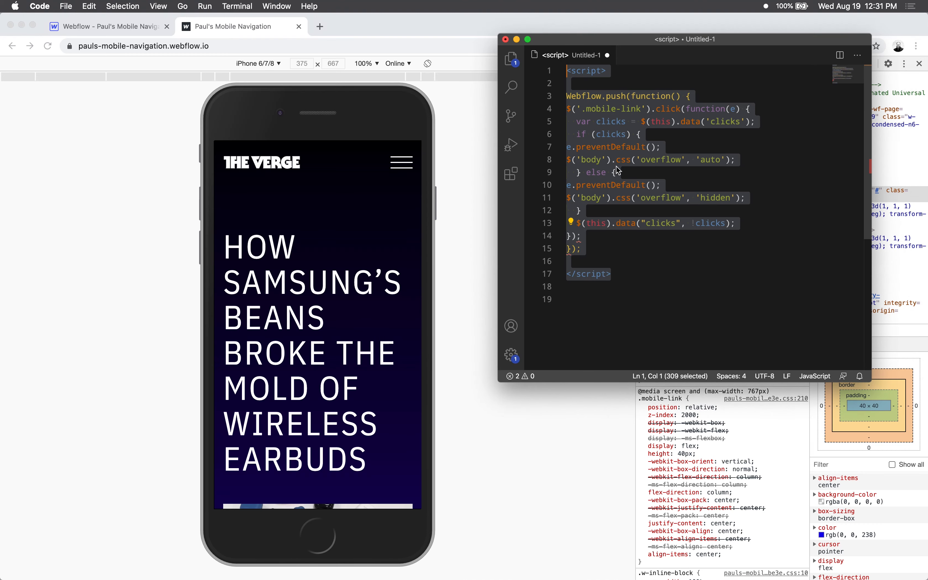
pyautogui.click(610, 212)
pyautogui.click(618, 275)
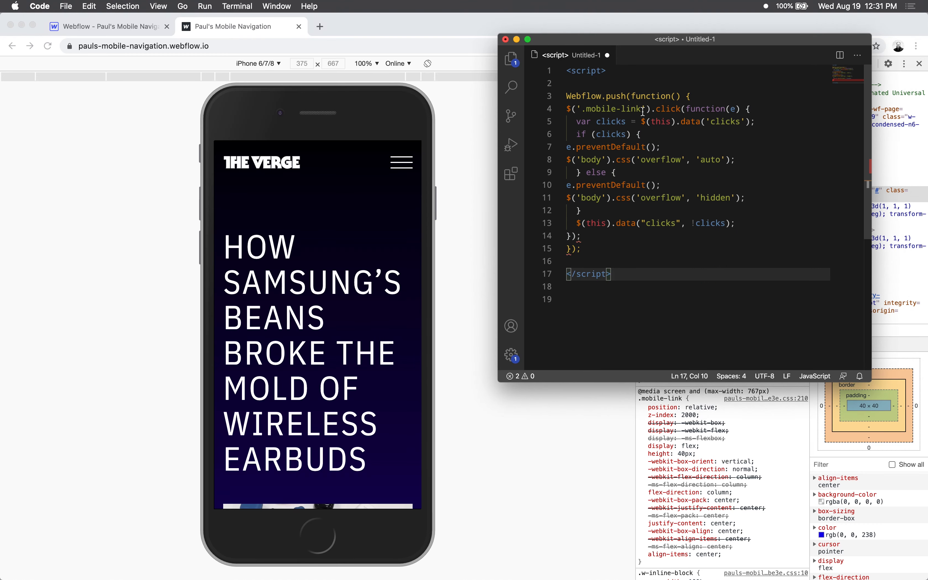
pyautogui.moveTo(643, 110); pyautogui.dragTo(580, 110)
pyautogui.click(350, 179)
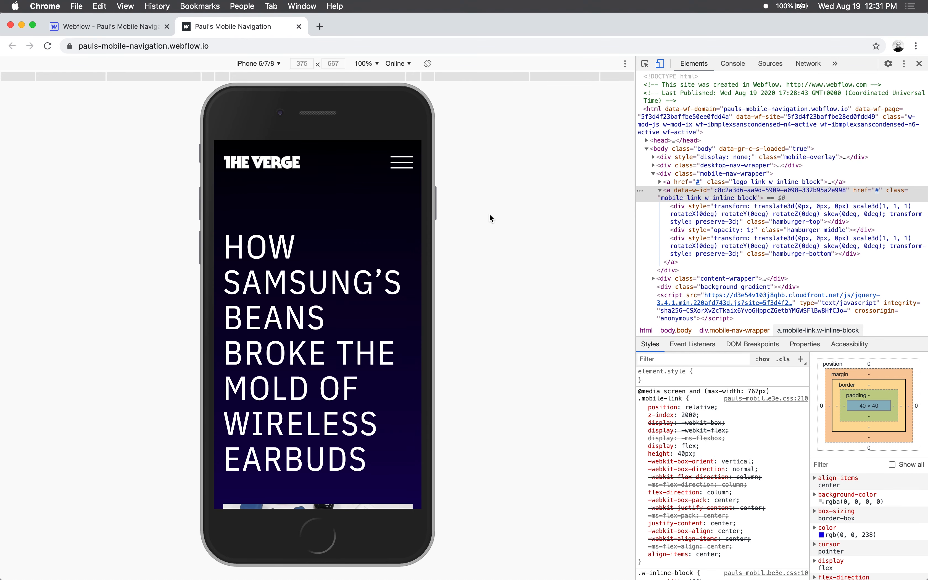
# - Copy the entire script from <script> to </script> in Visual Studio Code and return to Chrome
pyautogui.press('super+Tab')
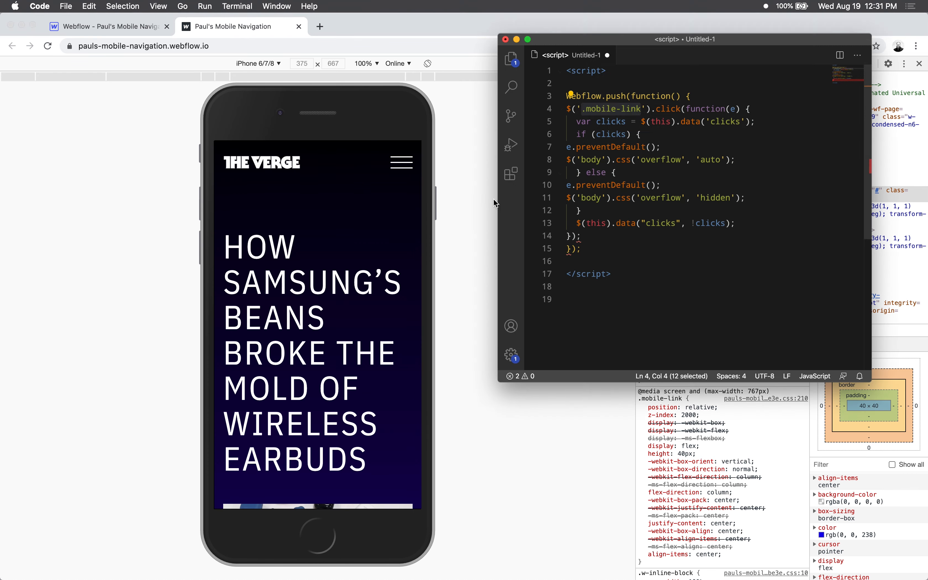
pyautogui.press('super+a')
pyautogui.press('super+c')
pyautogui.moveTo(614, 274); pyautogui.dragTo(529, 91)
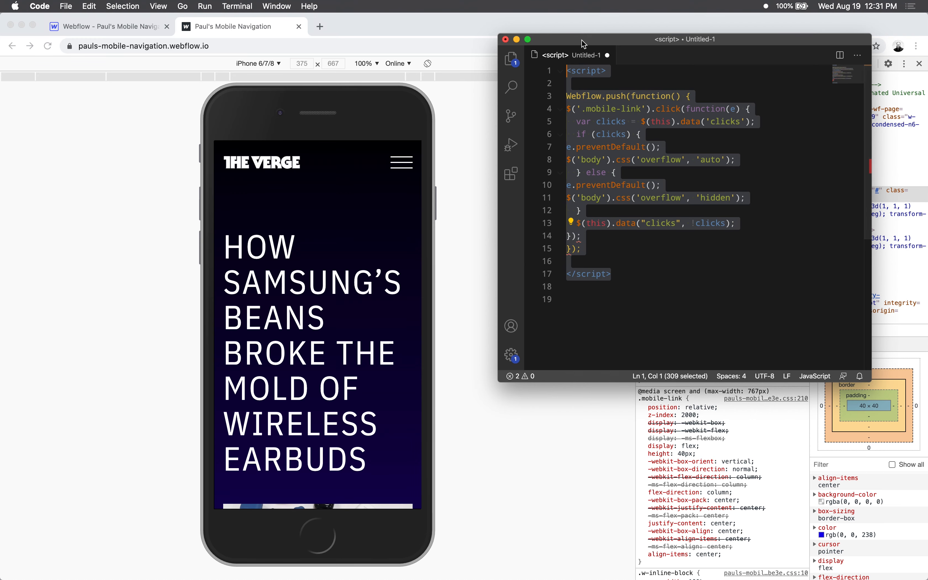
pyautogui.moveTo(582, 41); pyautogui.dragTo(643, 37)
pyautogui.click(476, 31)
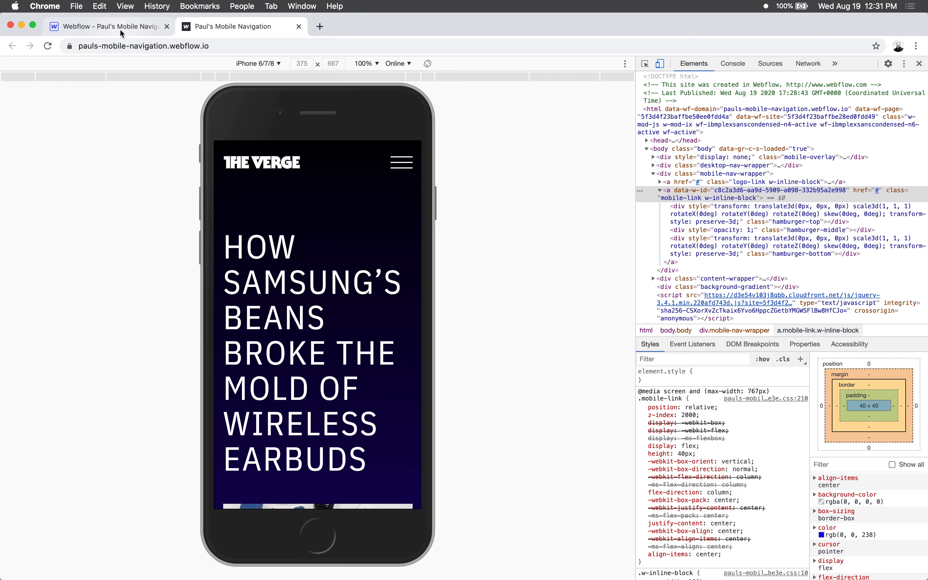
# - Paste the script into the Home page's custom code before the </body> tag, save the page settings and close Pages
pyautogui.click(108, 26)
pyautogui.scroll(-5, 221, 448)
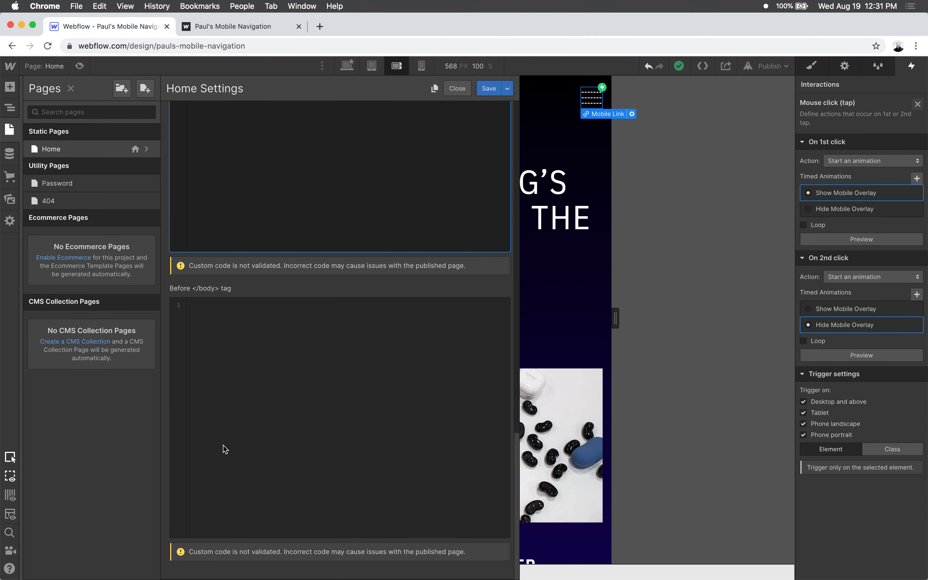
pyautogui.click(227, 345)
pyautogui.press('super+v')
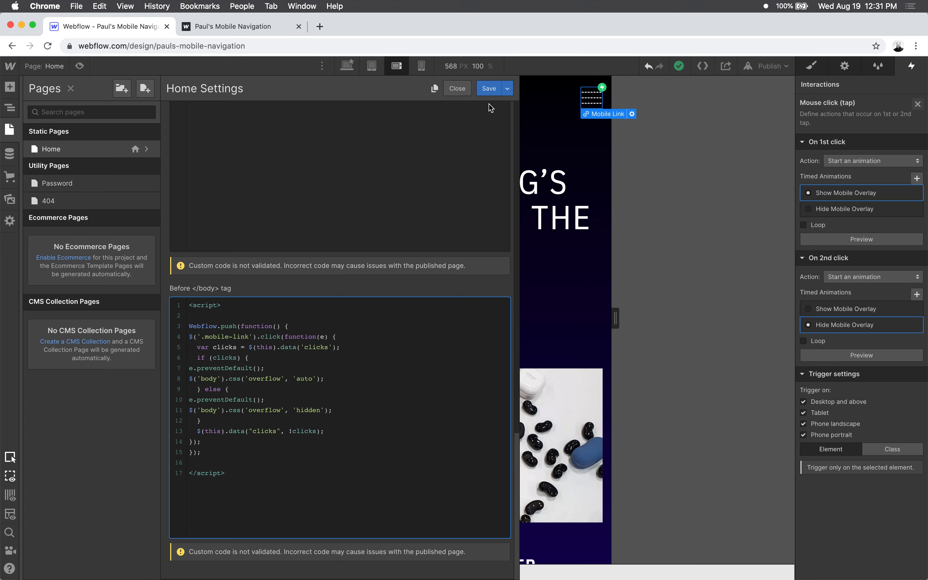
pyautogui.click(489, 88)
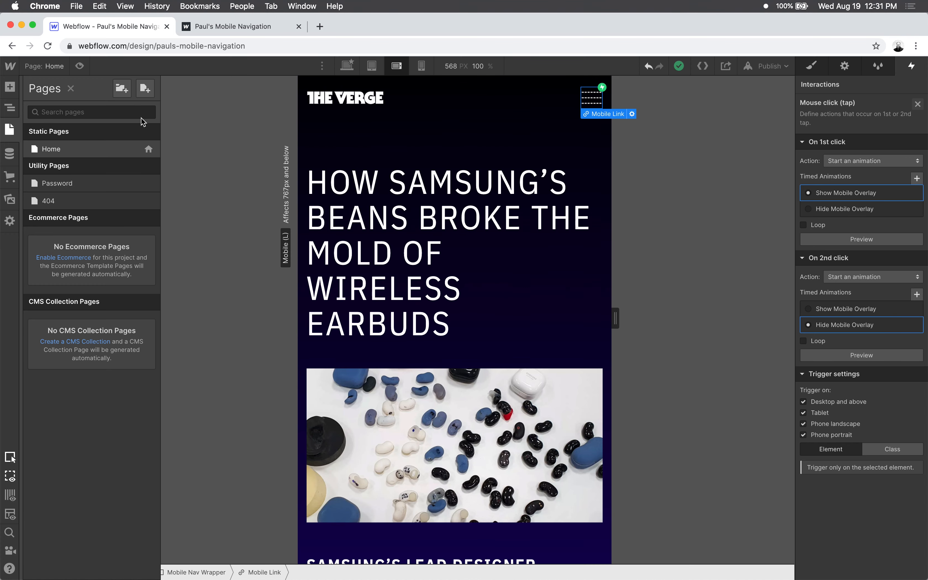
pyautogui.click(71, 89)
# - Publish the site to the selected webflow.io domain and dismiss the publishing options
pyautogui.click(779, 71)
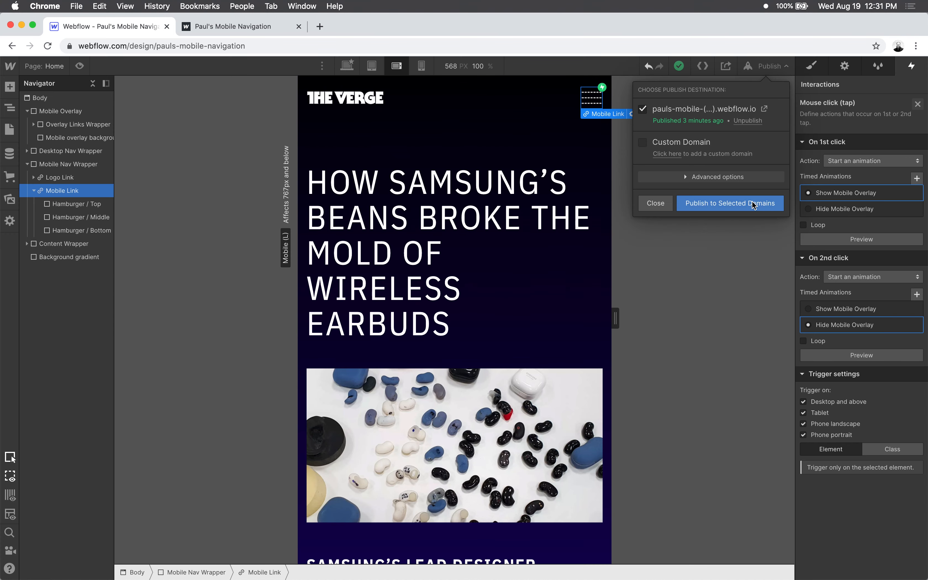
pyautogui.click(764, 204)
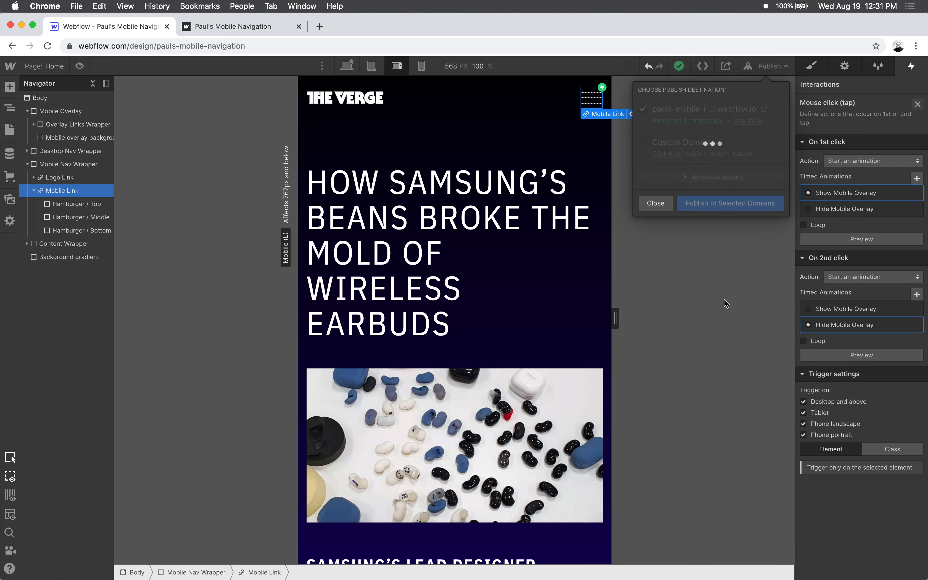
pyautogui.click(653, 203)
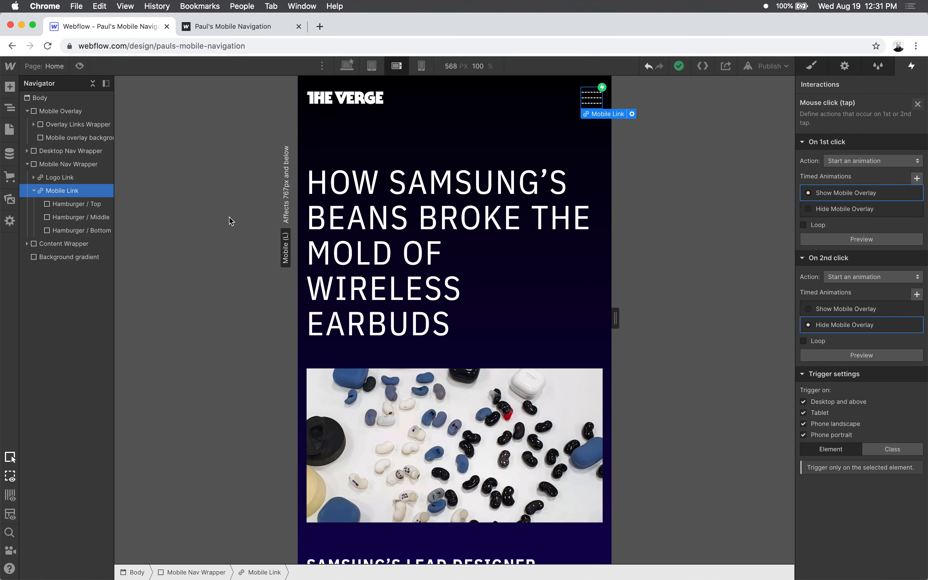
# - Reload the published page on the emulated phone and check scrolling before opening and after closing the mobile menu
pyautogui.hotkey('ctrl', 'Tab')
pyautogui.press('super+r')
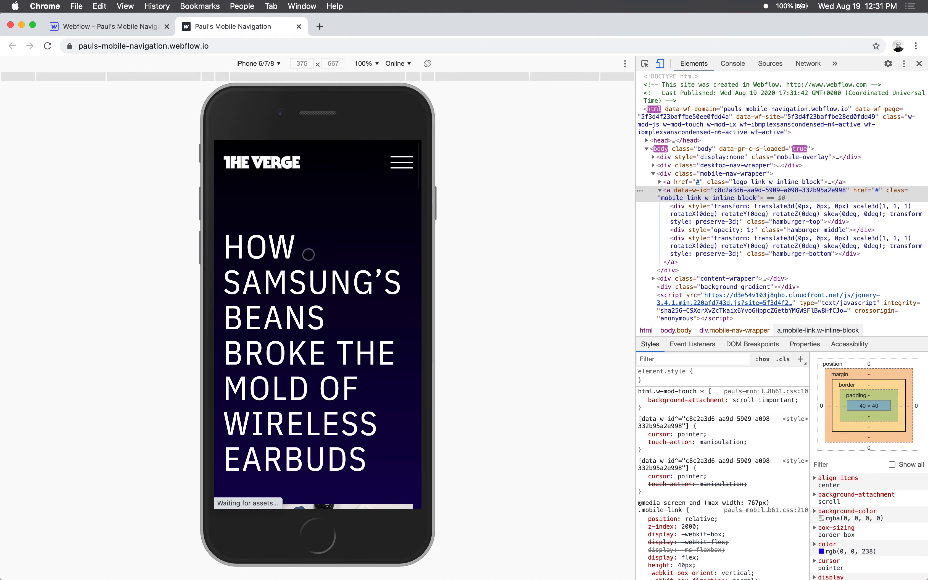
pyautogui.scroll(-12, 309, 254)
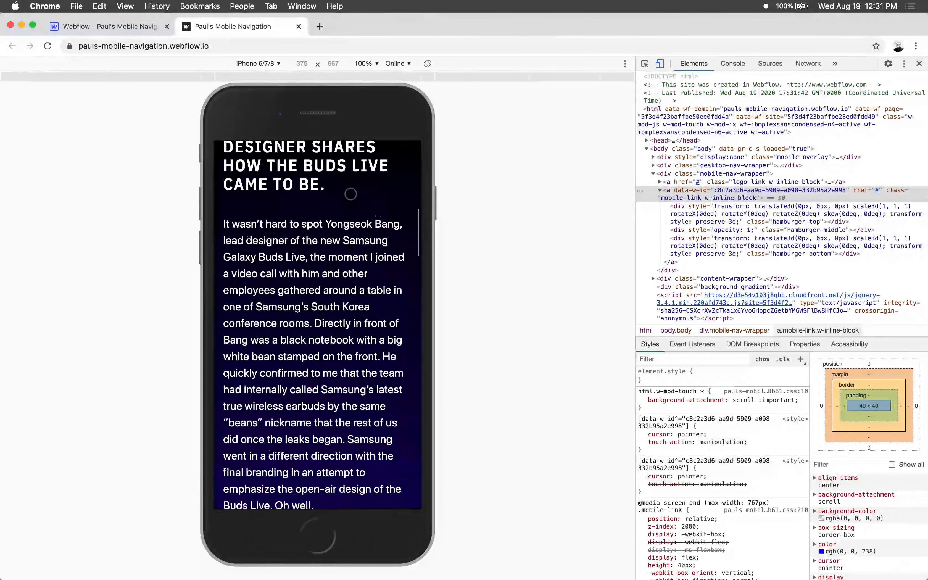
pyautogui.scroll(12, 351, 194)
pyautogui.click(401, 162)
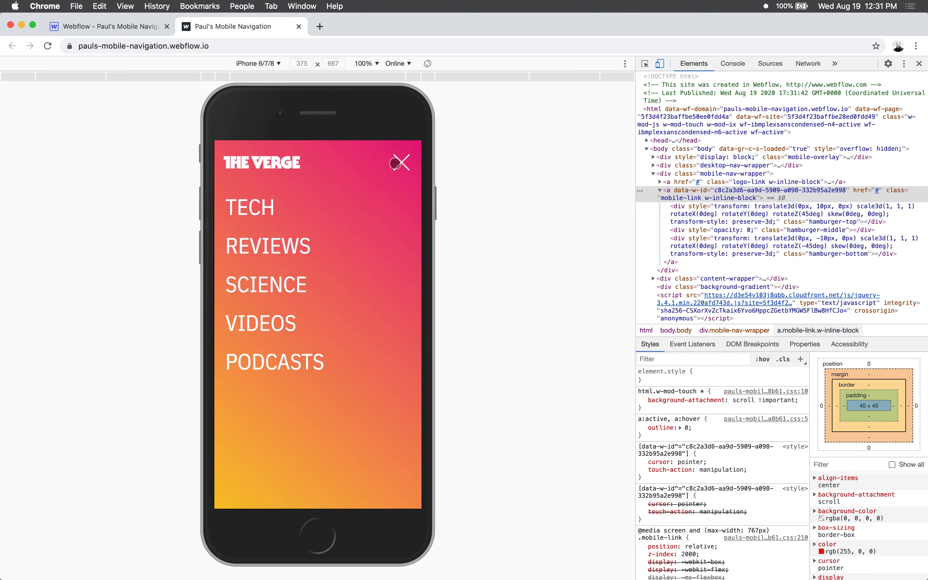
pyautogui.click(396, 163)
pyautogui.scroll(-15, 370, 312)
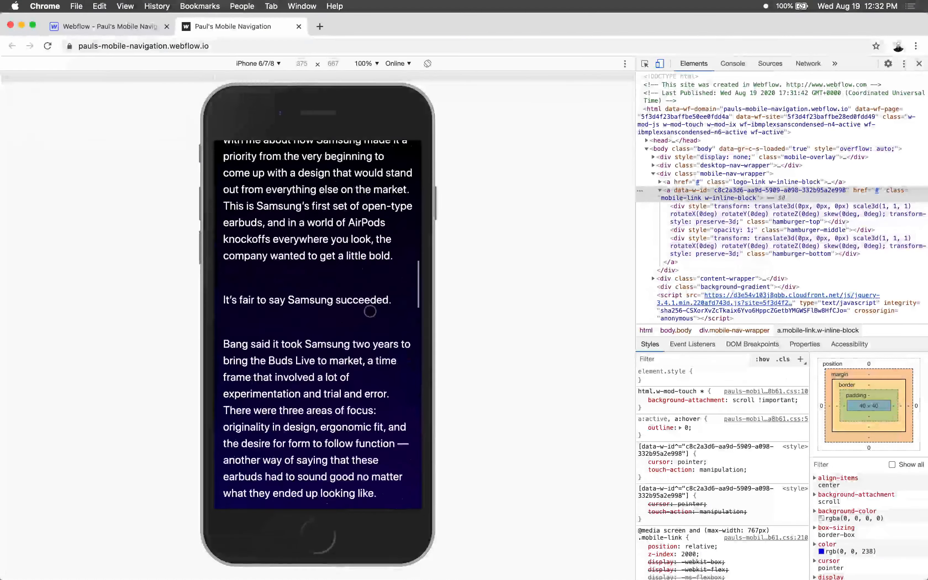
pyautogui.scroll(15, 370, 311)
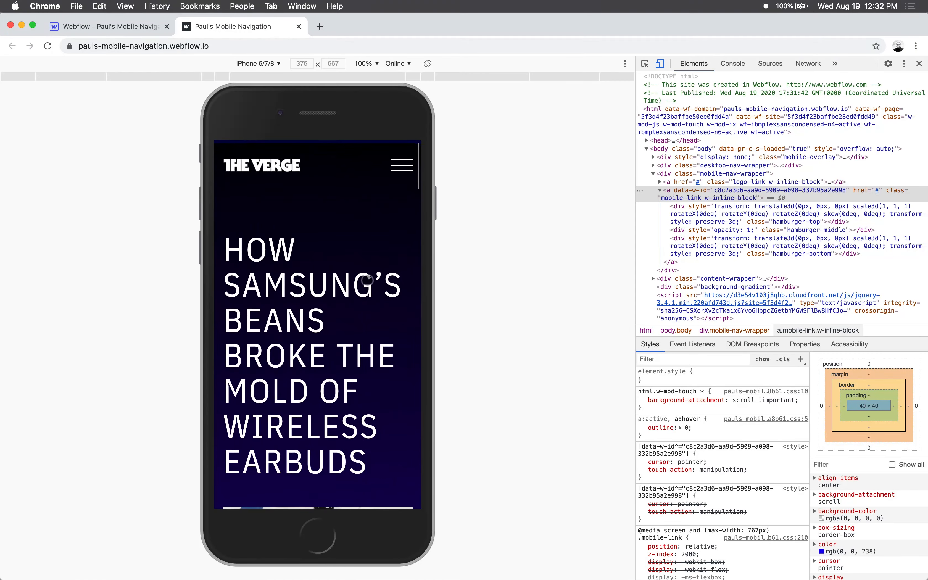
# - Open and close the mobile menu once more, scroll down the article and return to the page top
pyautogui.click(401, 165)
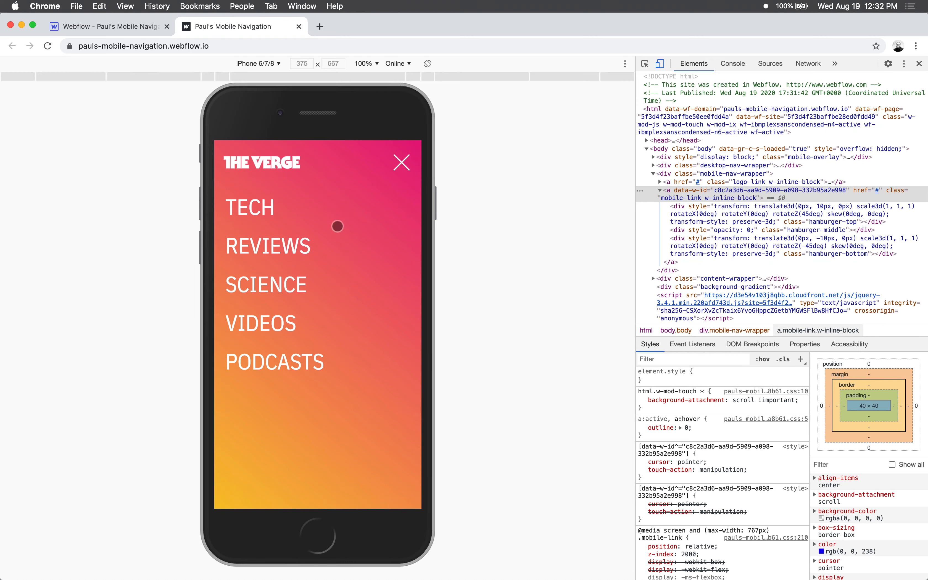
pyautogui.click(401, 164)
pyautogui.scroll(-15, 336, 335)
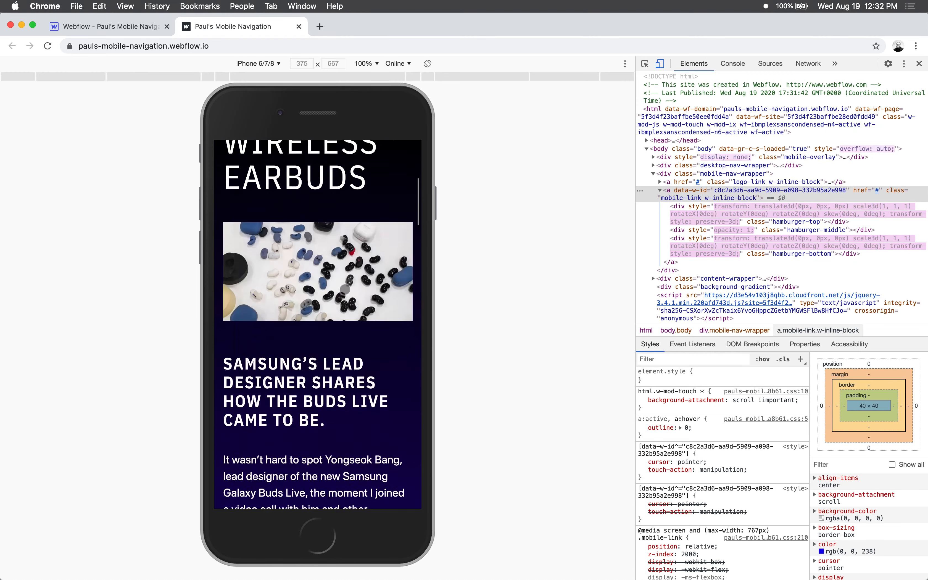
pyautogui.scroll(15, 367, 234)
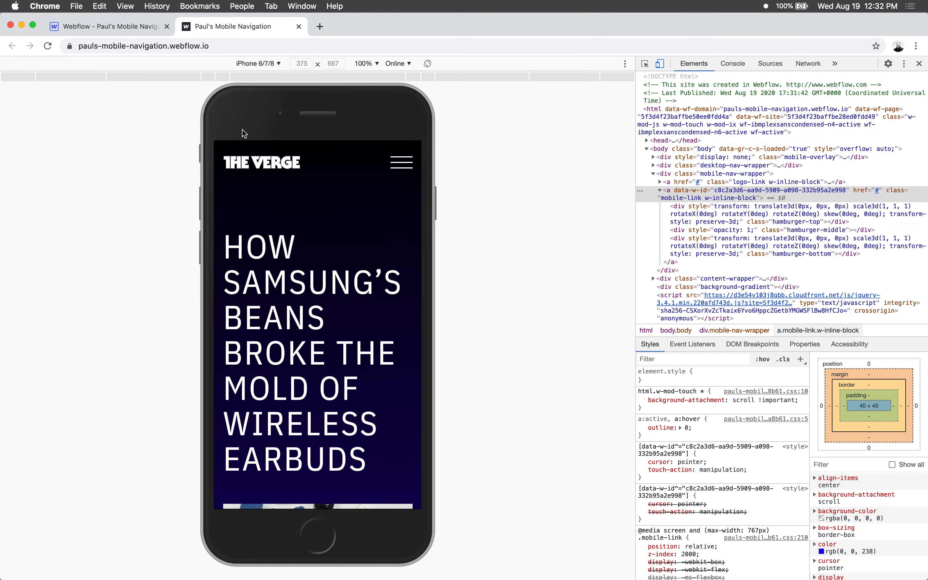
# - Glance at the Webflow Designer, return to the published page and test the mobile menu's opening animation
pyautogui.click(111, 26)
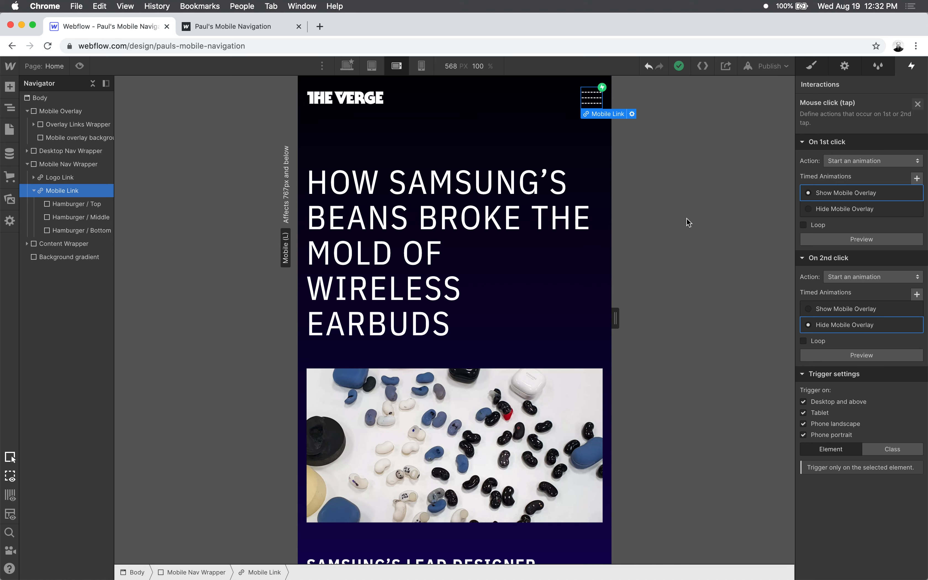
pyautogui.click(265, 32)
pyautogui.click(398, 176)
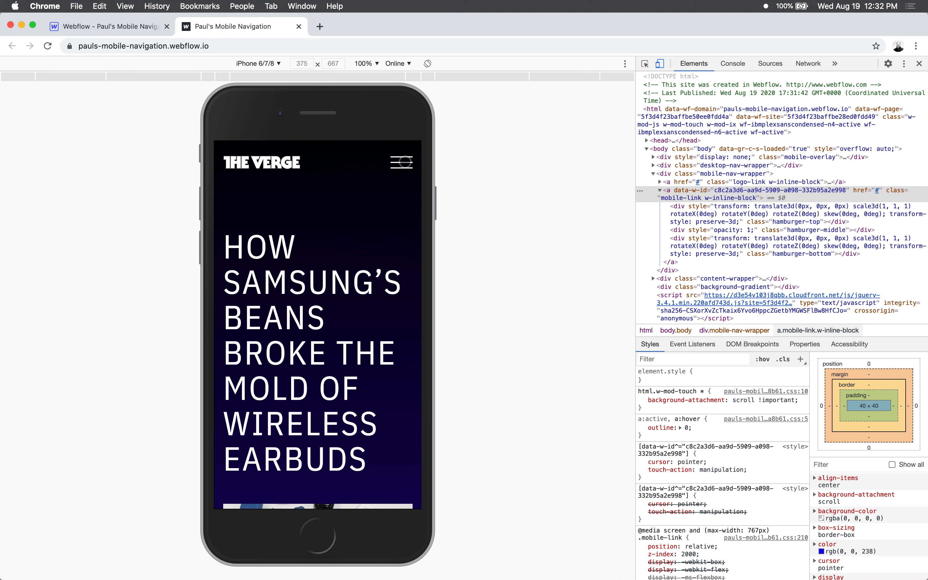
pyautogui.click(315, 303)
# - In Webflow's Show Mobile Overlay animation, move the hamburger and Overlay Links Wrapper actions from 0.30 to 0.00, ahead of the Mobile overlay background opacity
pyautogui.click(142, 26)
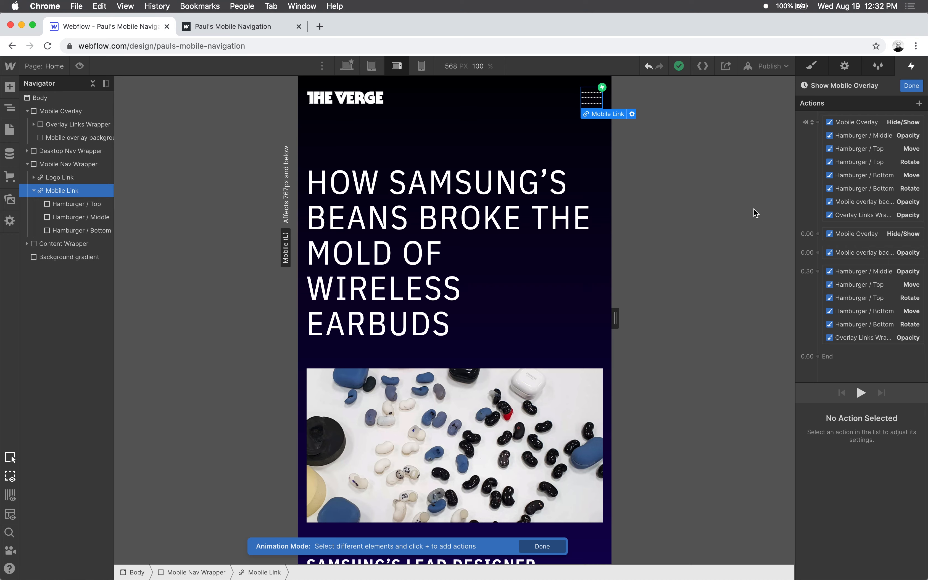
pyautogui.click(861, 273)
pyautogui.keyDown('shift'); pyautogui.click(869, 337); pyautogui.keyUp('shift')
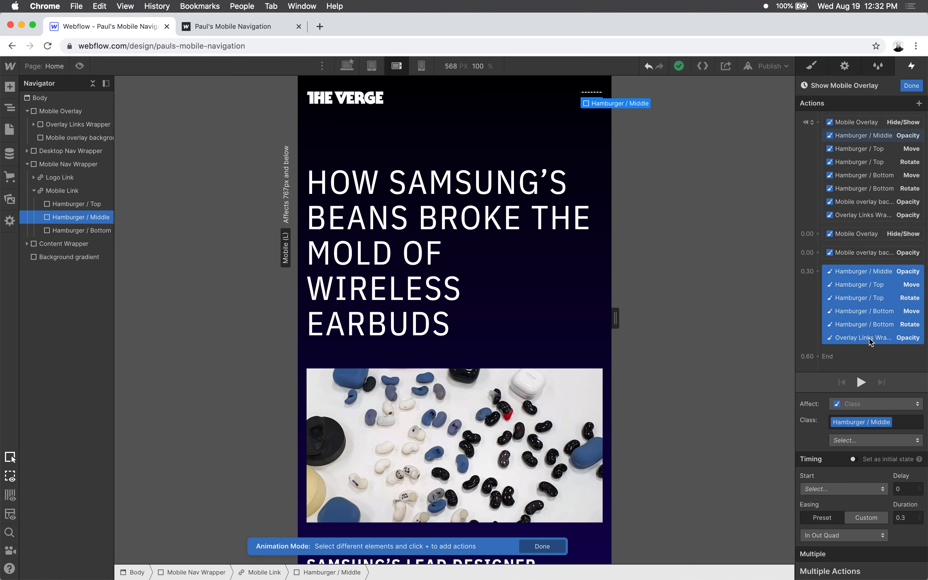
pyautogui.moveTo(869, 338); pyautogui.dragTo(867, 248)
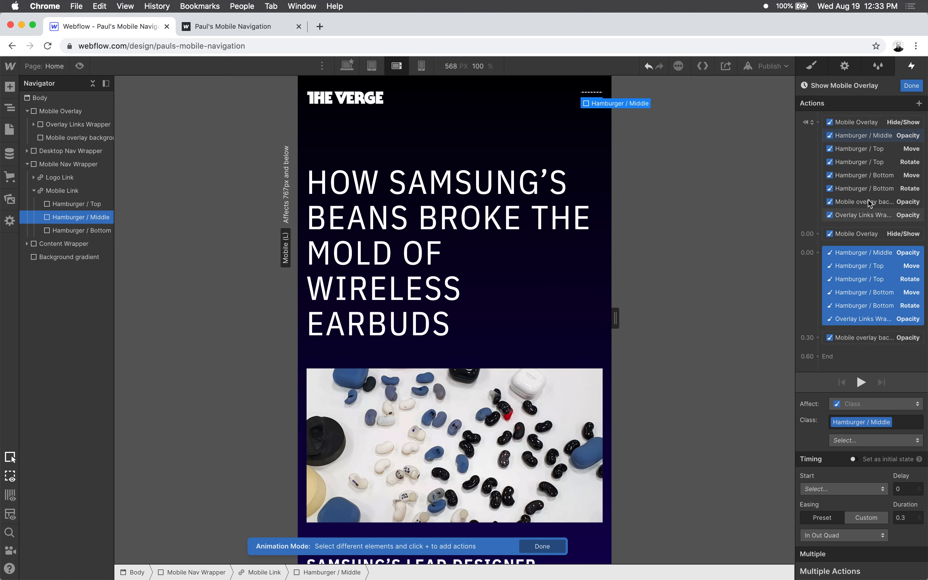
# - Preview the reordered Show Mobile Overlay animation and publish the site to the selected domain
pyautogui.click(861, 383)
pyautogui.click(769, 66)
pyautogui.click(727, 206)
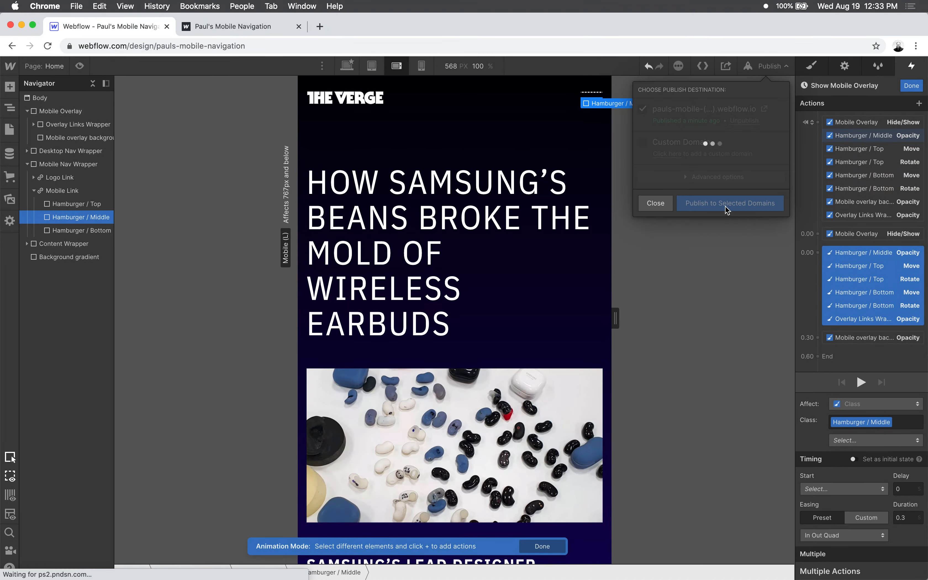